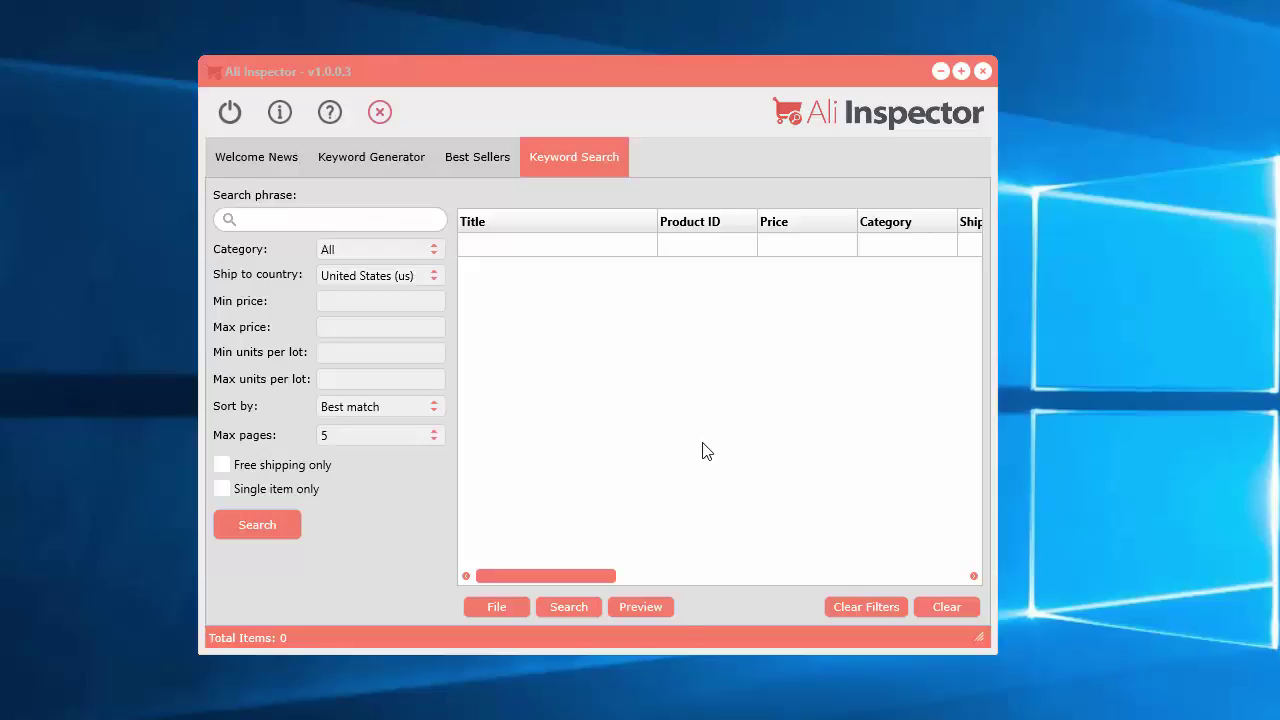
Reposition and slightly enlarge the Ali Inspector window, then focus the empty Search phrase box
left_click_drag(632, 75, 575, 55)
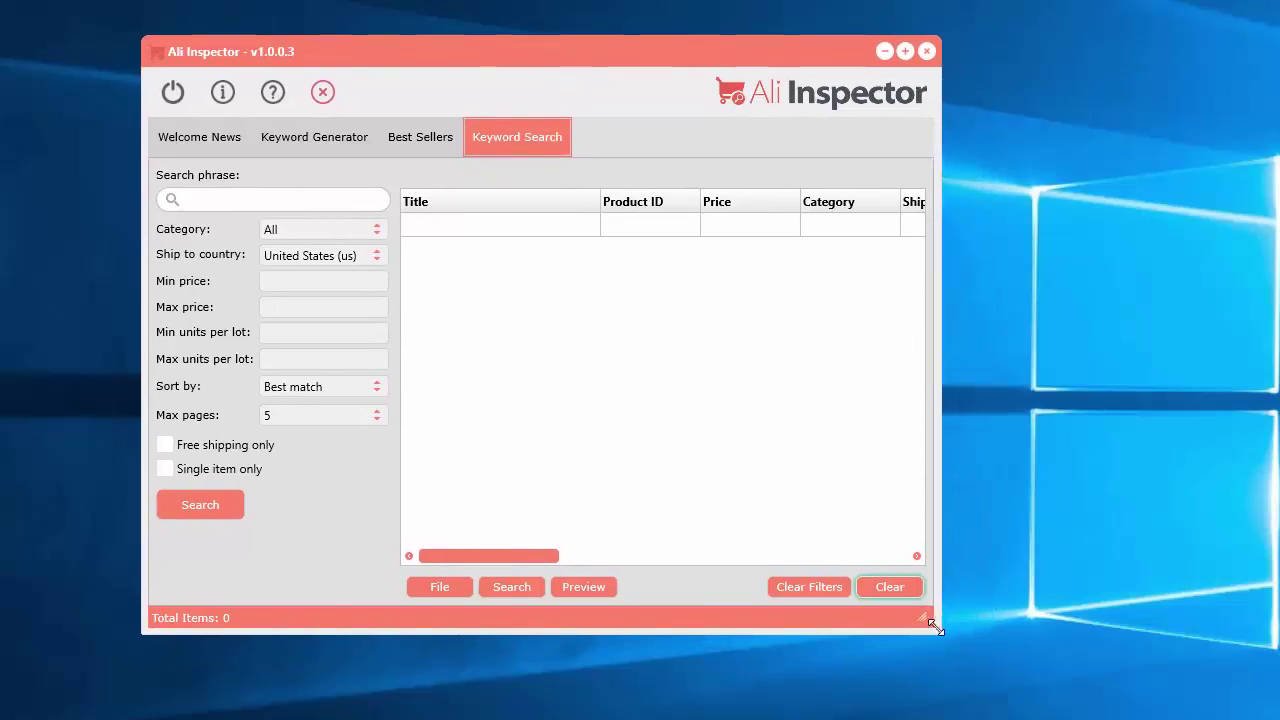
left_click_drag(926, 616, 972, 666)
left_click_drag(756, 52, 767, 35)
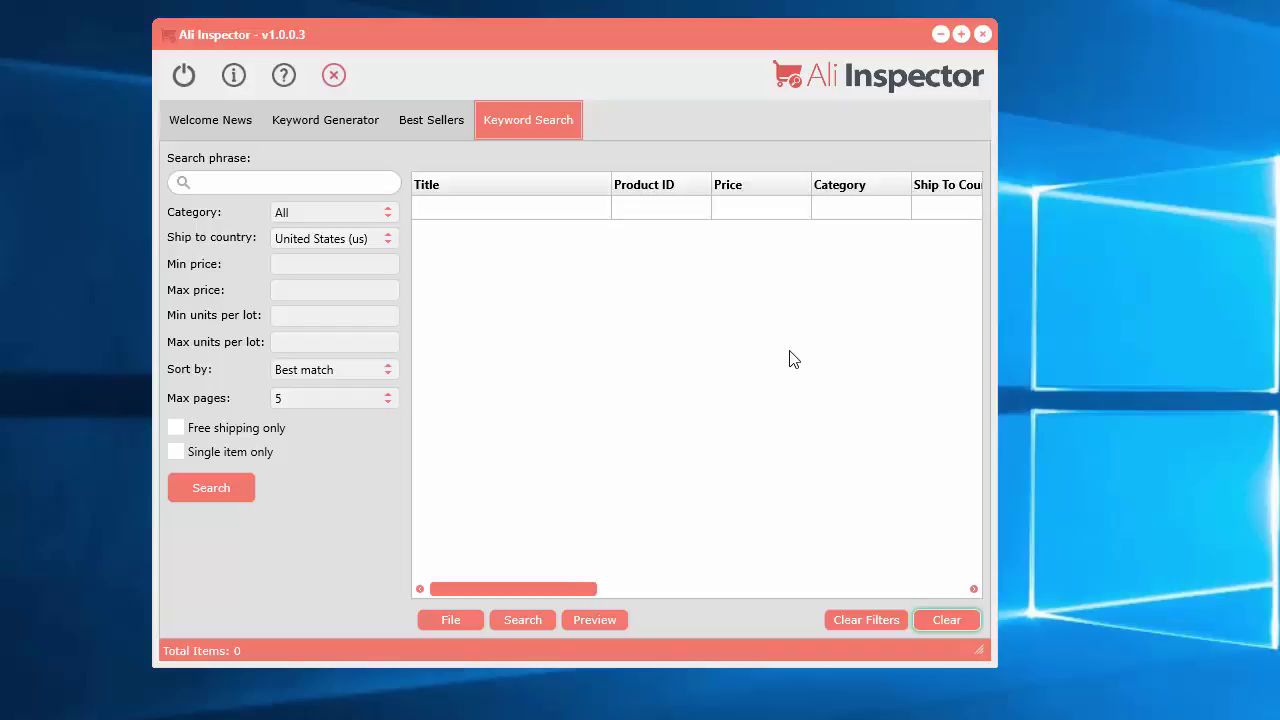
left_click_drag(665, 38, 654, 40)
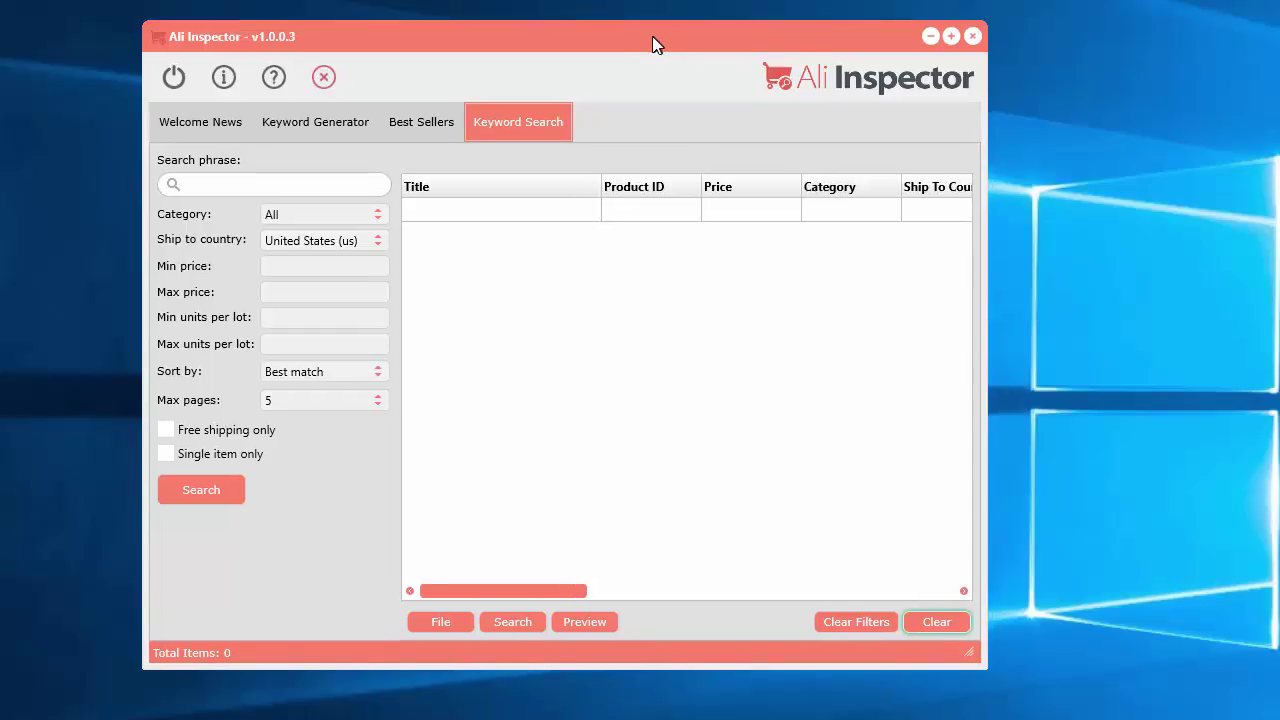
left_click(291, 181)
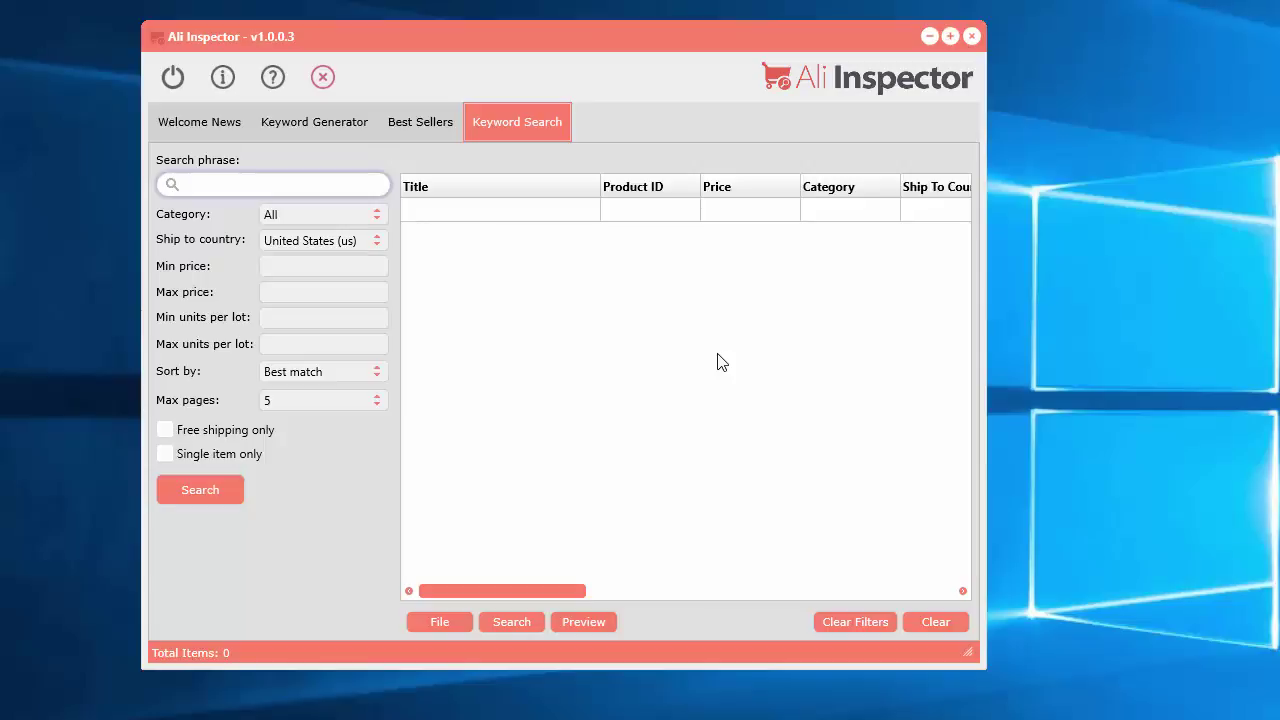
Enter 'toy' as the search phrase in a wider window, with Category All and shipping to United States
type("toy")
left_click_drag(553, 46, 474, 43)
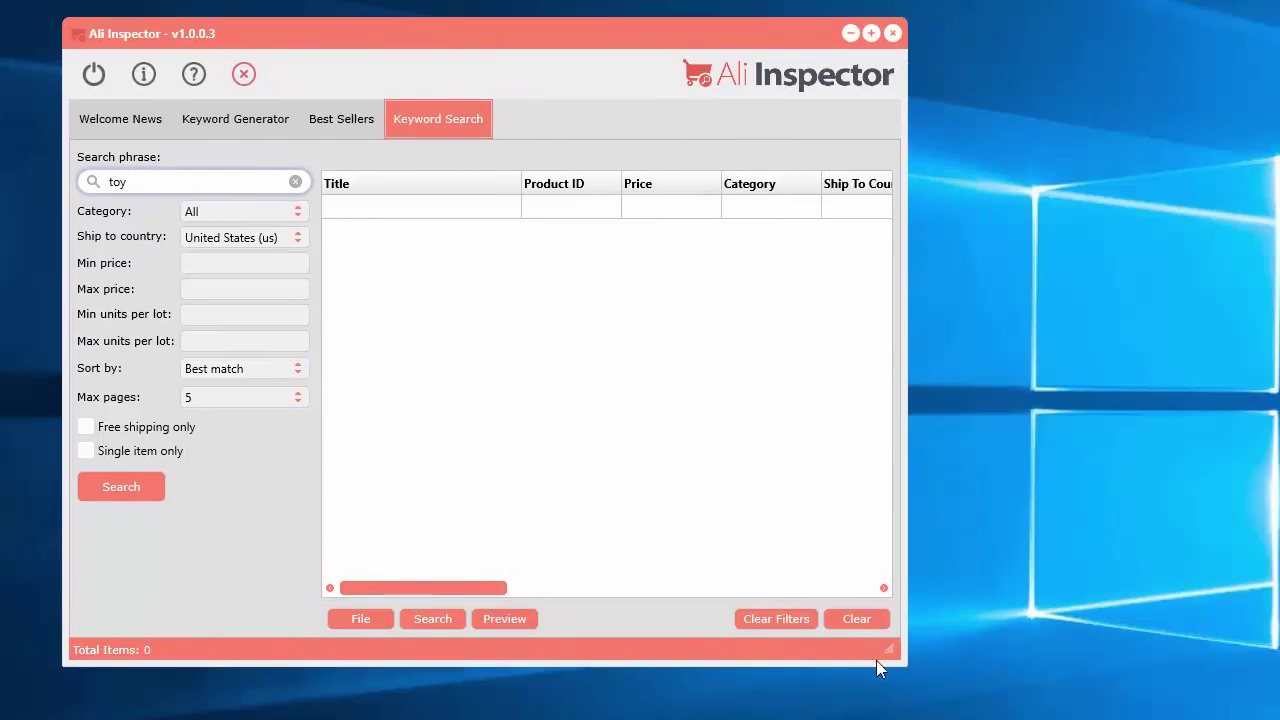
left_click_drag(886, 656, 1237, 697)
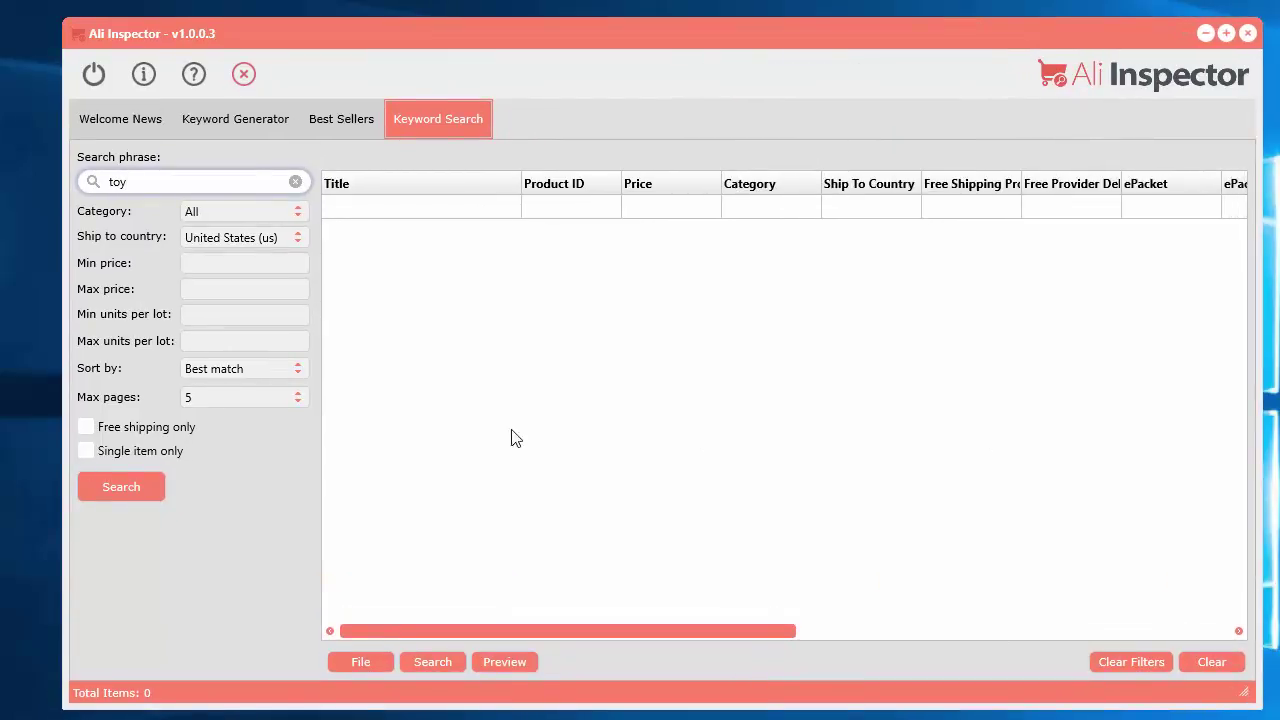
left_click(218, 212)
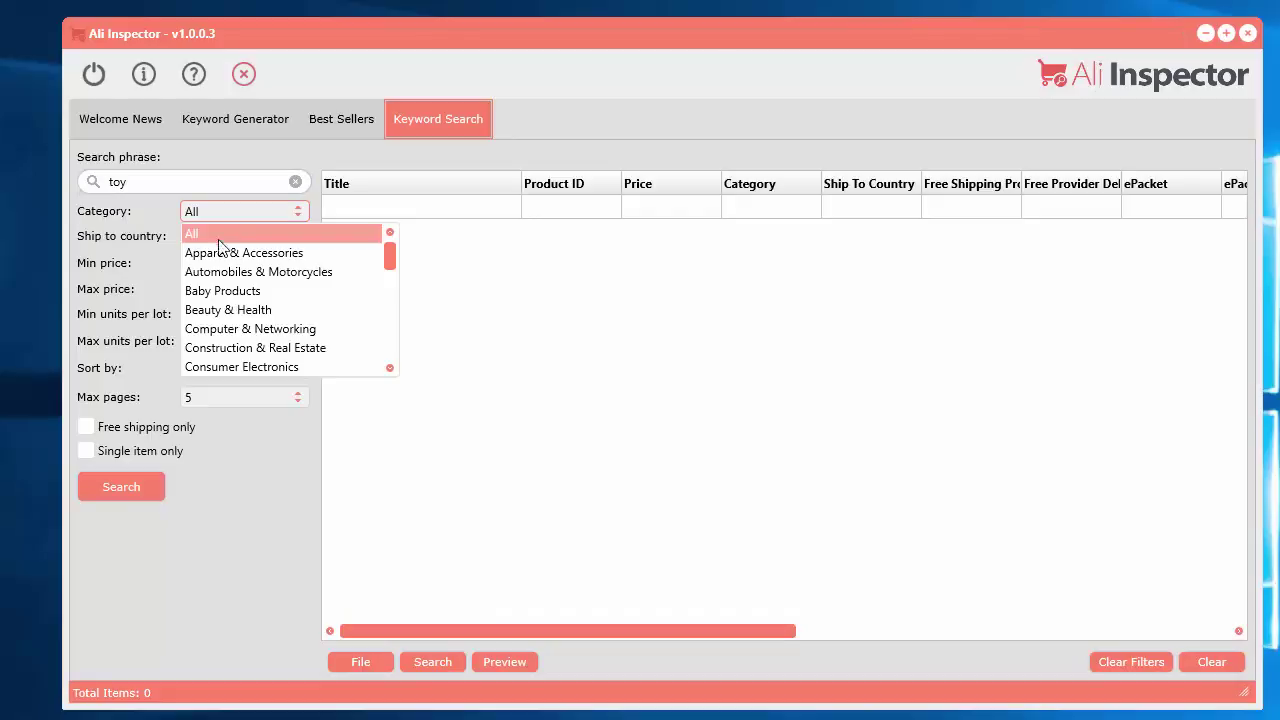
left_click(209, 236)
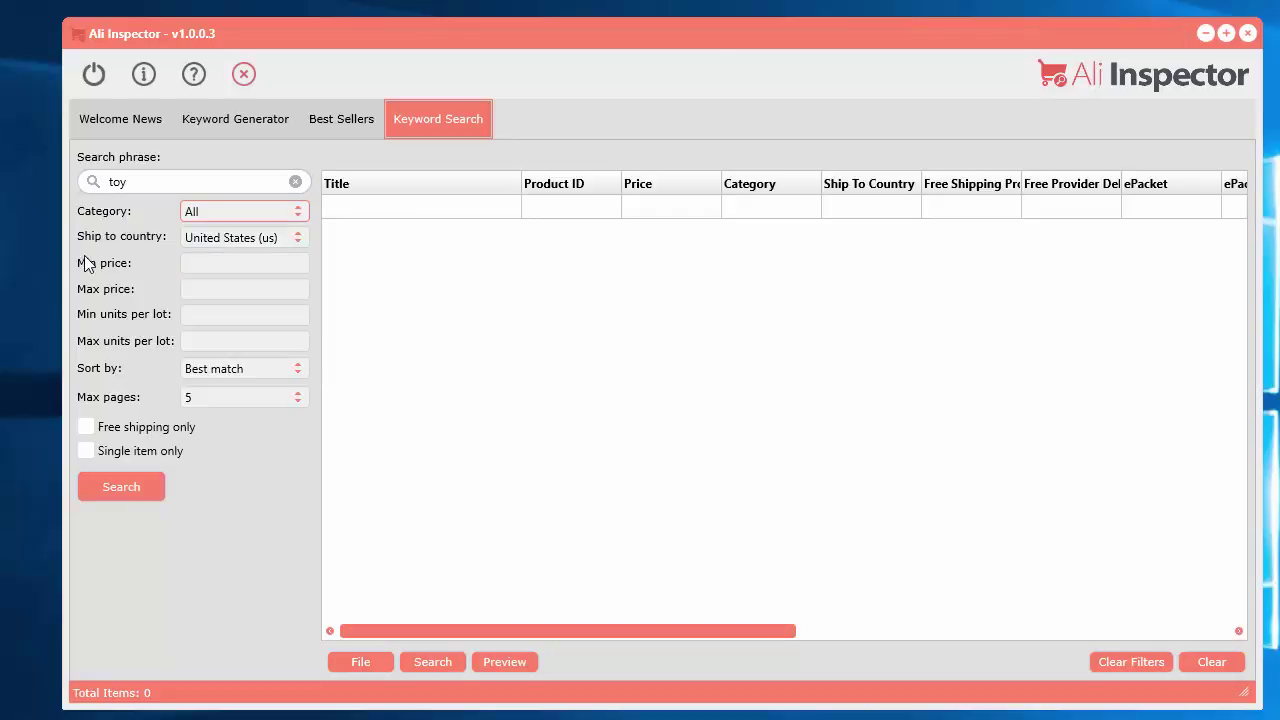
left_click(247, 241)
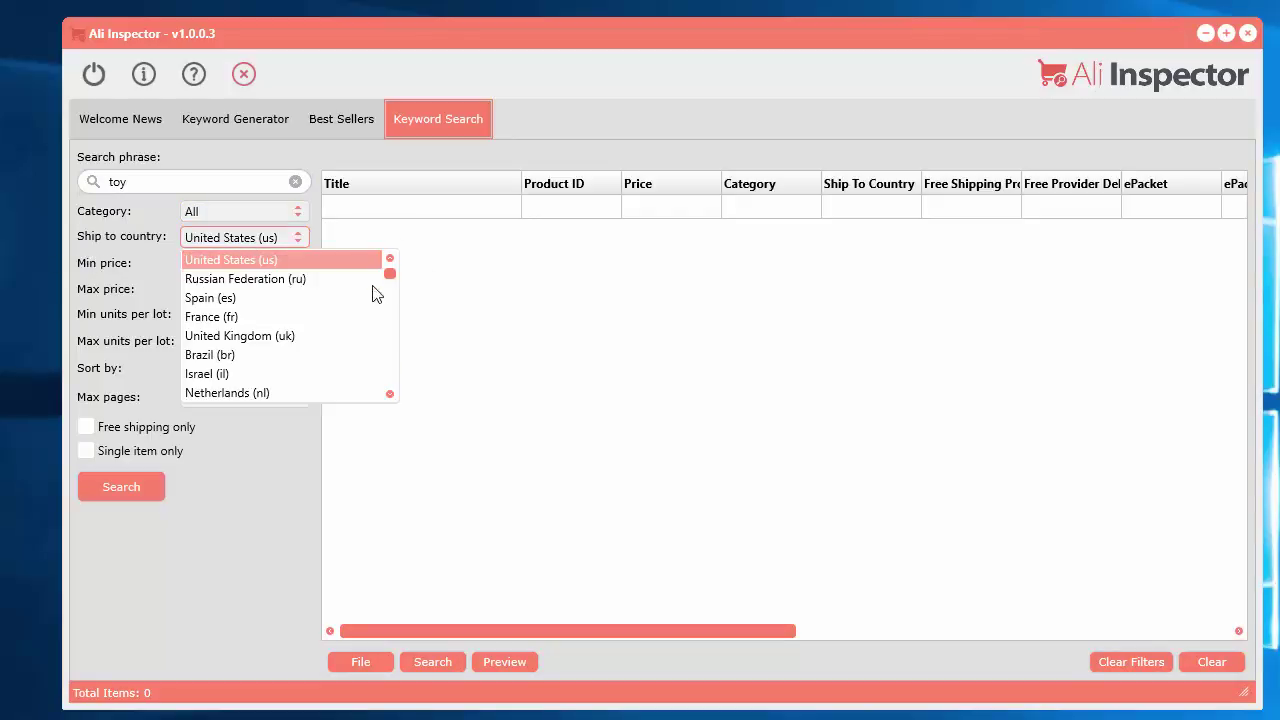
left_click_drag(389, 272, 183, 277)
left_click(101, 248)
Leave the price and units-per-lot filters empty, sort by Orders and keep Max pages at 5
left_click(207, 266)
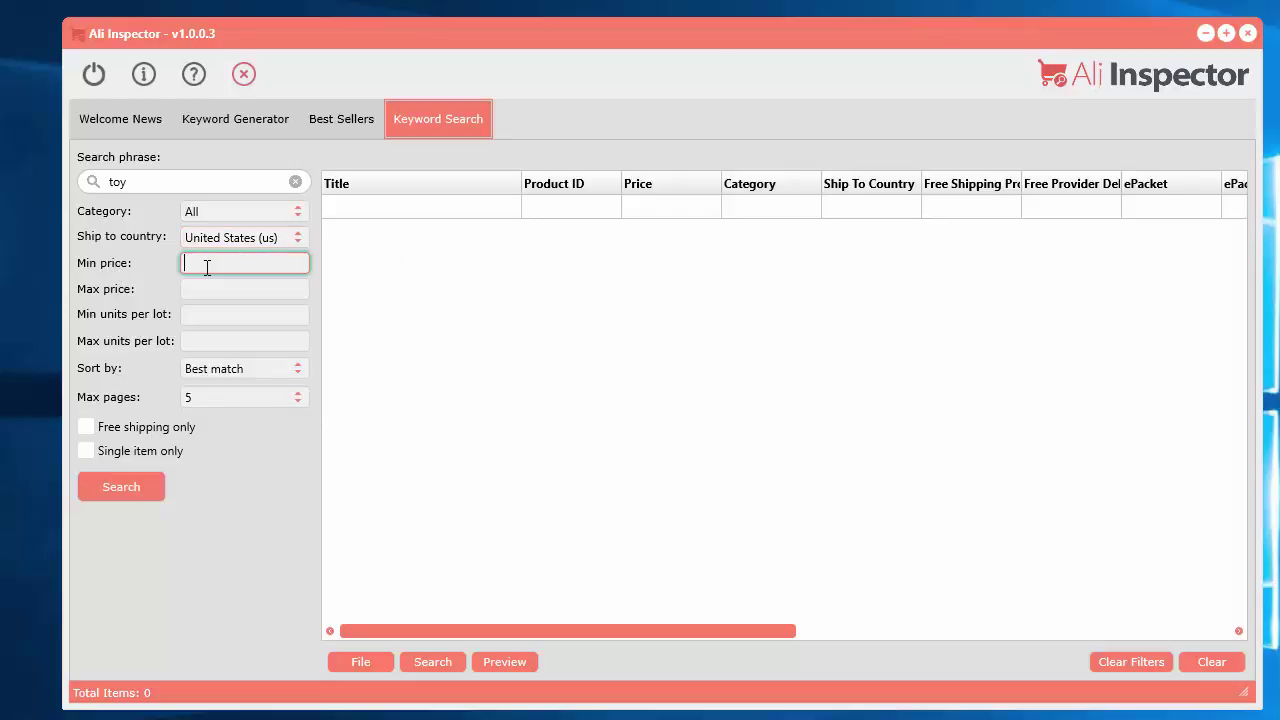
left_click(191, 290)
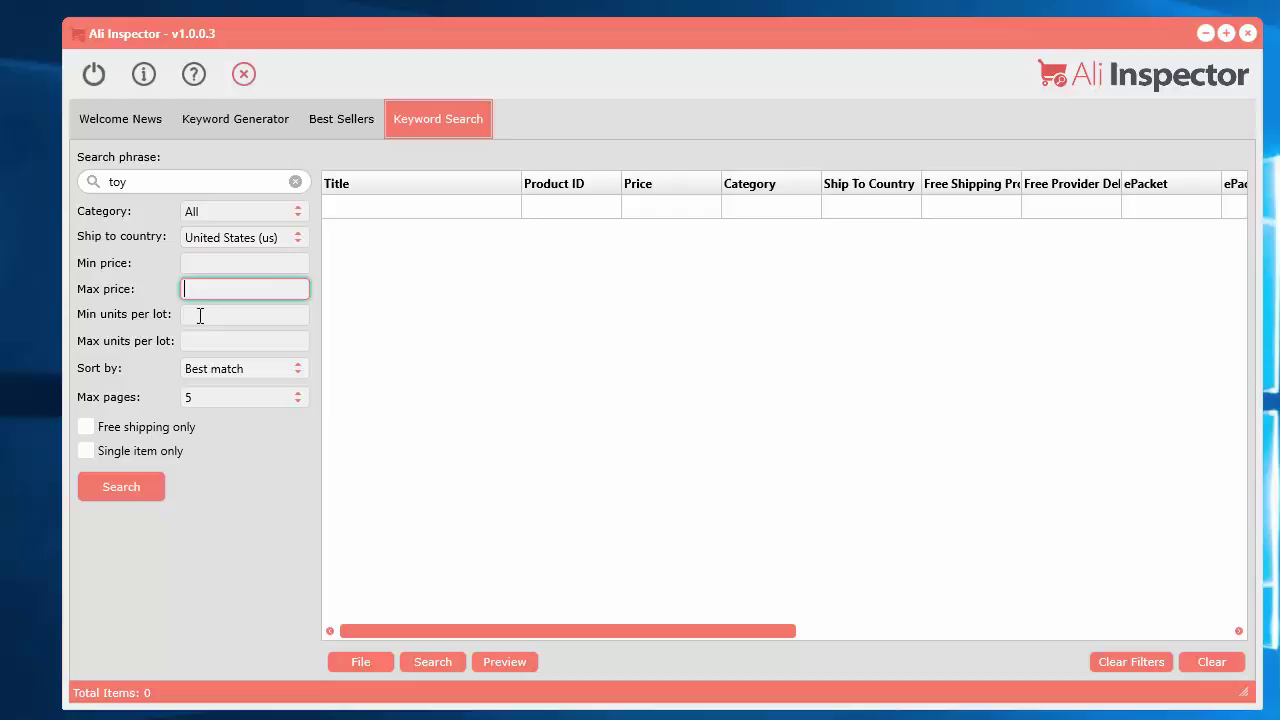
left_click(200, 314)
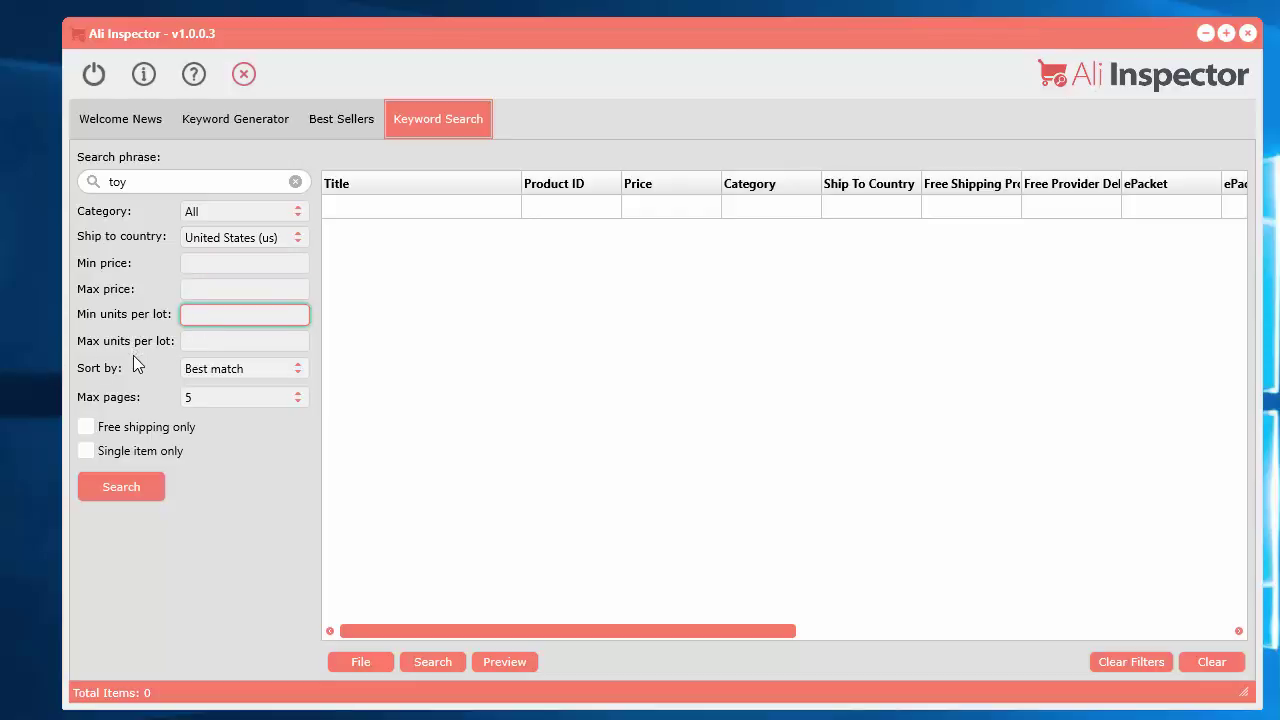
left_click(234, 341)
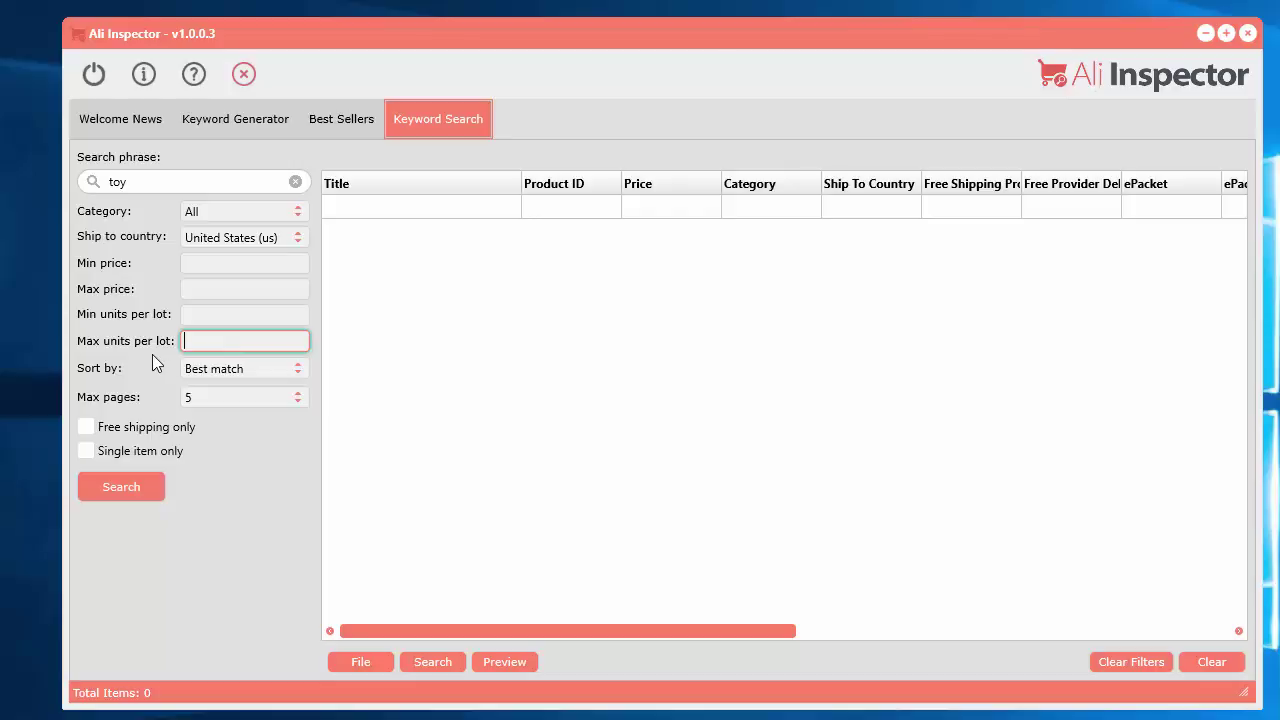
left_click(201, 316)
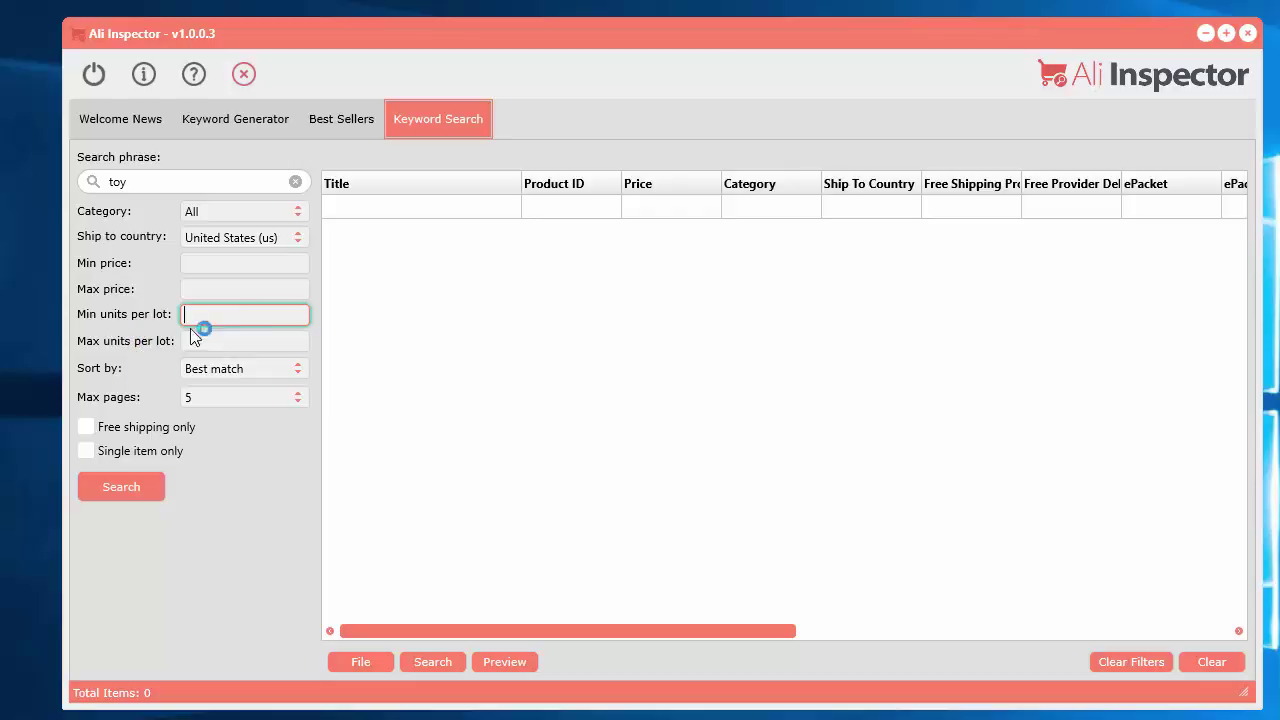
left_click(220, 338)
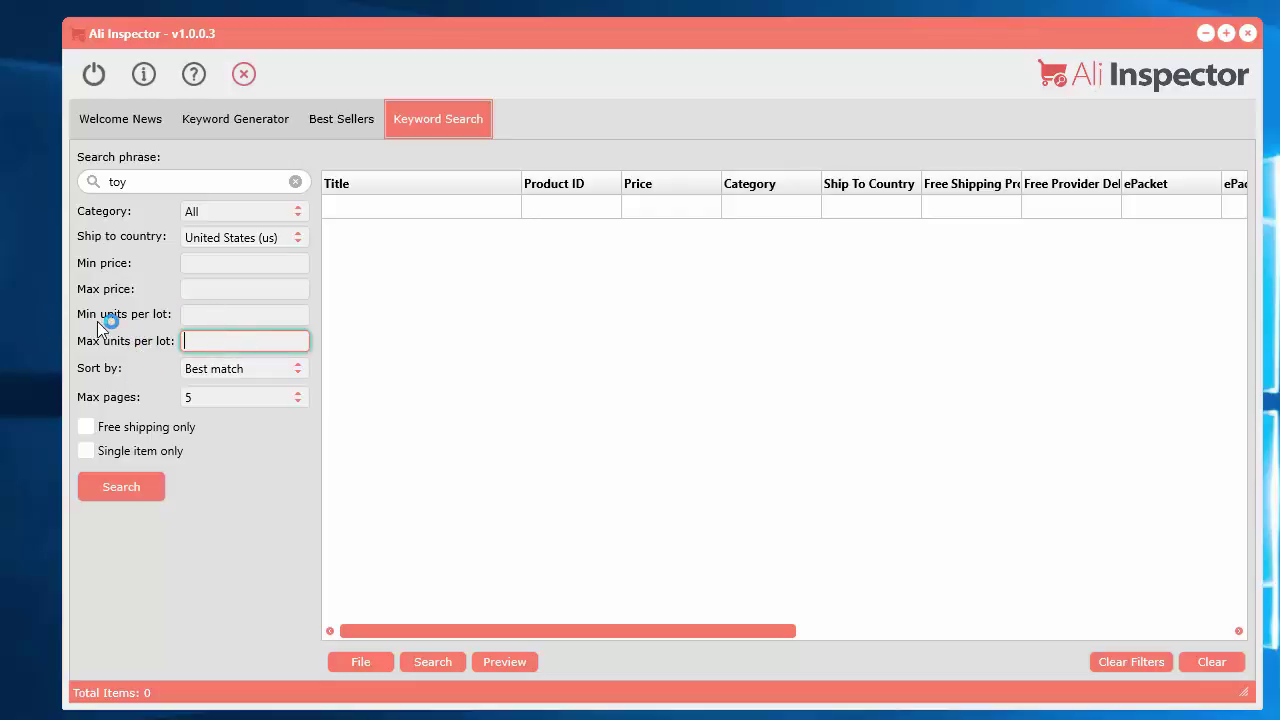
left_click(225, 373)
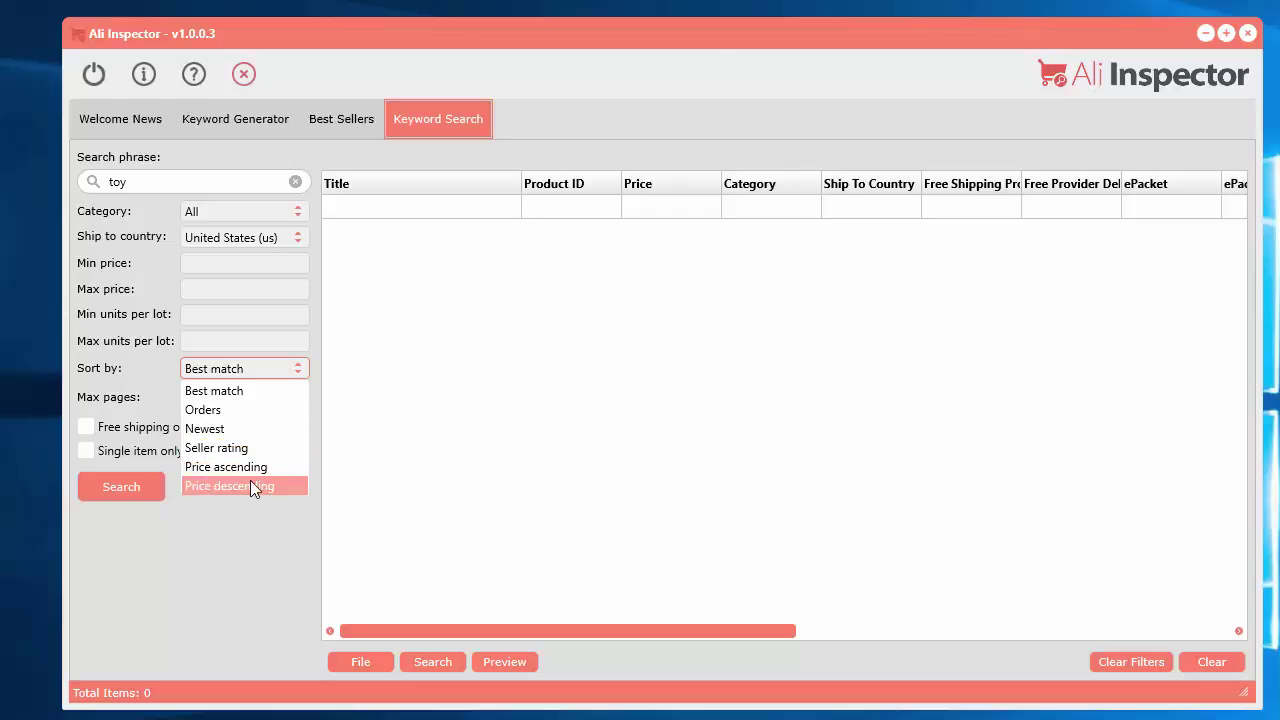
left_click(217, 408)
left_click(232, 398)
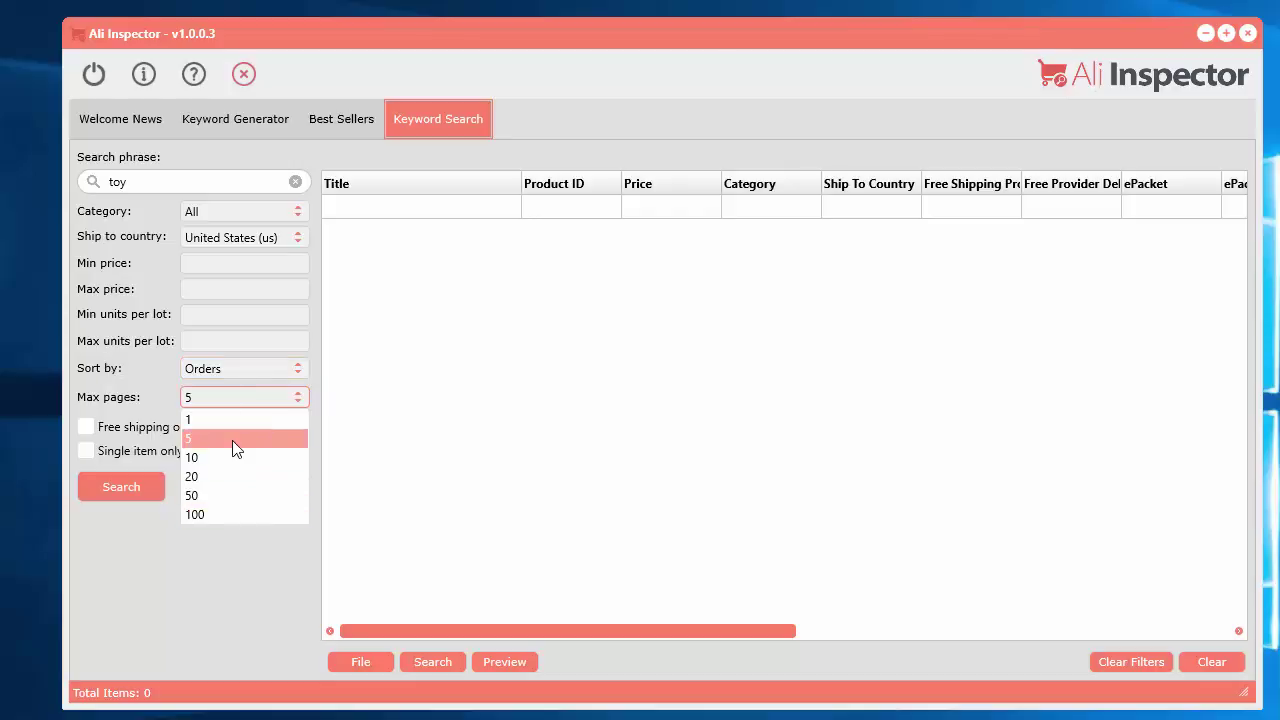
left_click(234, 447)
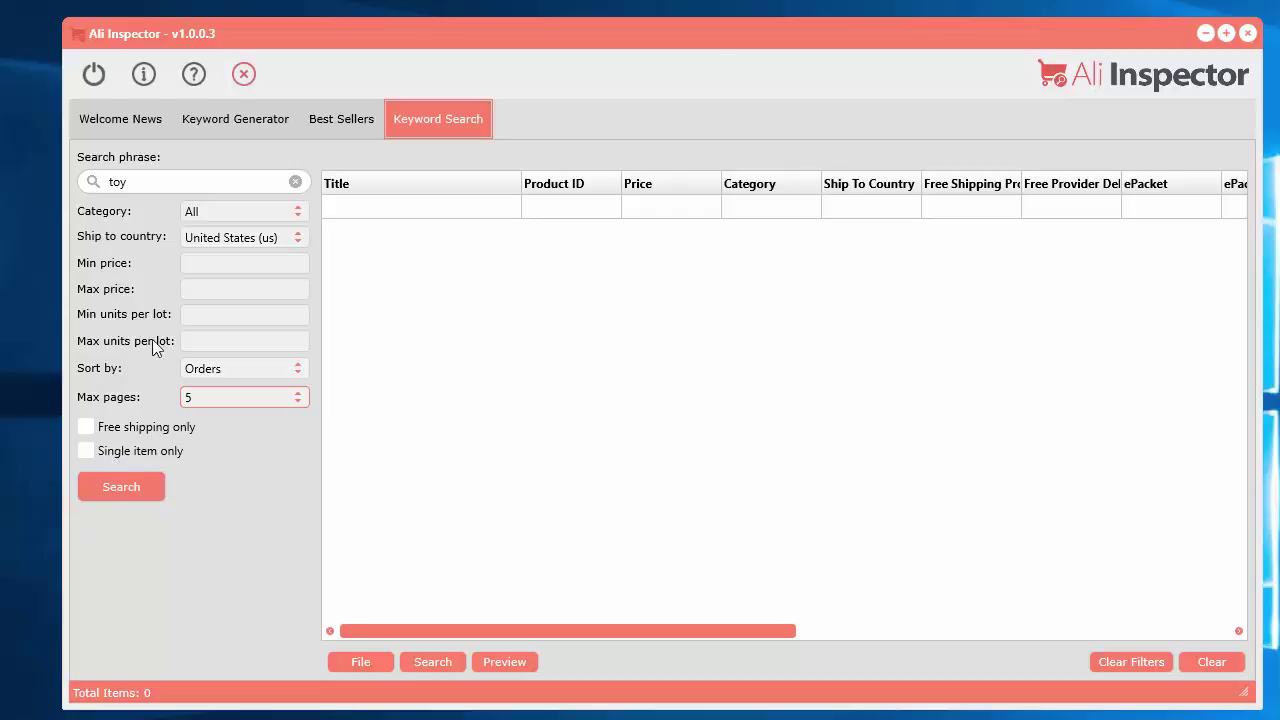
Run the toy search (225 of 914,701 products listed) and enlarge the window to show more columns
left_click(124, 489)
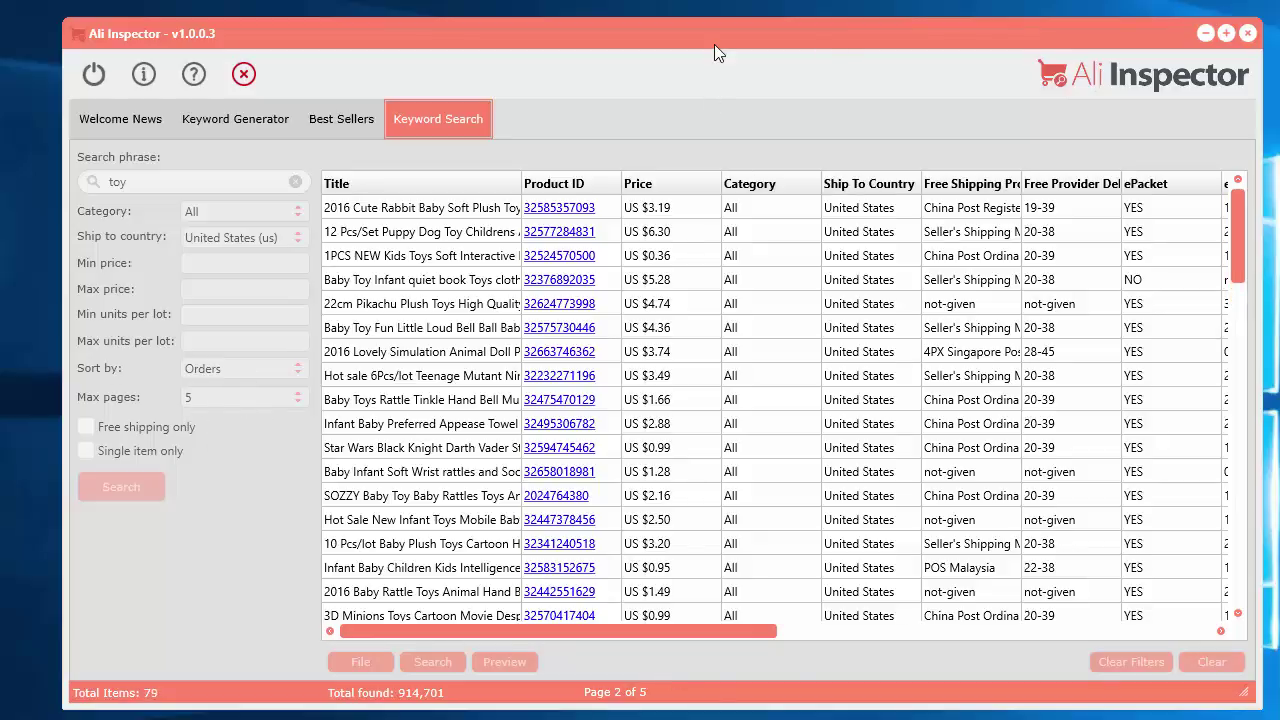
left_click_drag(674, 30, 645, 22)
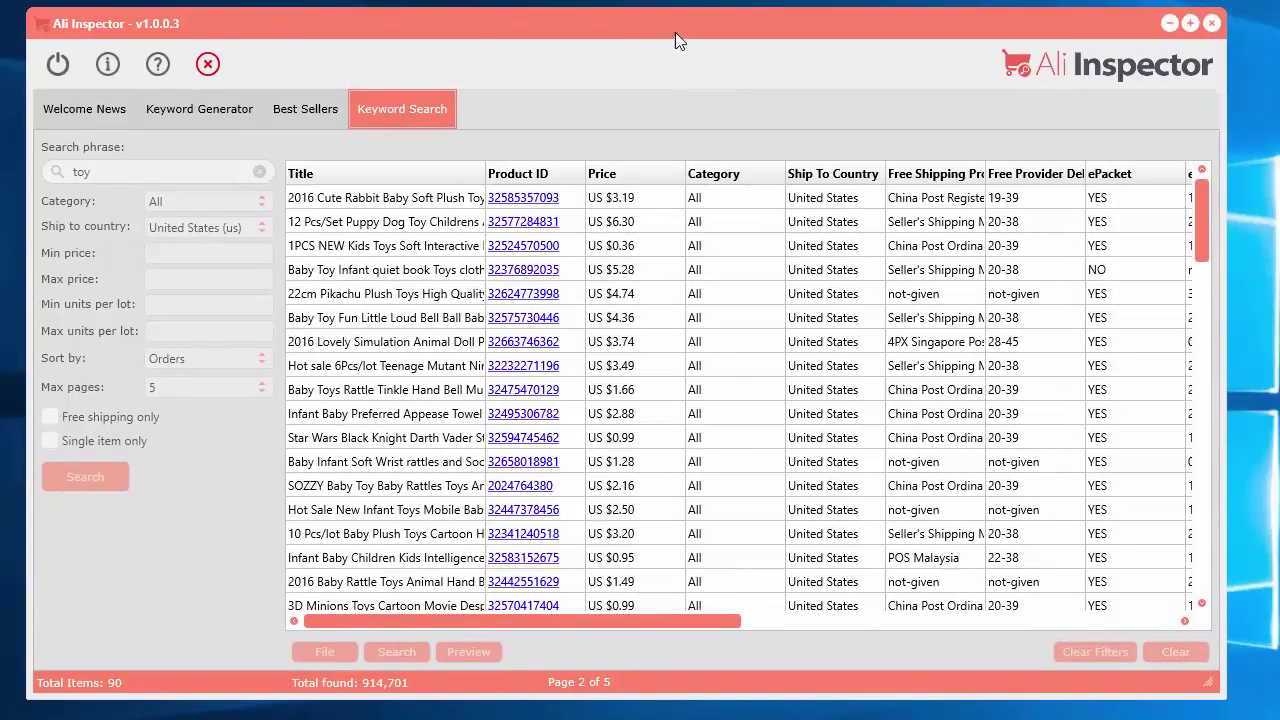
left_click_drag(675, 33, 664, 31)
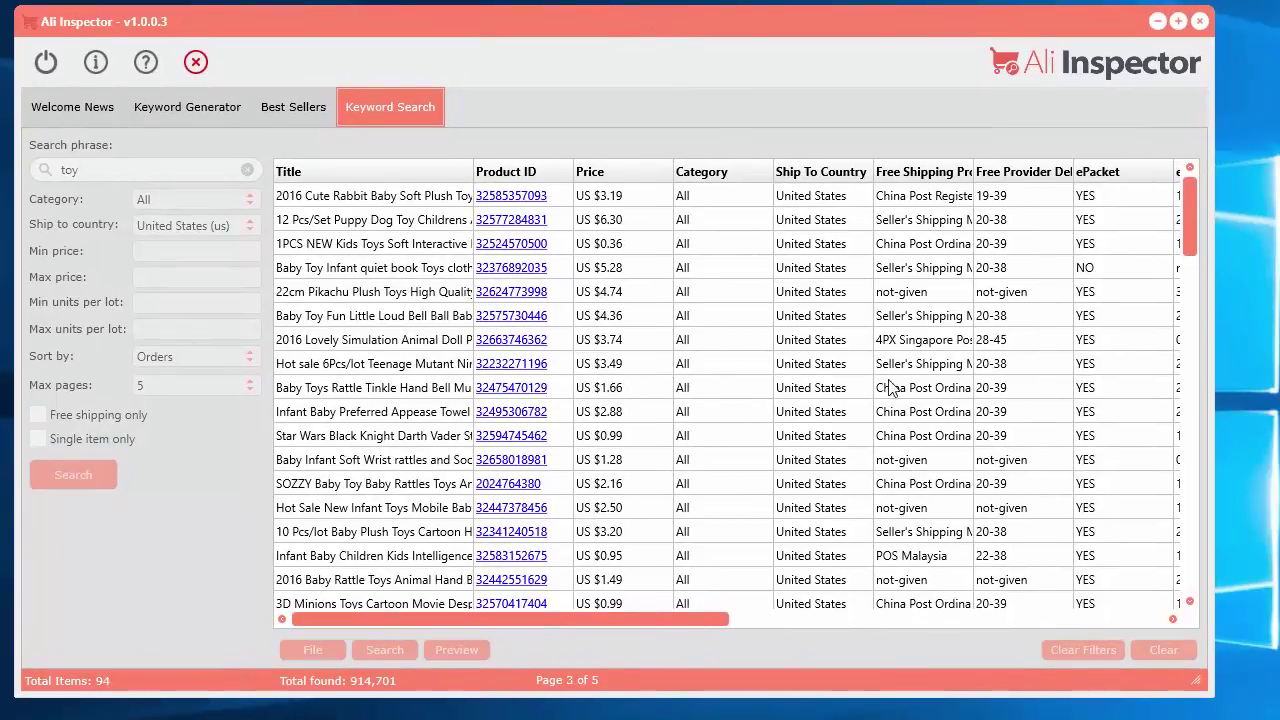
left_click_drag(1207, 685, 1264, 702)
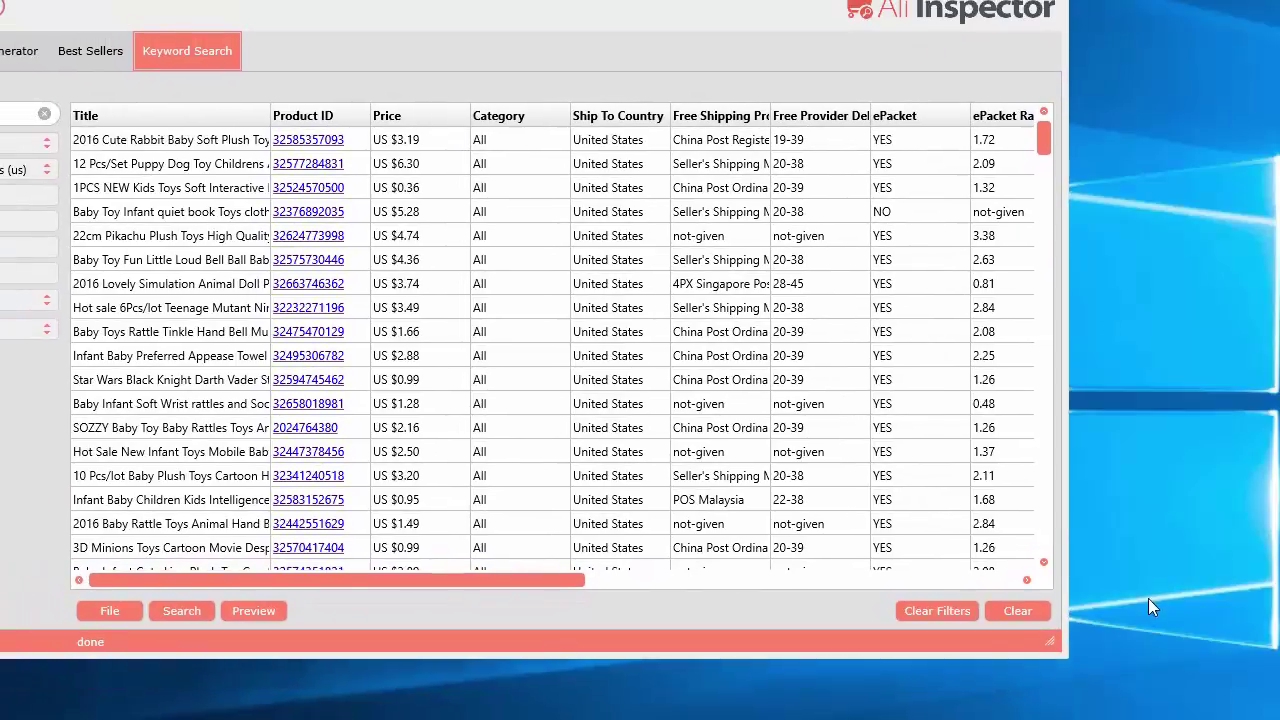
left_click_drag(1046, 646, 1250, 706)
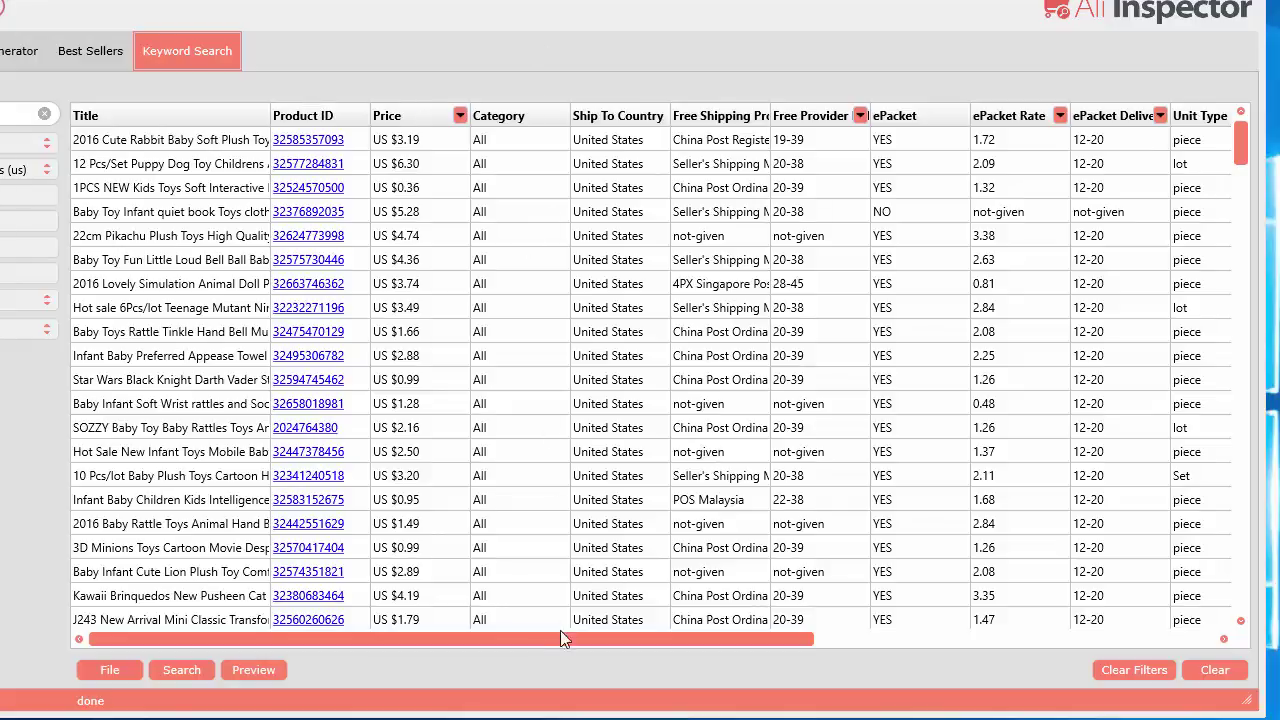
left_click_drag(536, 642, 684, 645)
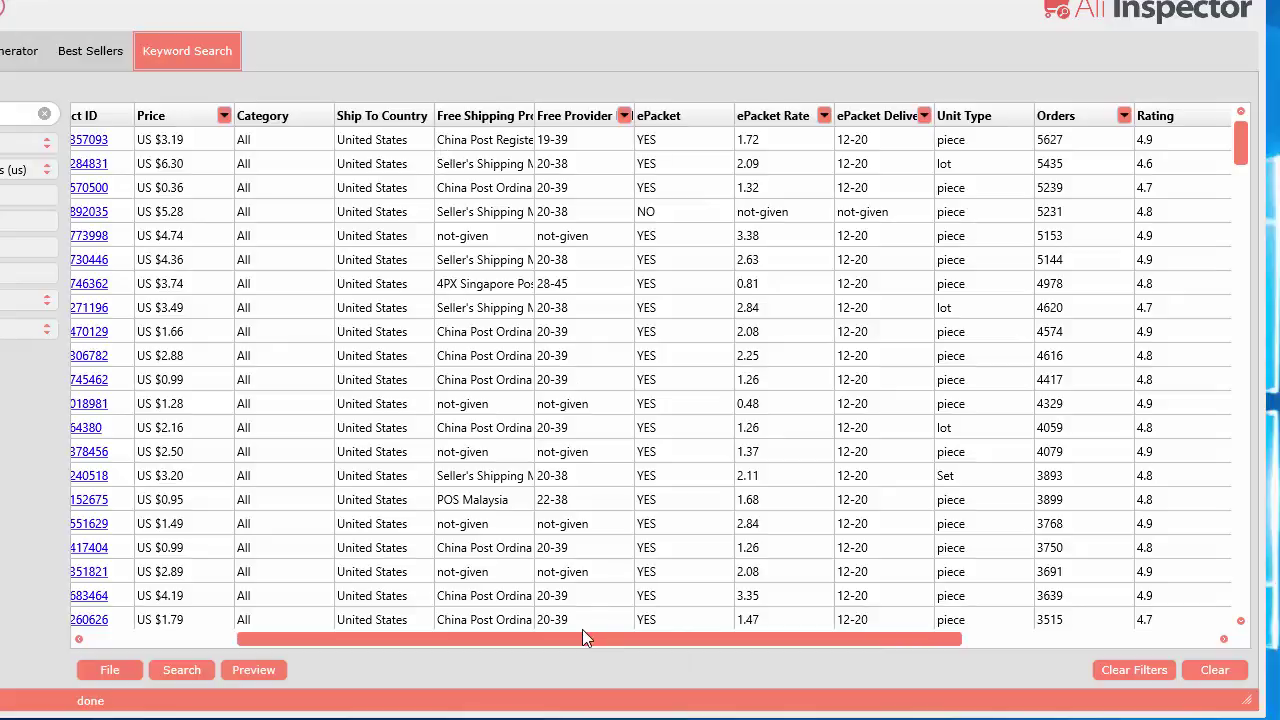
left_click_drag(588, 645, 706, 643)
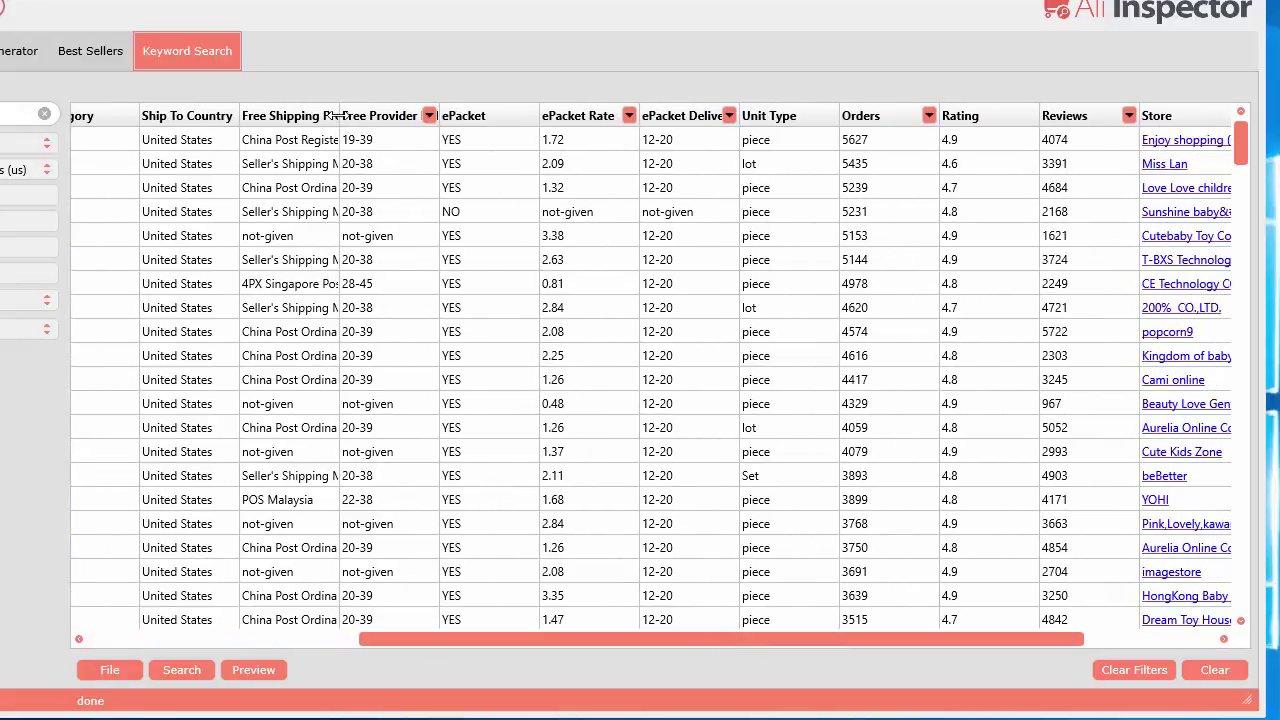
left_click_drag(338, 115, 436, 117)
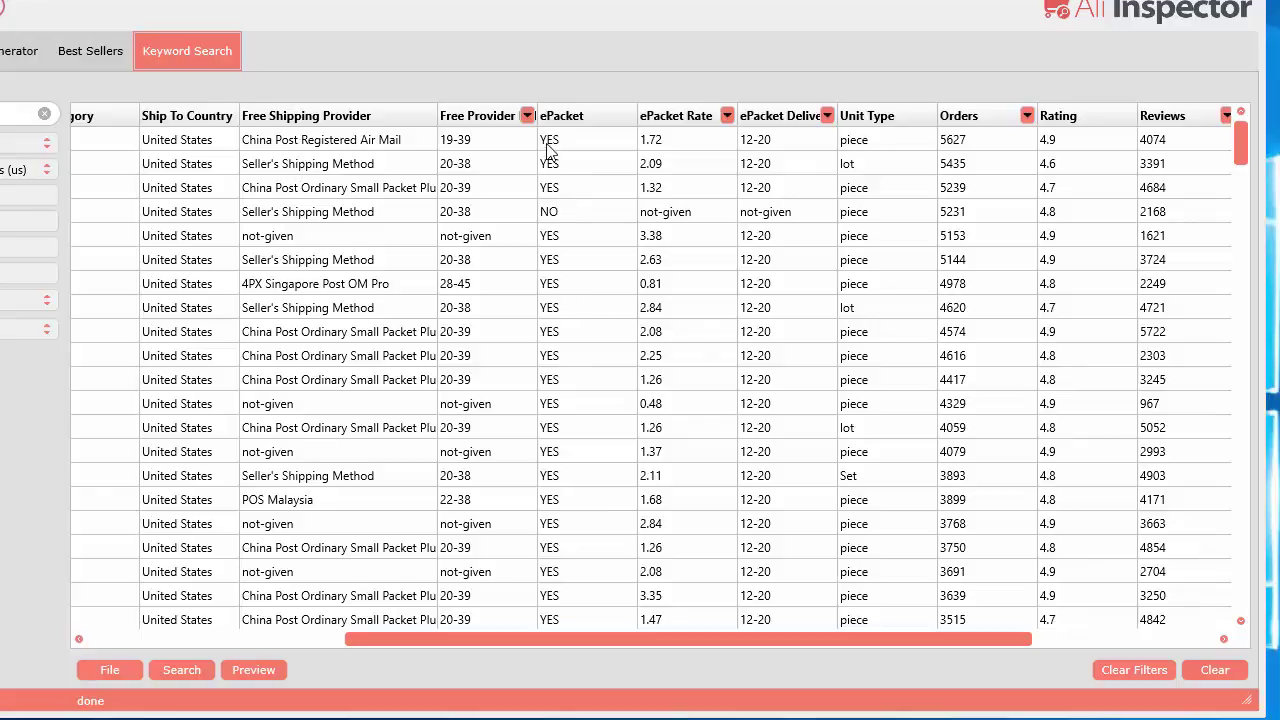
left_click_drag(538, 118, 617, 118)
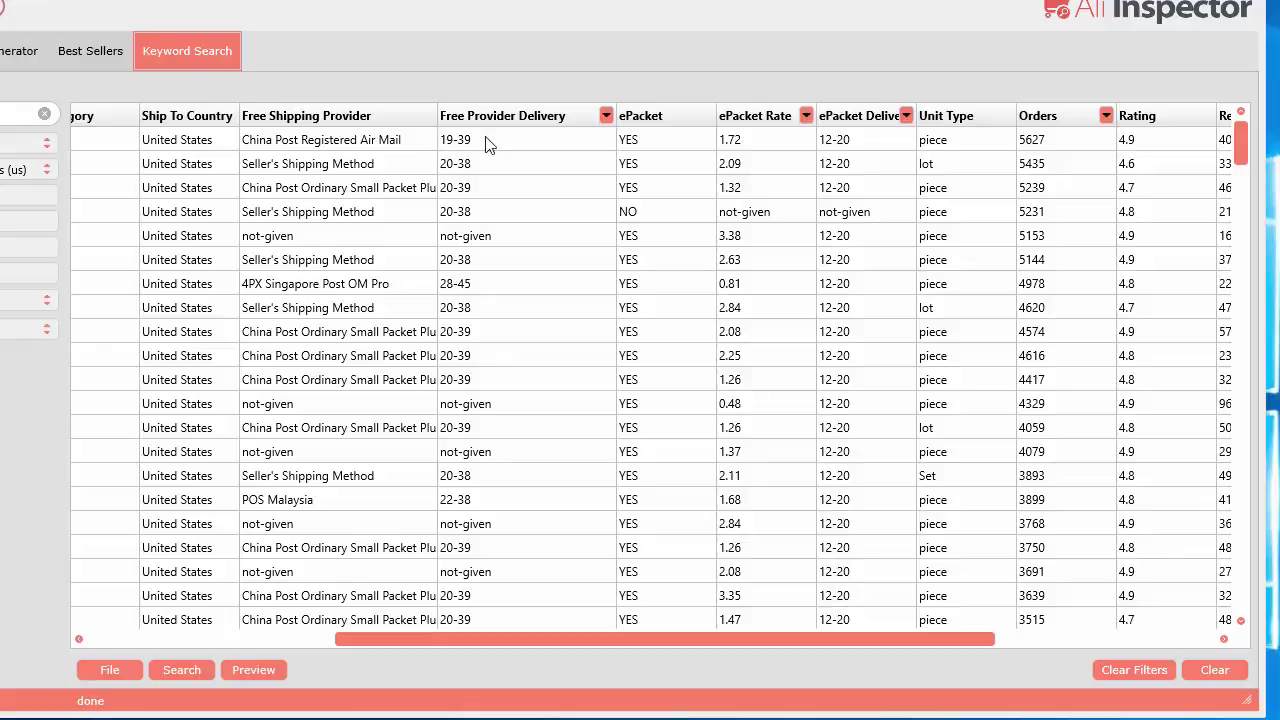
left_click(458, 142)
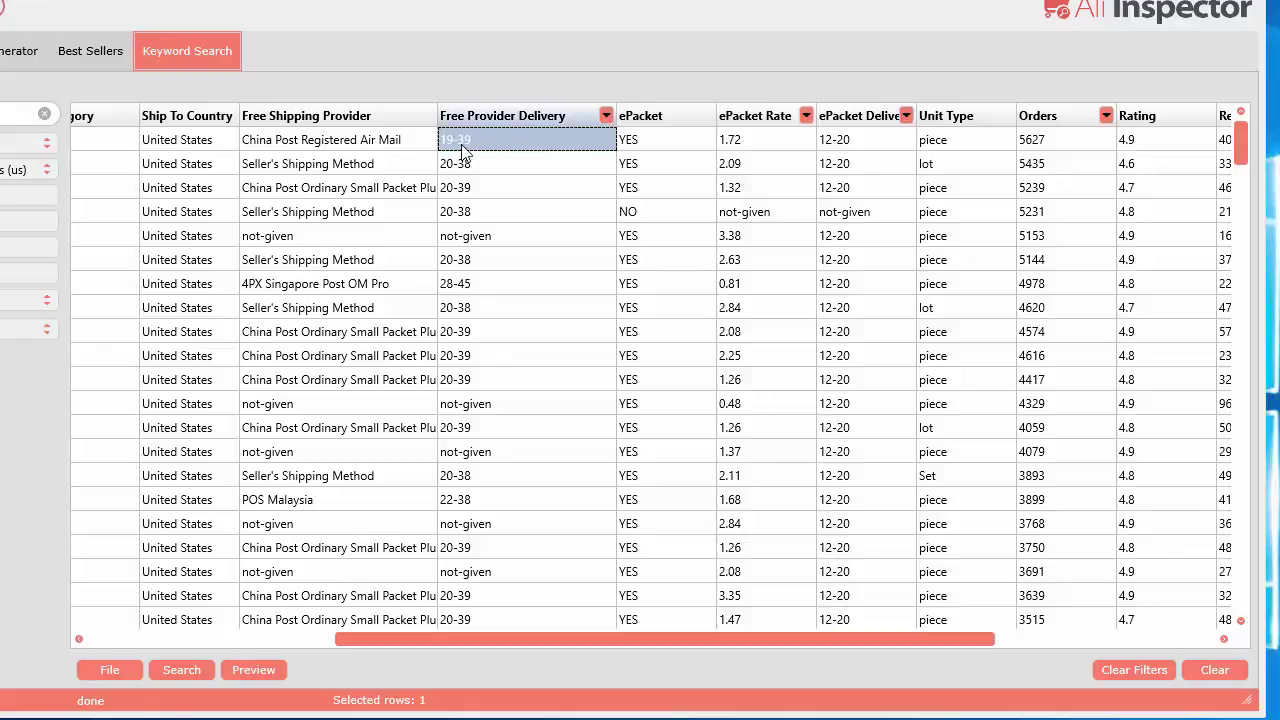
left_click(672, 134)
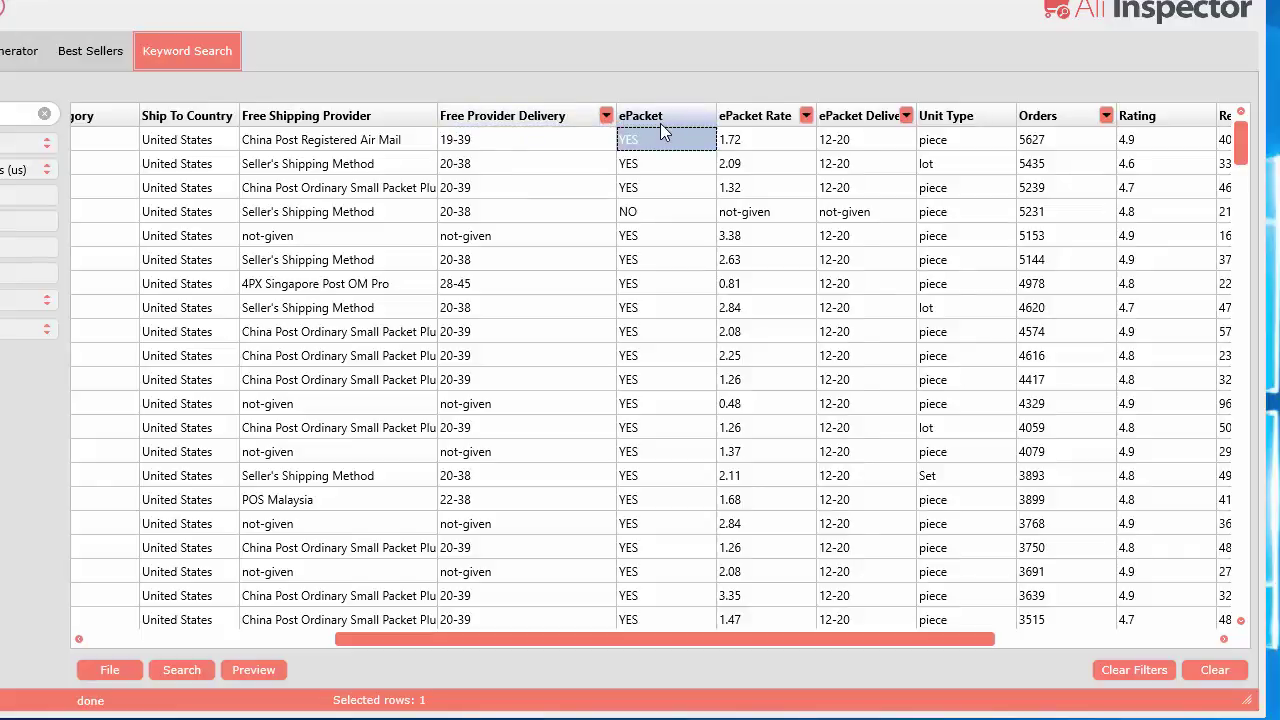
left_click_drag(697, 641, 821, 640)
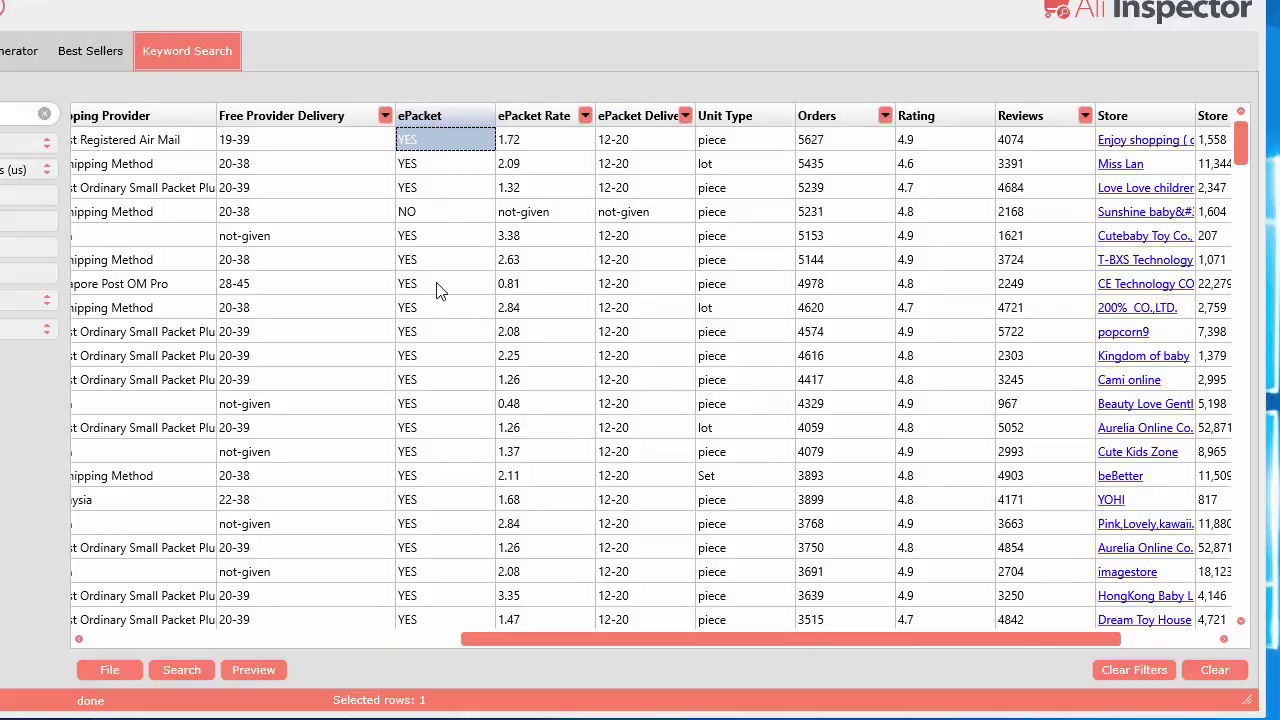
left_click_drag(546, 638, 582, 639)
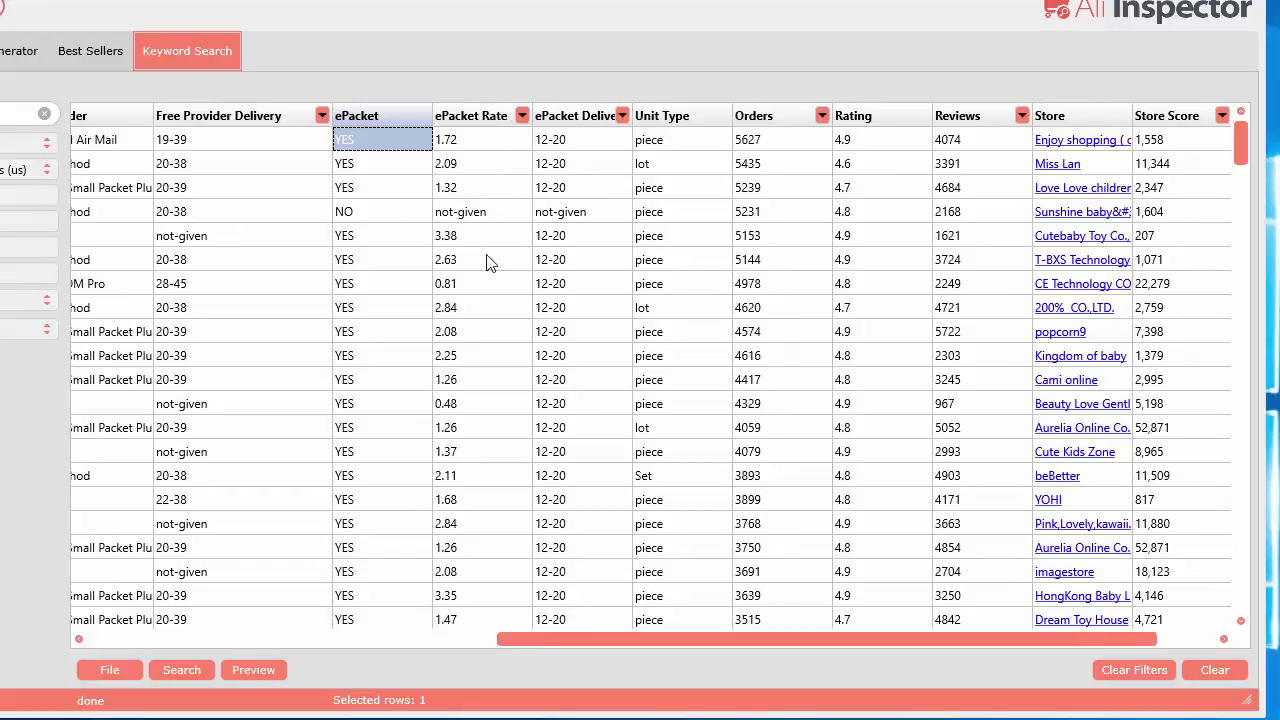
left_click(471, 143)
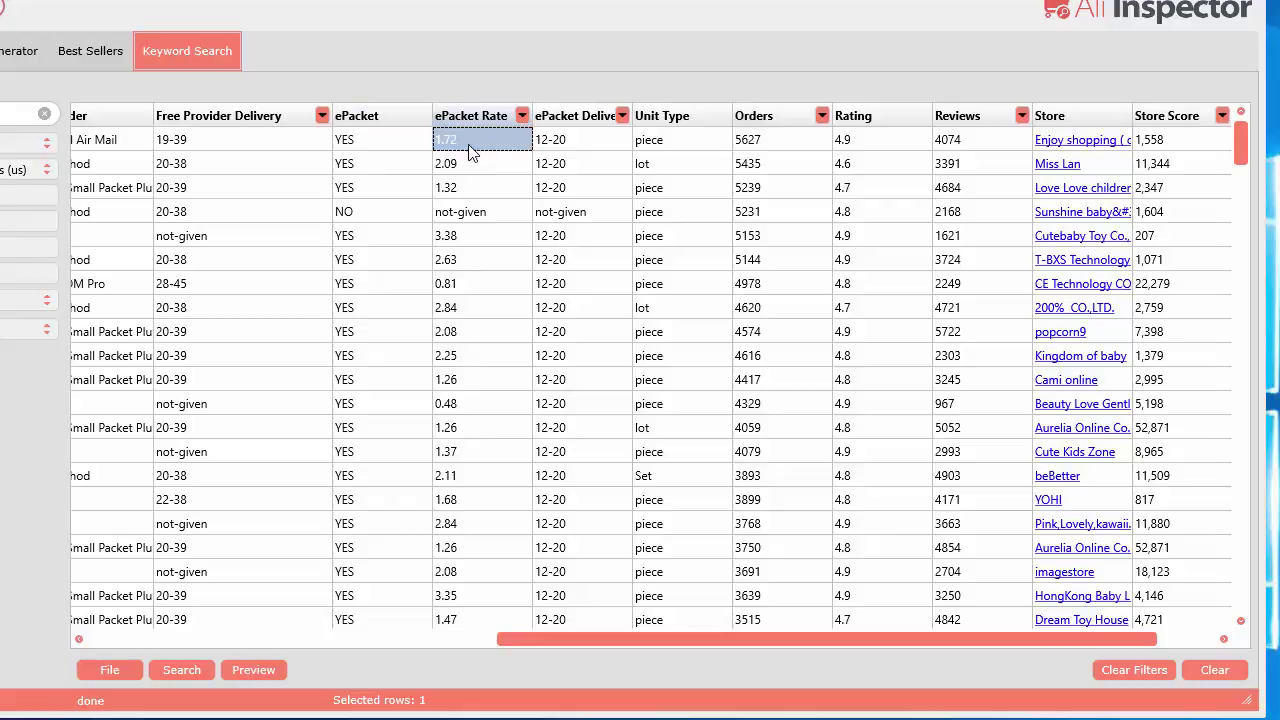
left_click(575, 141)
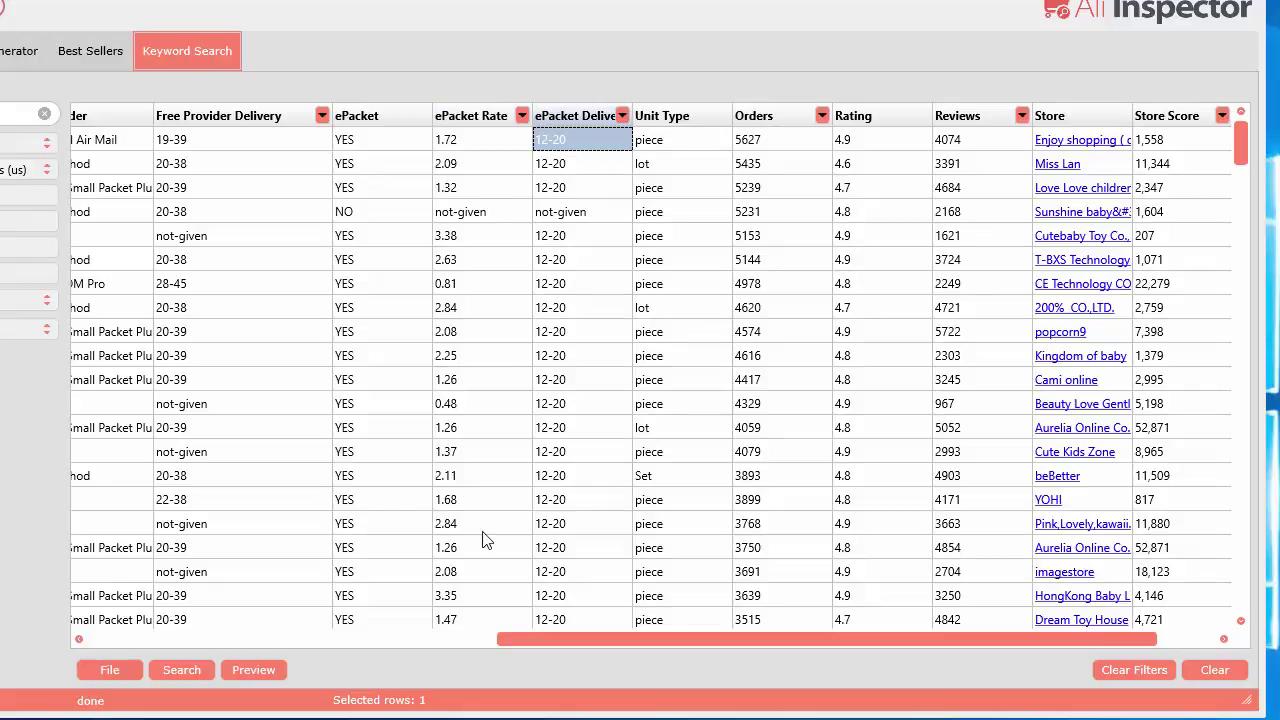
Sort the results by ePacket Rate, lowest first, then by Unit Type in both directions
left_click(398, 118)
left_click(400, 118)
left_click(500, 116)
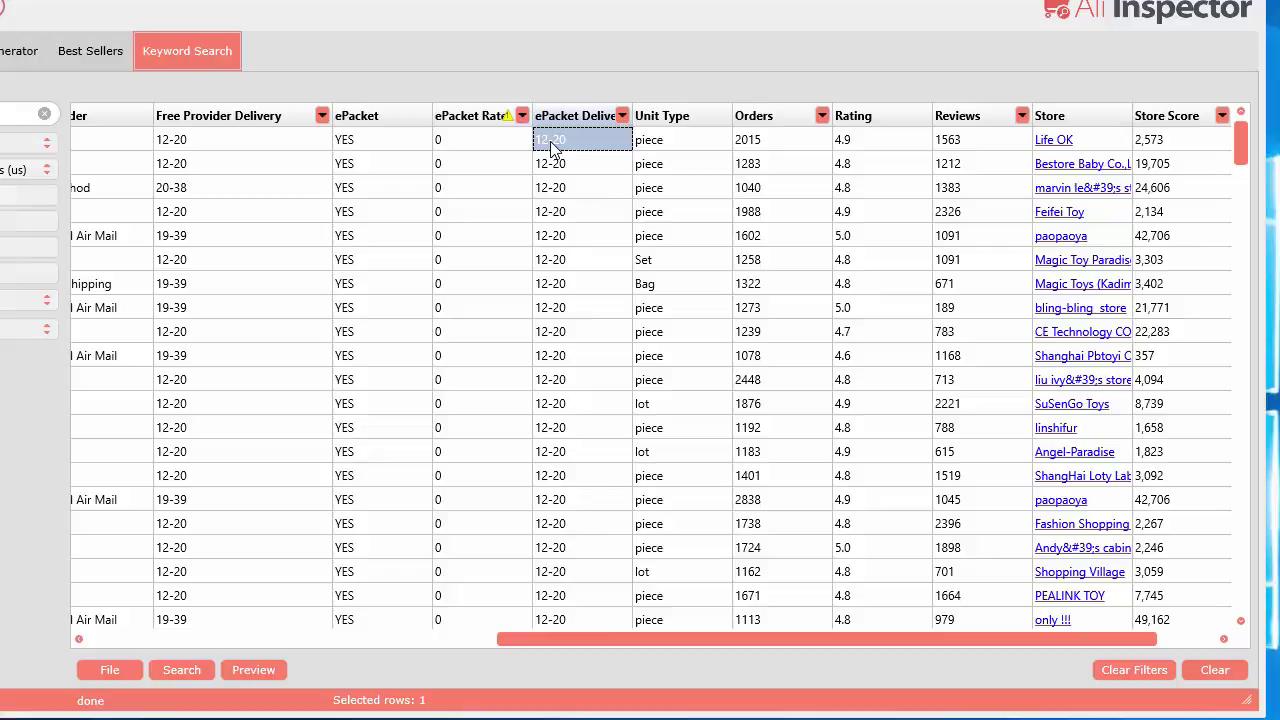
left_click(668, 118)
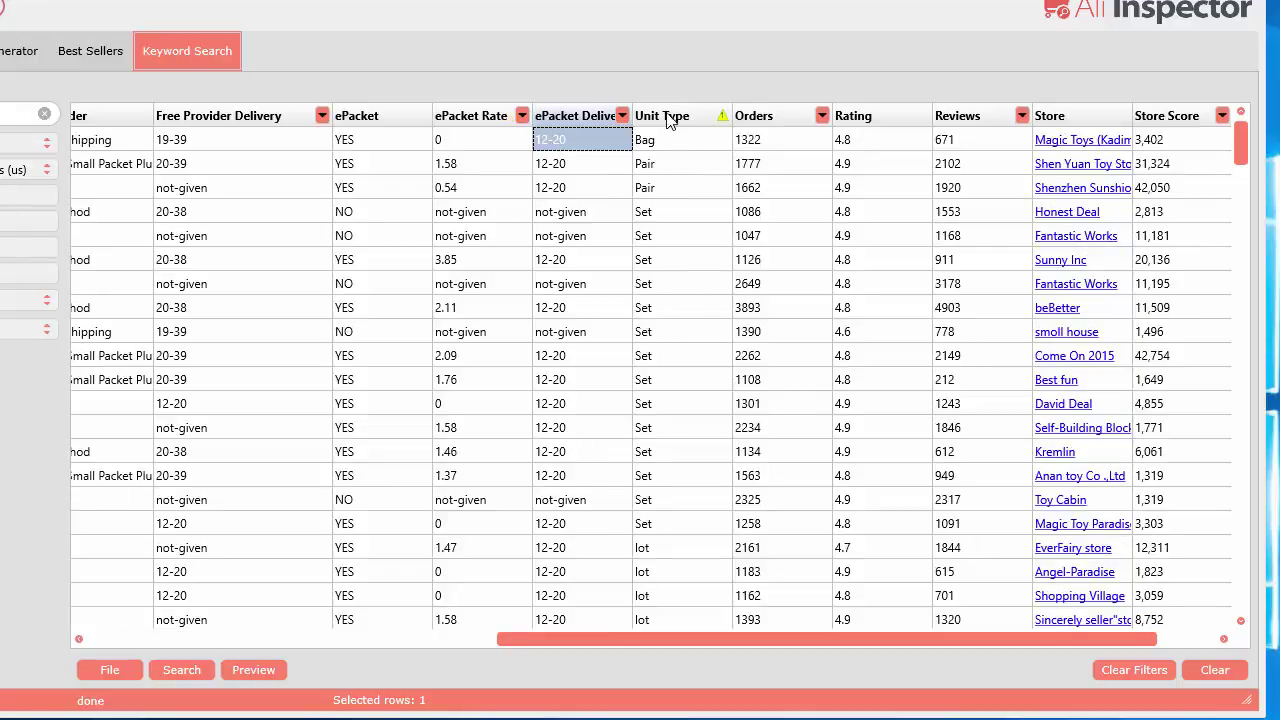
left_click(668, 118)
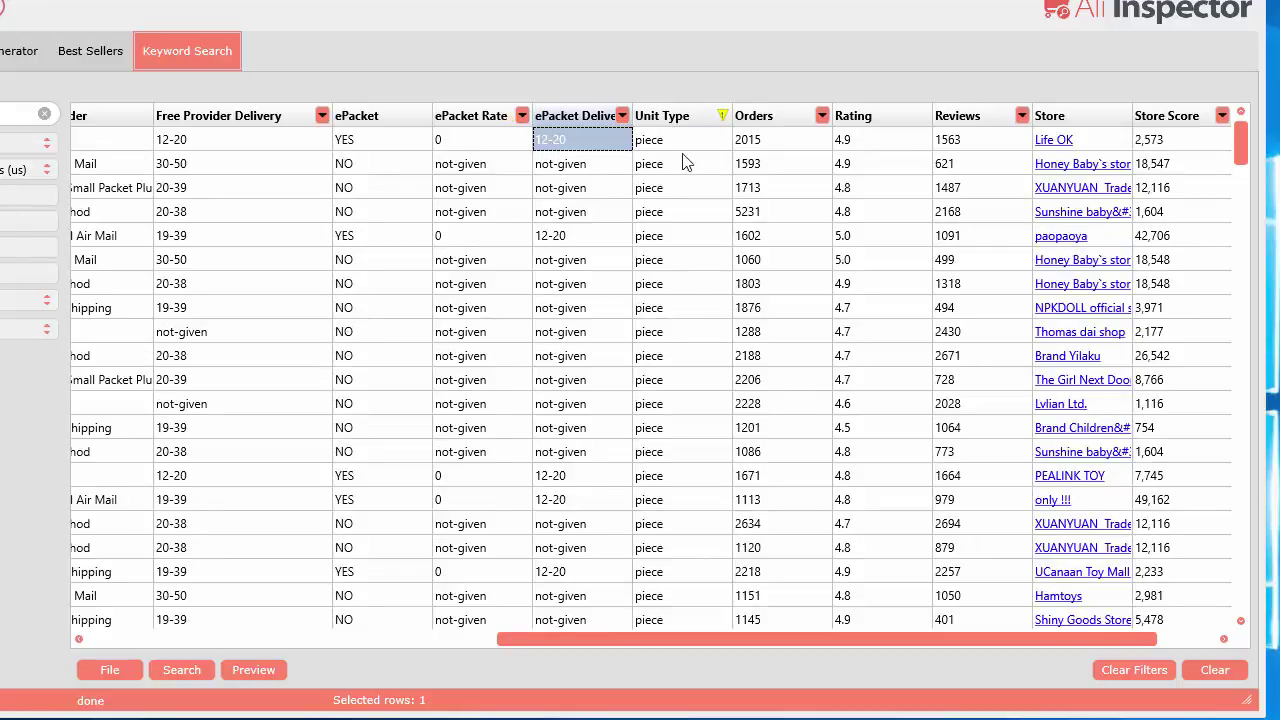
left_click(679, 139)
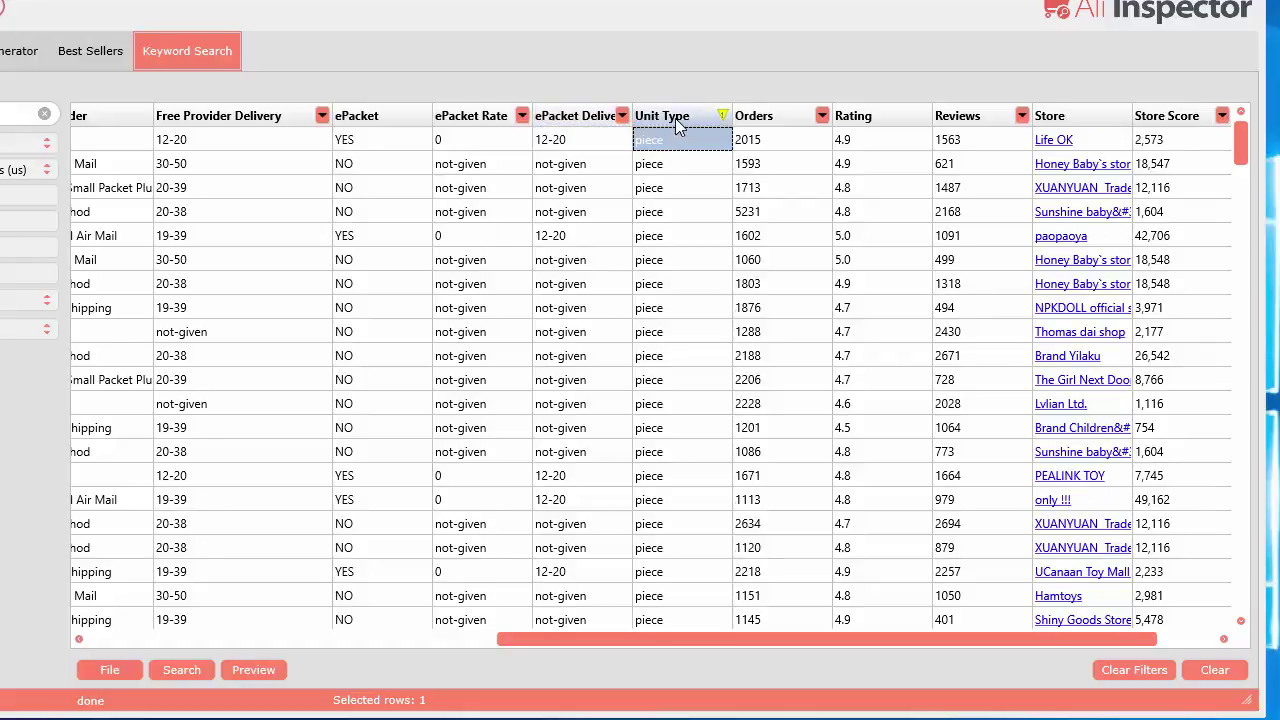
left_click(677, 120)
left_click(660, 166)
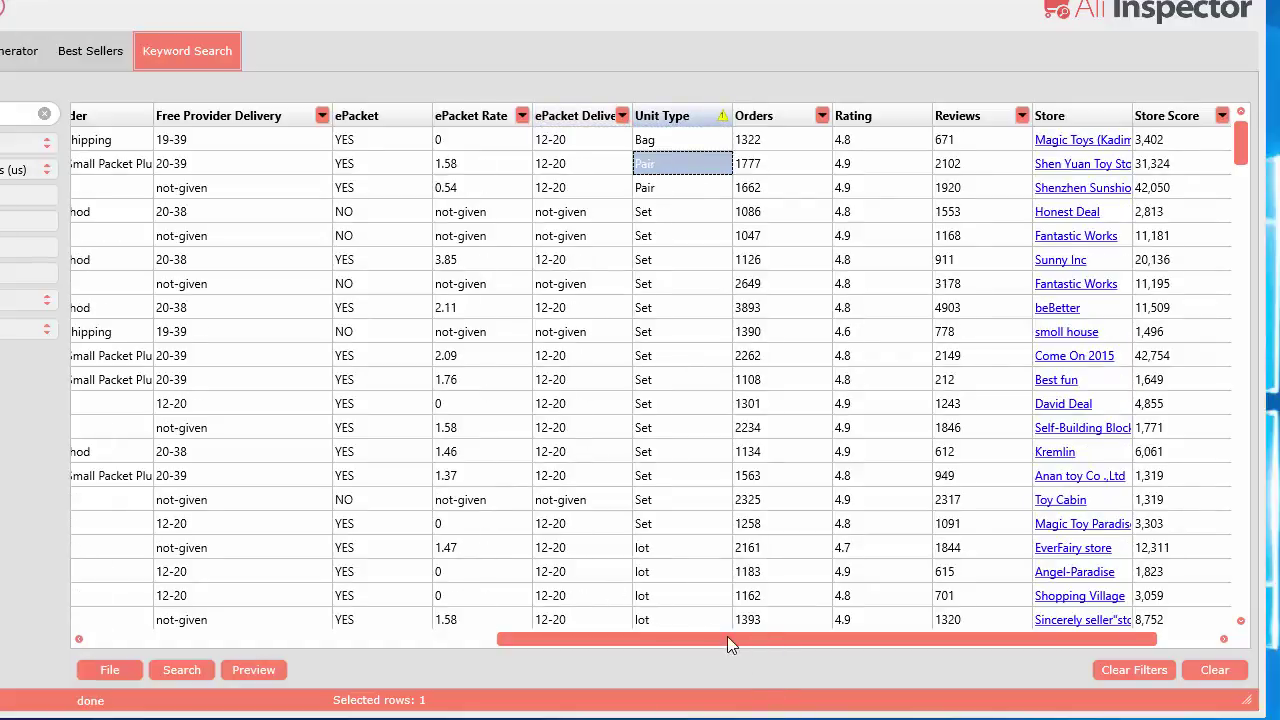
left_click_drag(727, 645, 827, 641)
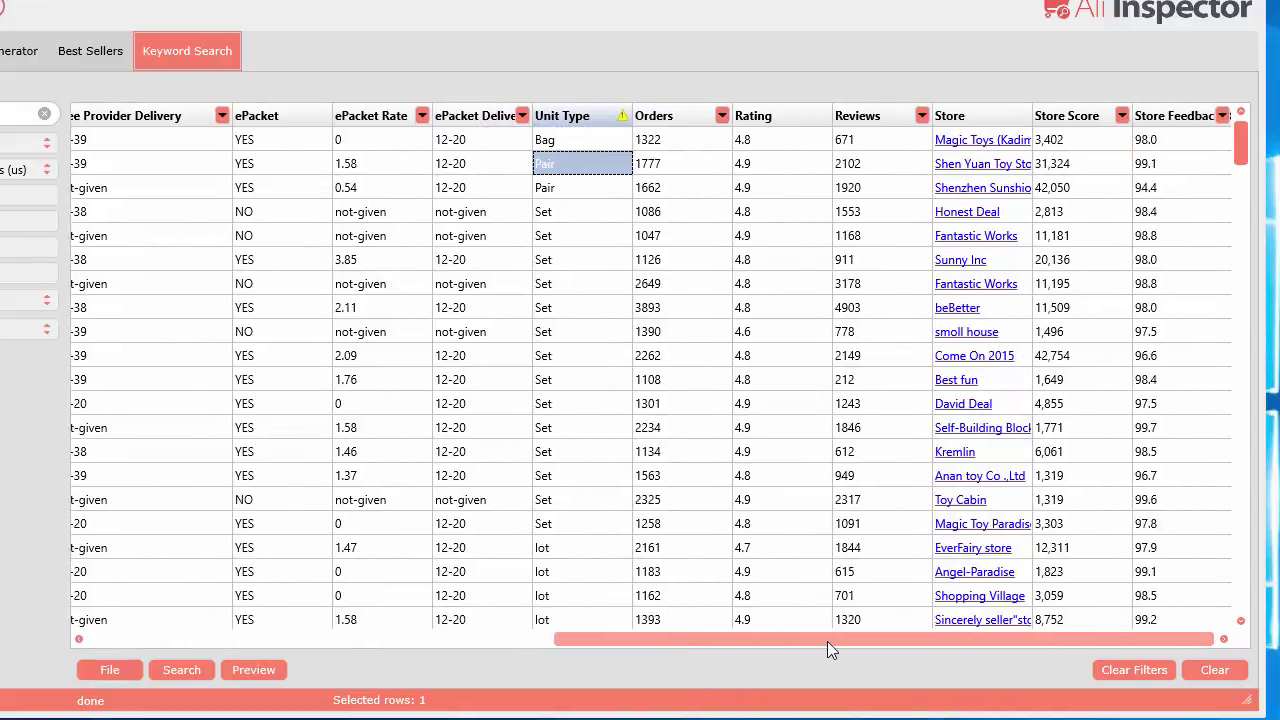
Re-sort by Orders, Rating, Reviews and Store, finishing with the Store Score column
left_click(668, 117)
left_click(668, 117)
left_click(678, 140)
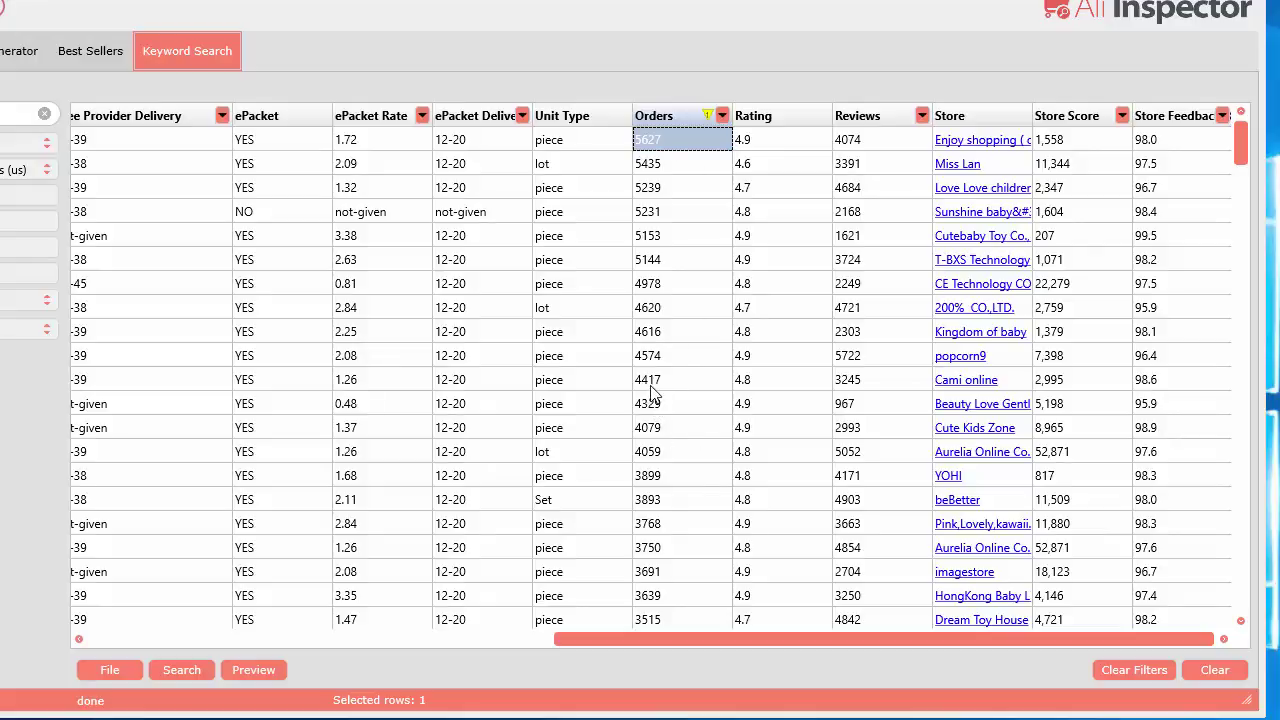
left_click(760, 119)
left_click(760, 119)
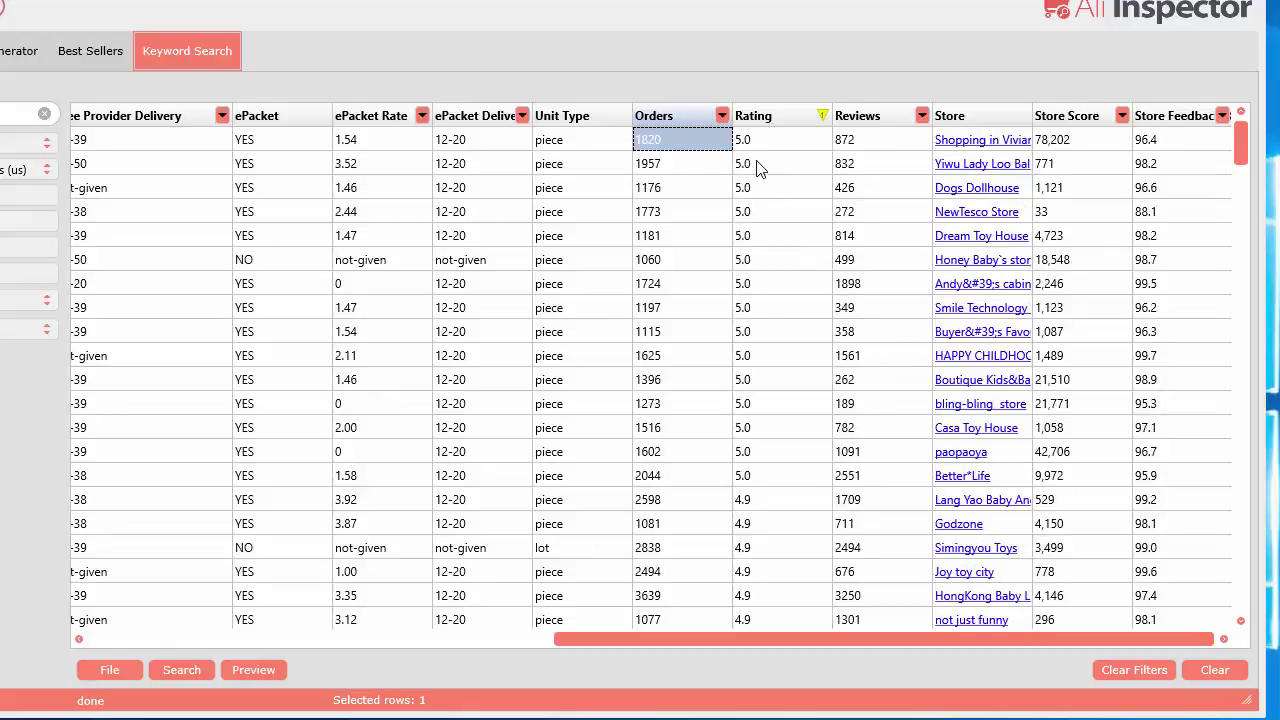
left_click(870, 119)
left_click(870, 119)
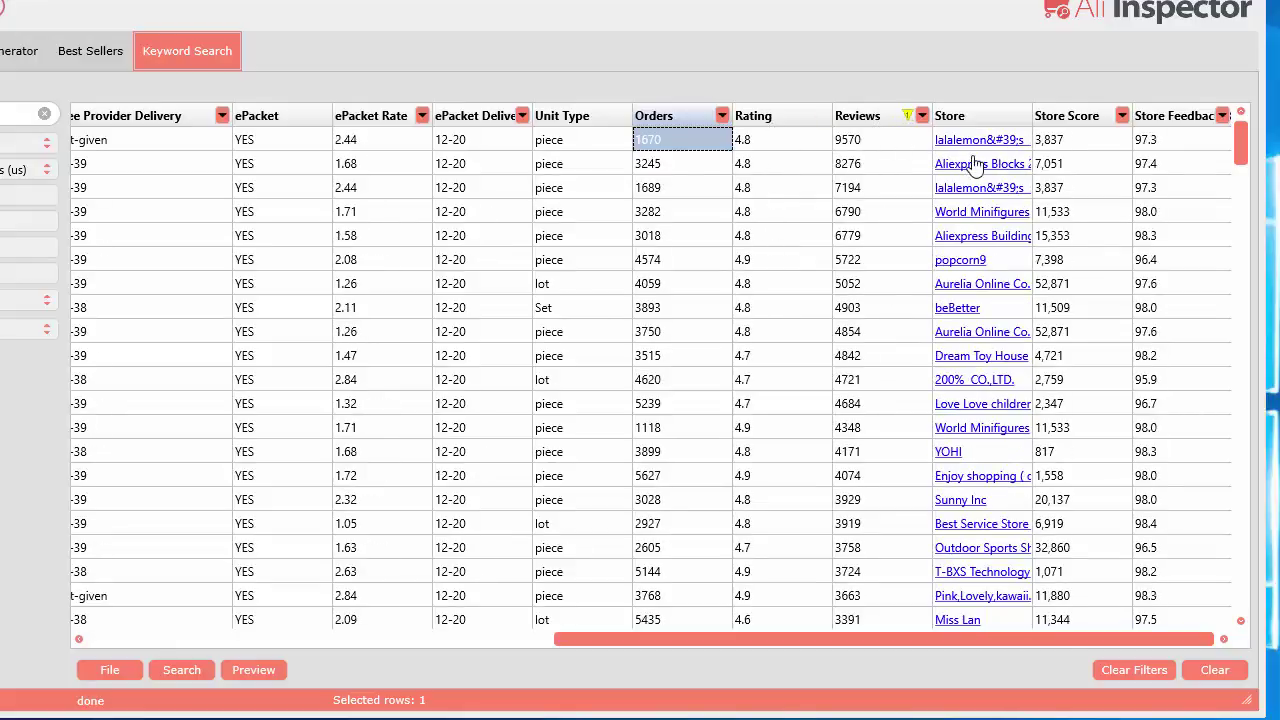
left_click(964, 116)
left_click(964, 116)
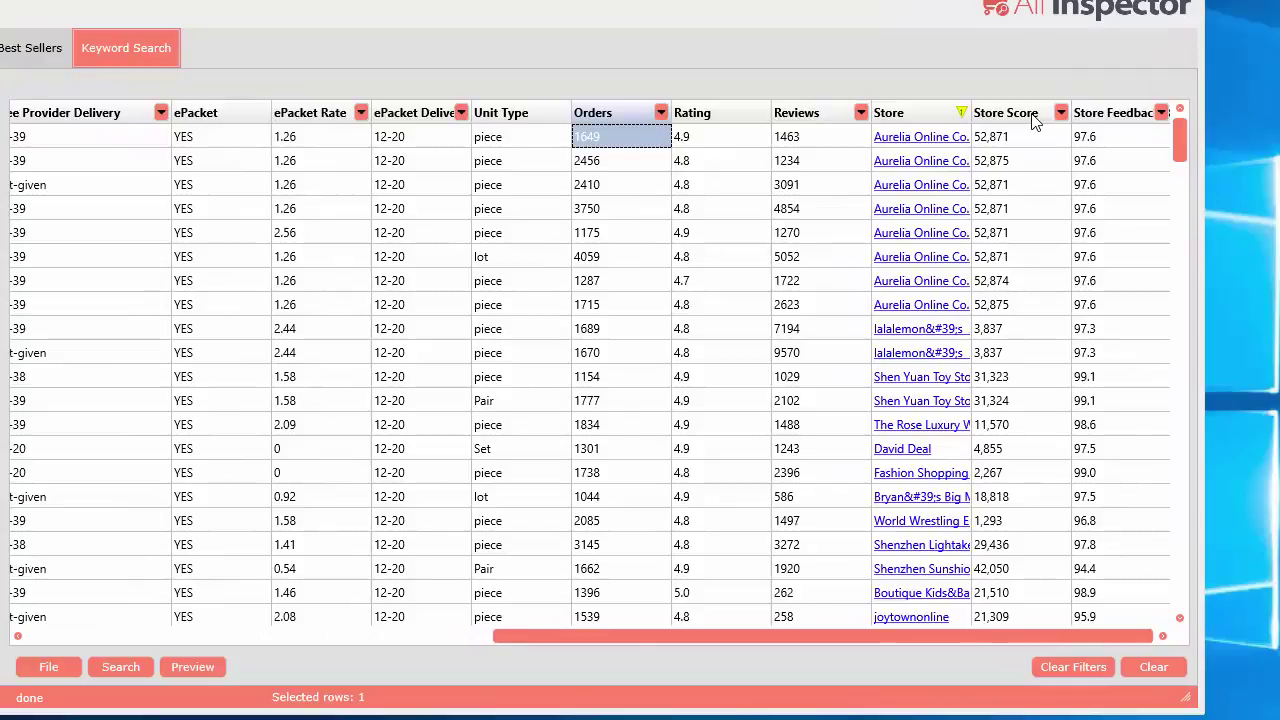
left_click(1035, 118)
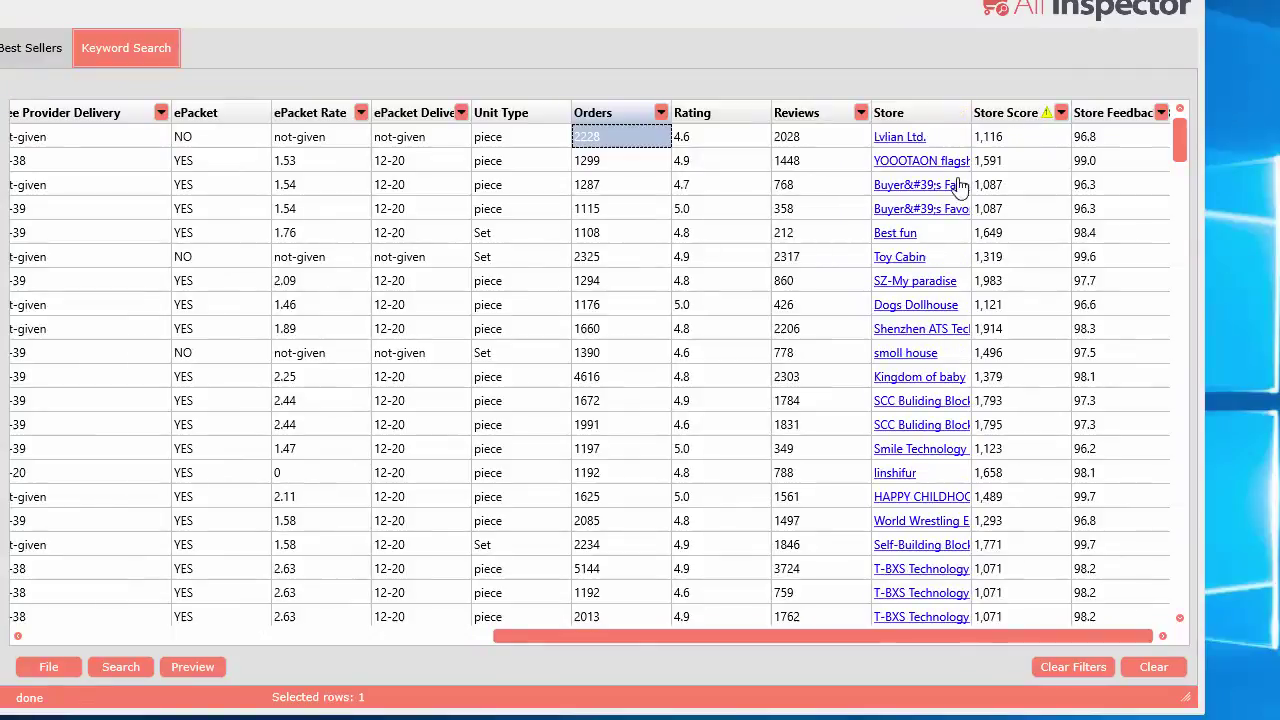
left_click(908, 138)
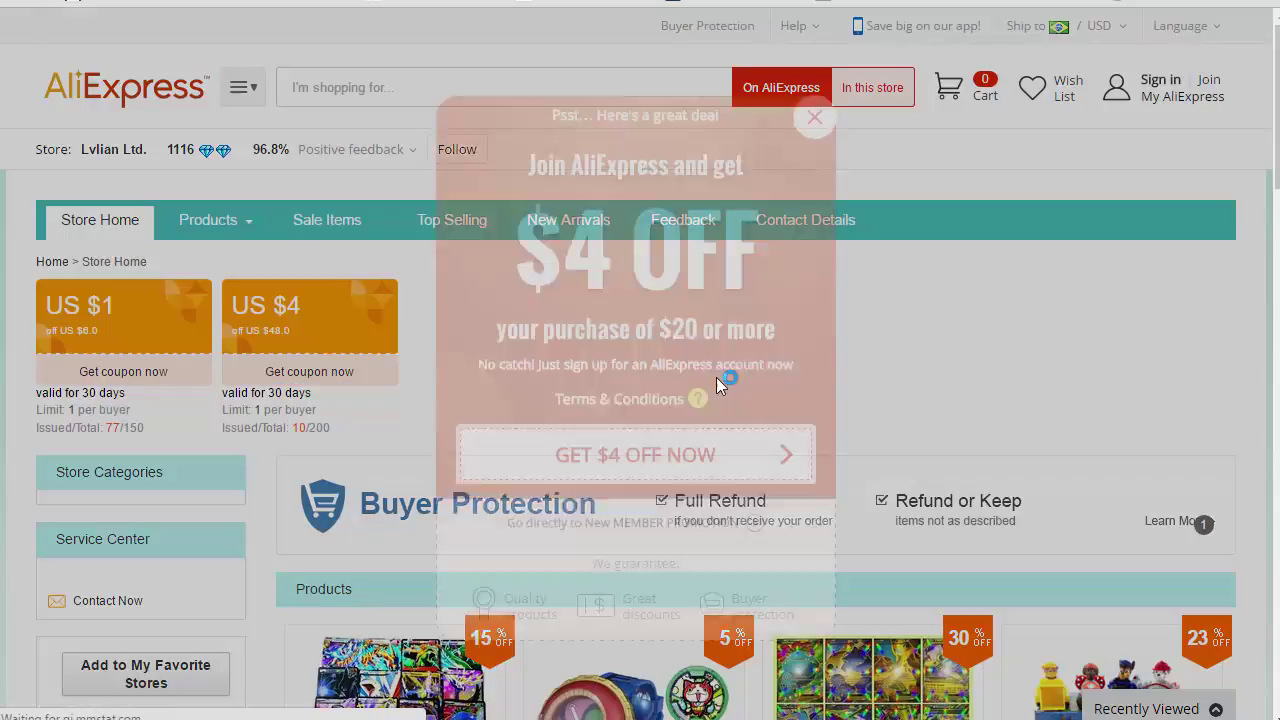
left_click(815, 118)
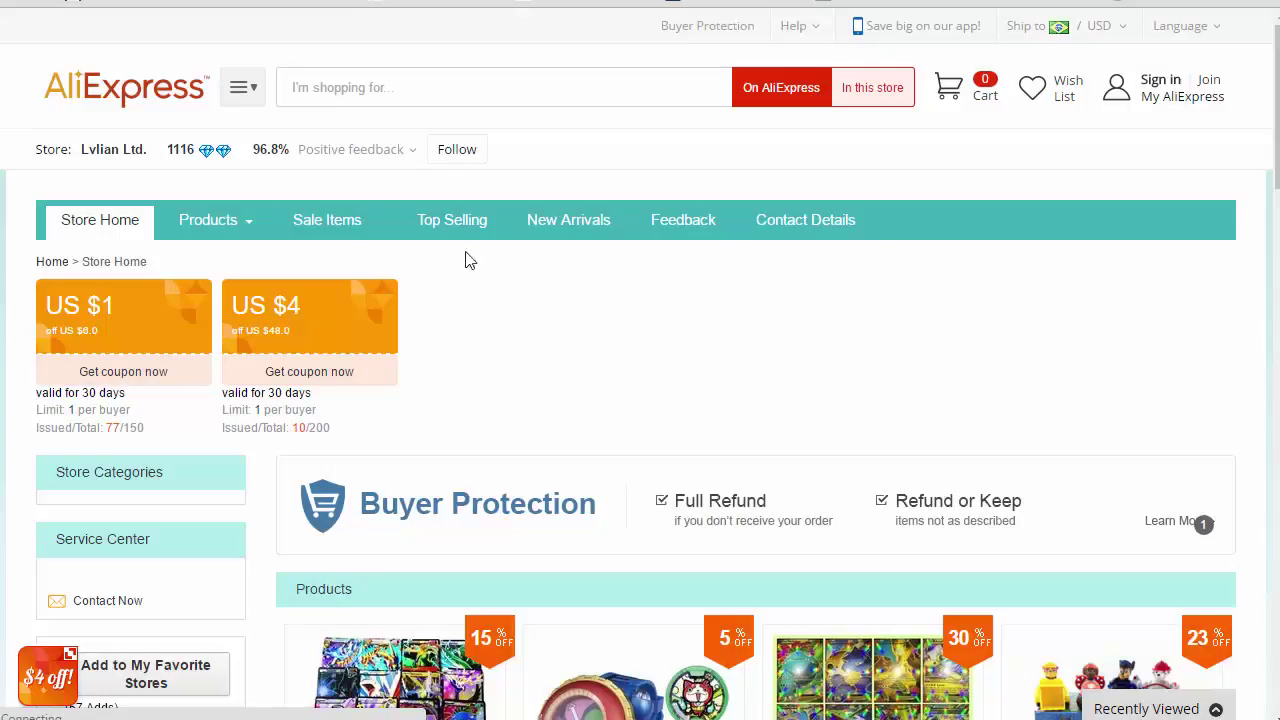
mouse_move(218, 158)
mouse_move(288, 146)
left_click_drag(291, 148, 258, 145)
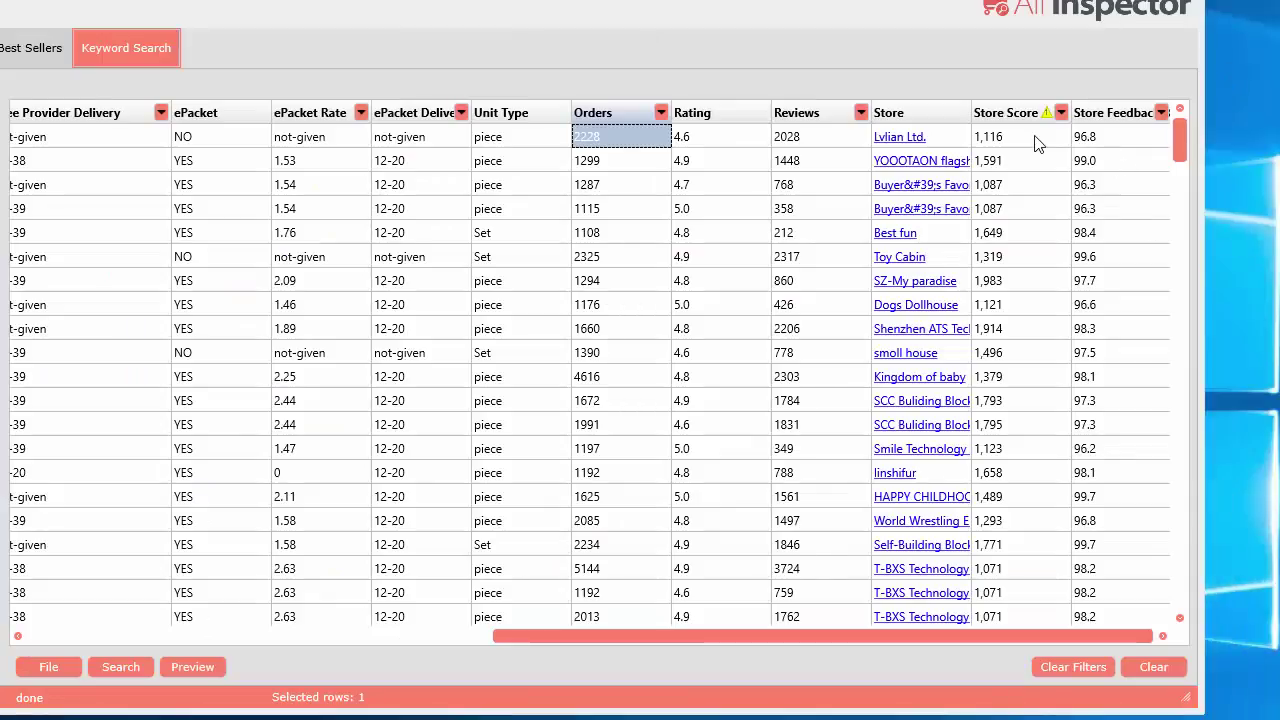
left_click(995, 138)
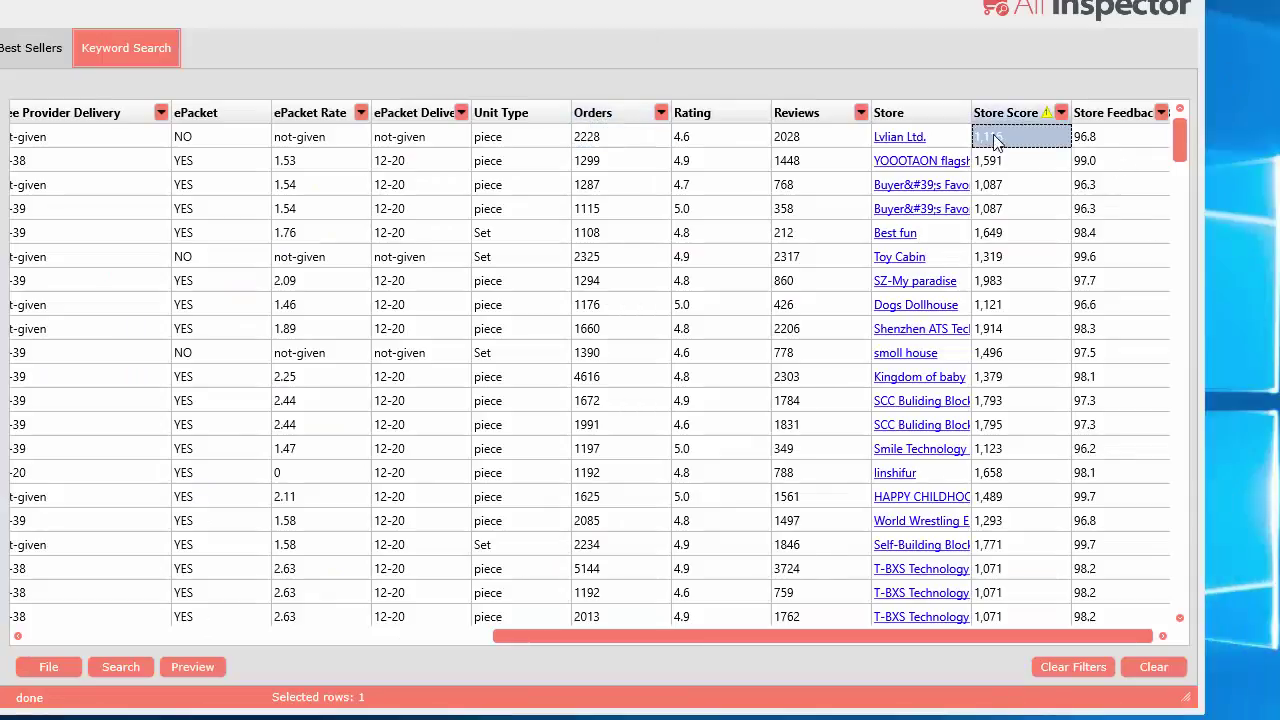
left_click(1103, 145)
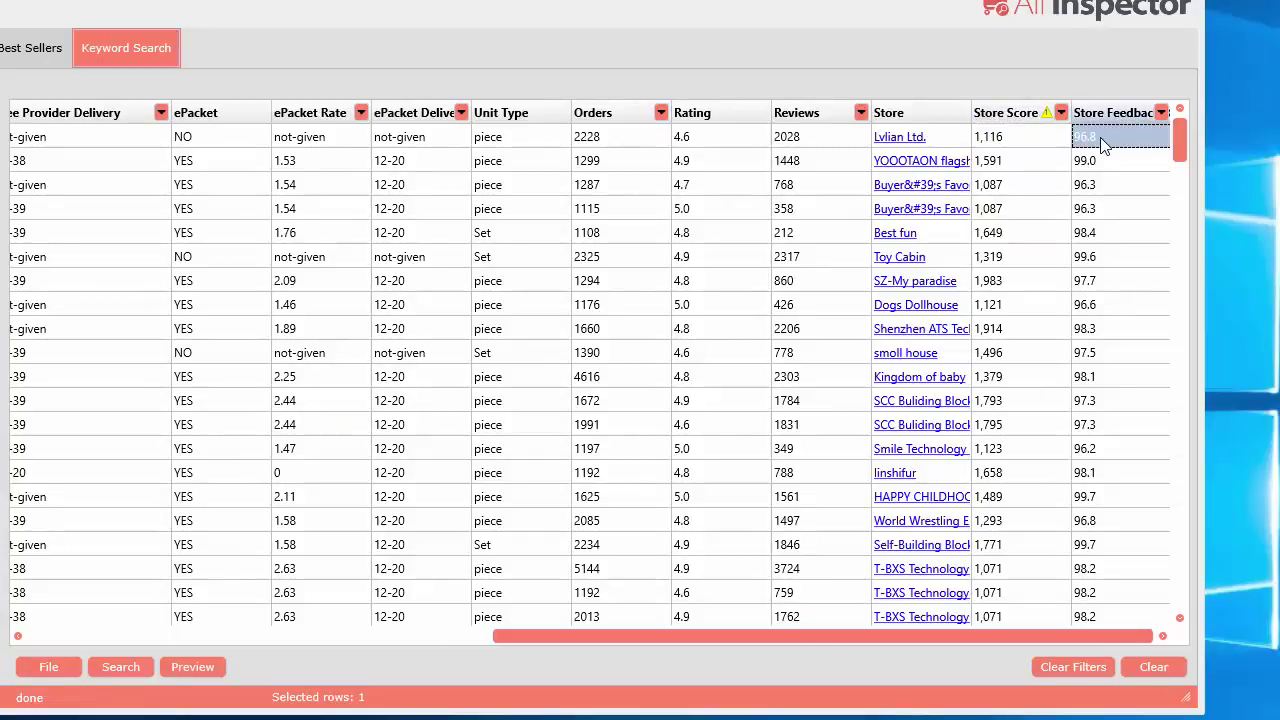
scroll(1022, 290, "left", 1)
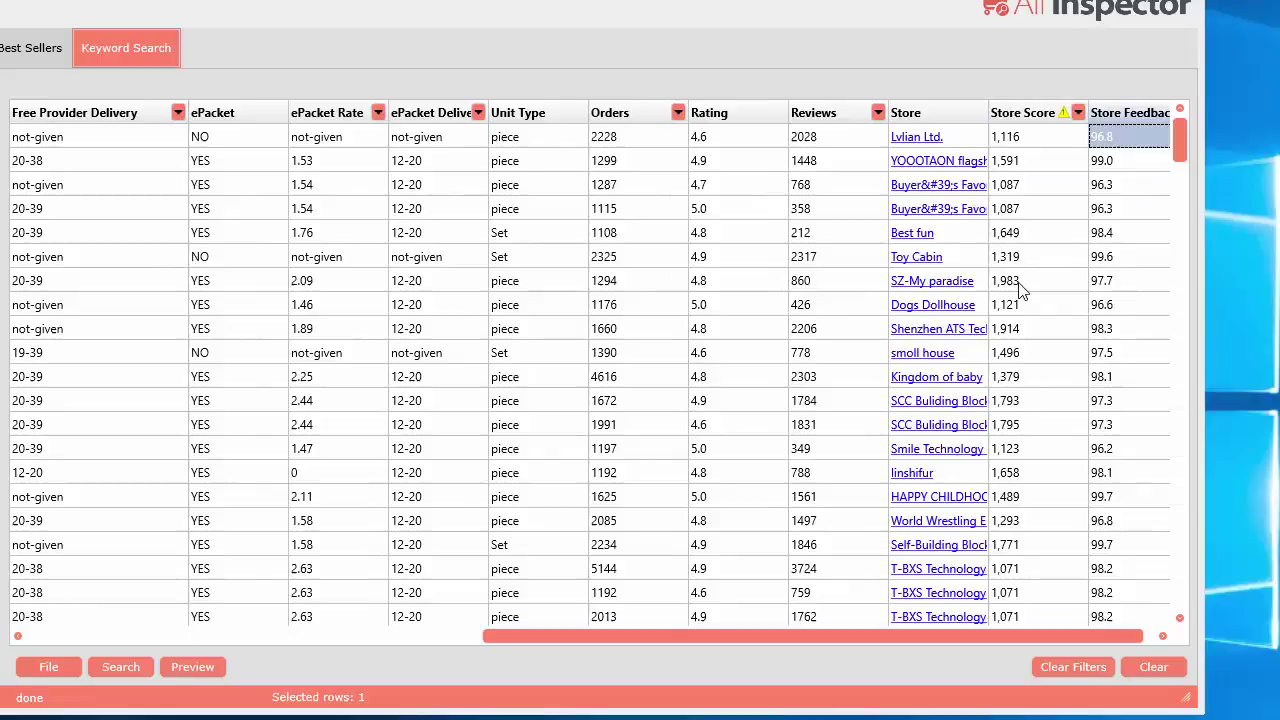
left_click(1024, 120)
left_click(1024, 120)
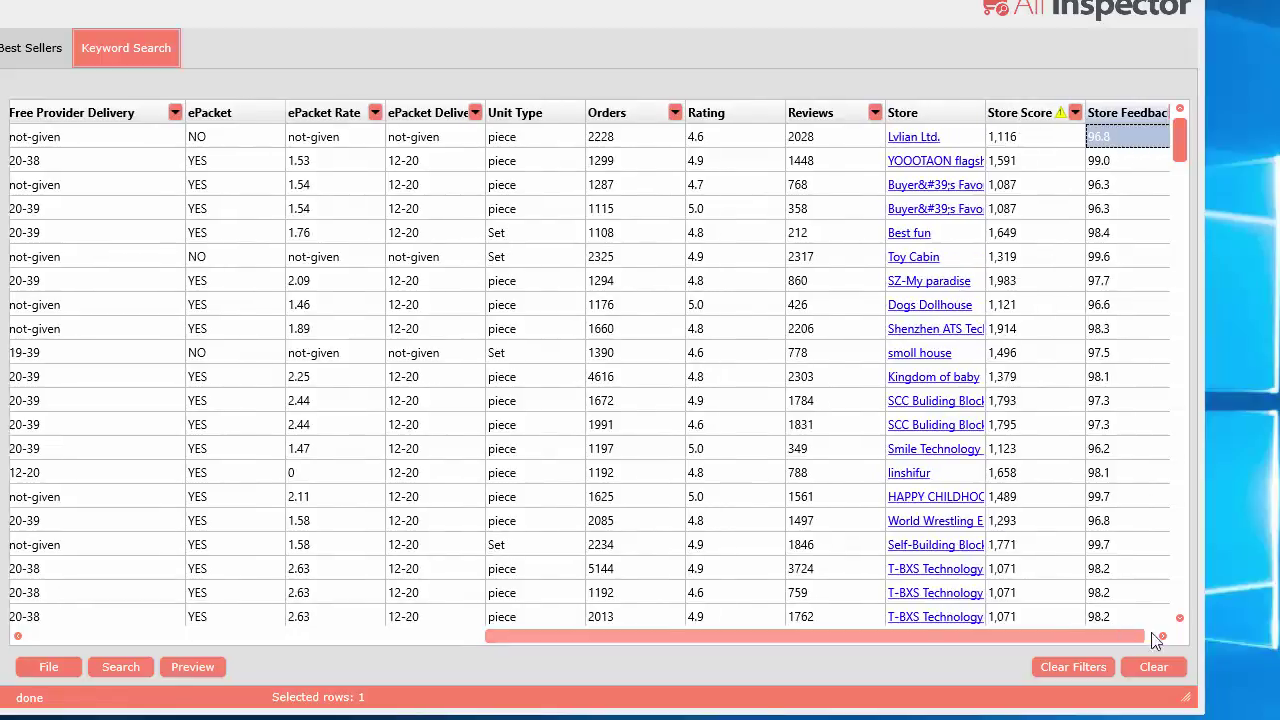
scroll(1065, 118, "right", 1)
left_click(1062, 114)
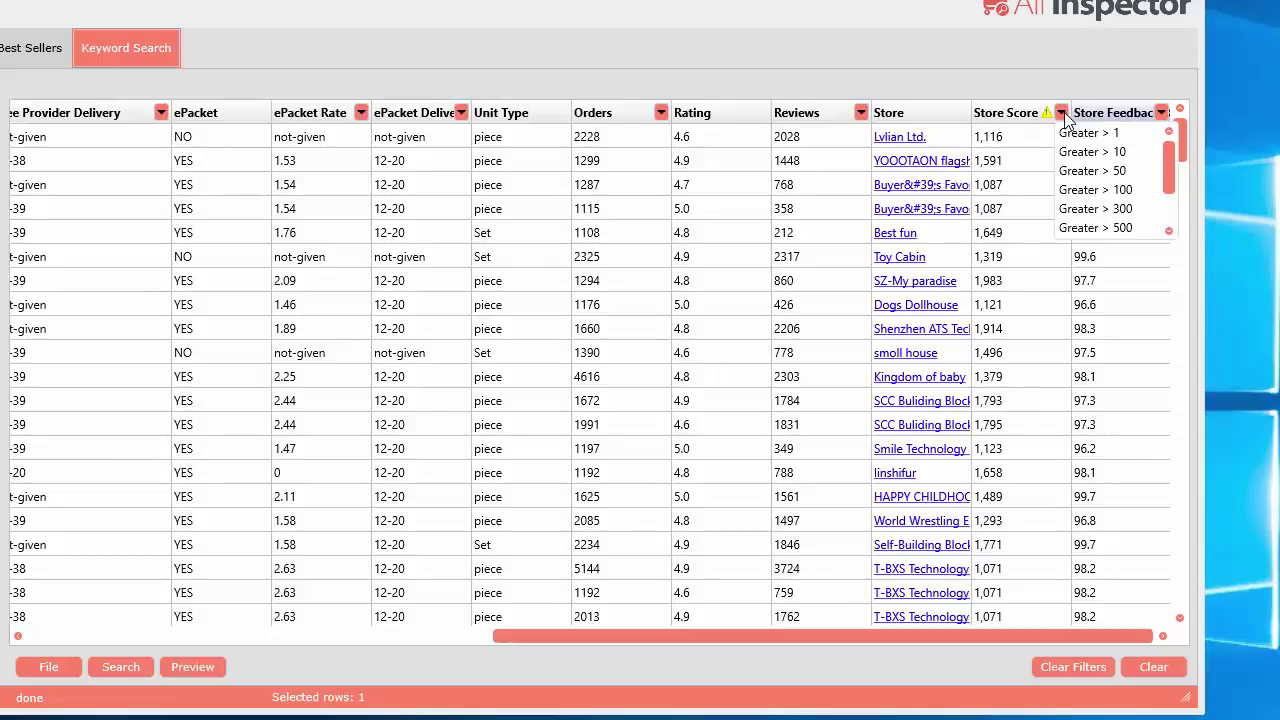
left_click(1097, 208)
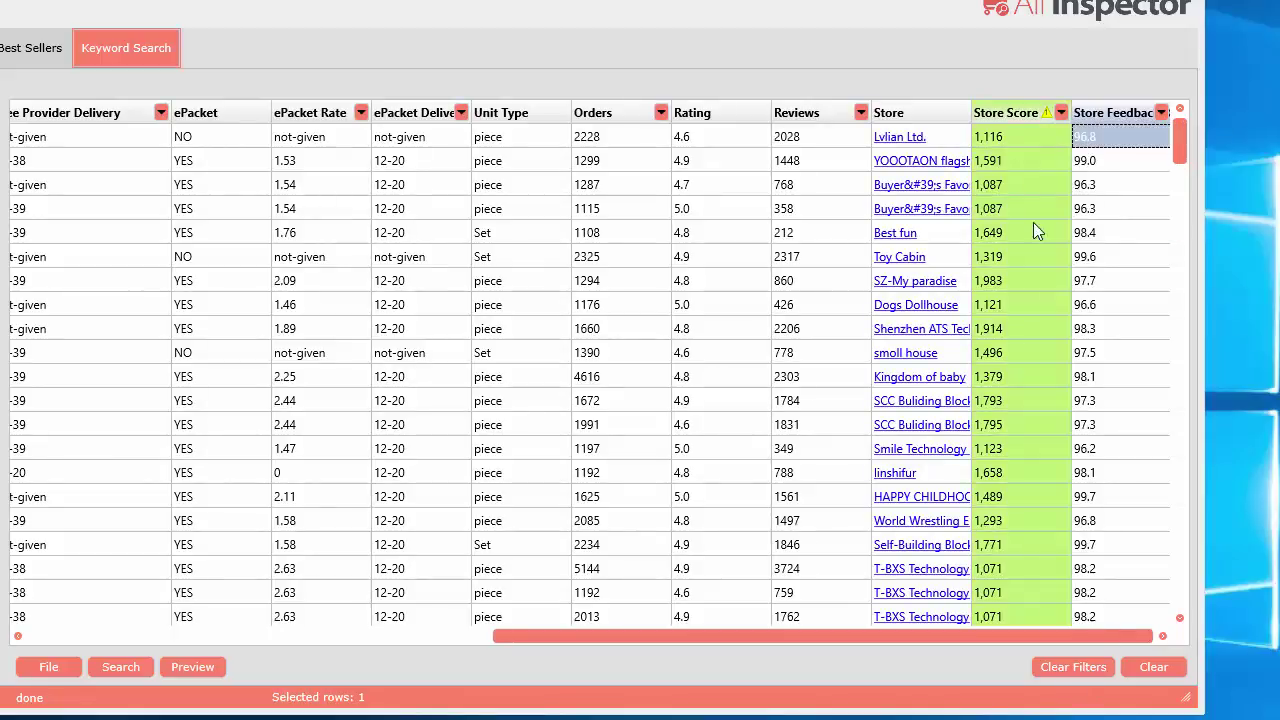
left_click(1061, 668)
right_click(763, 247)
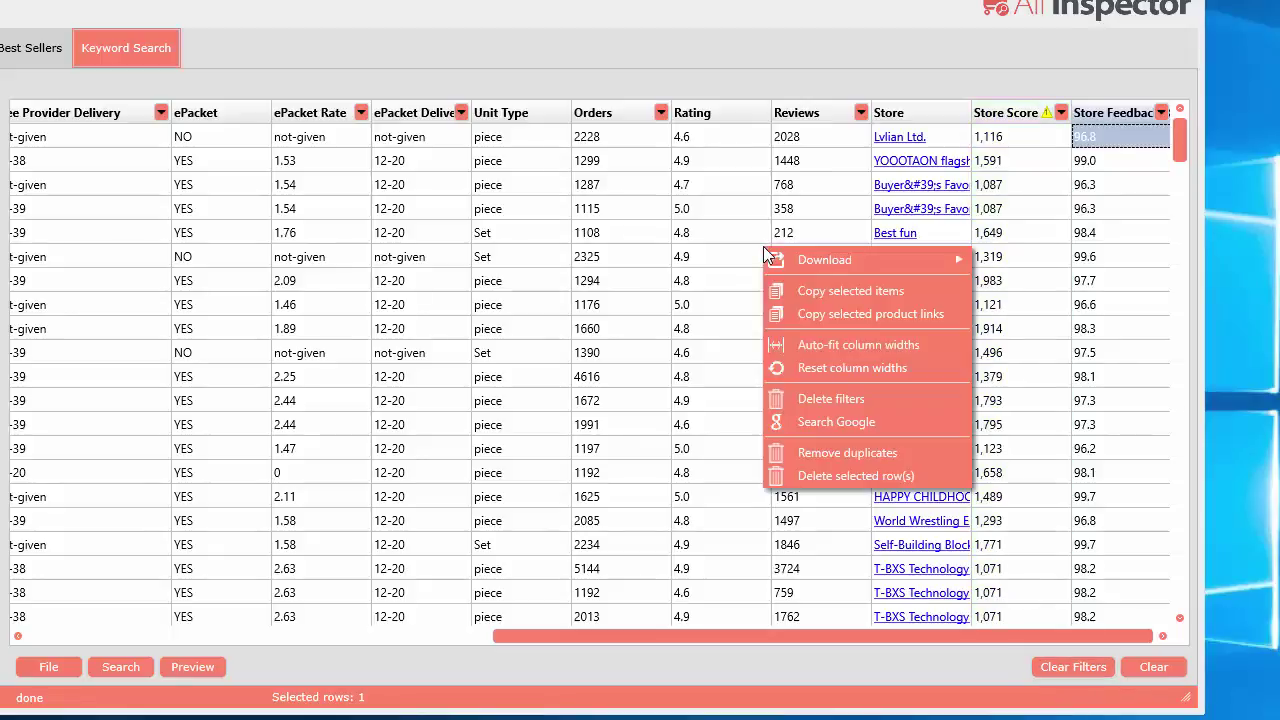
left_click(825, 399)
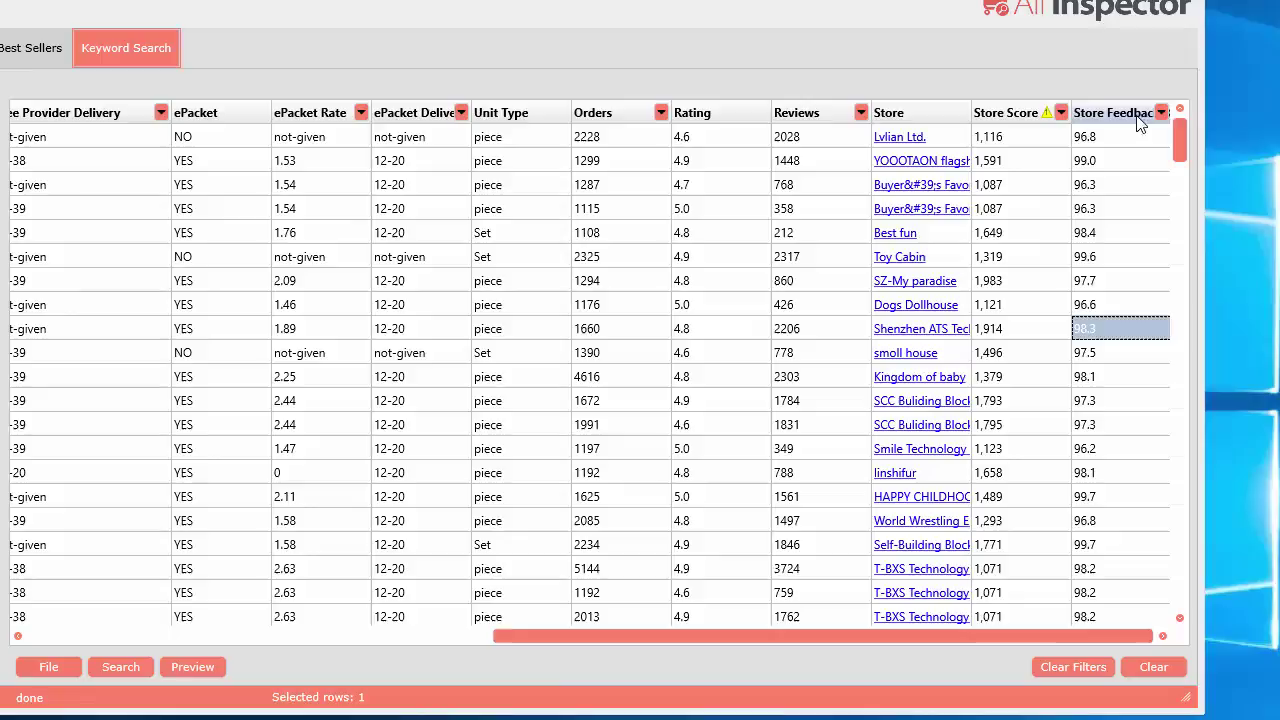
left_click(1161, 113)
left_click(1188, 172)
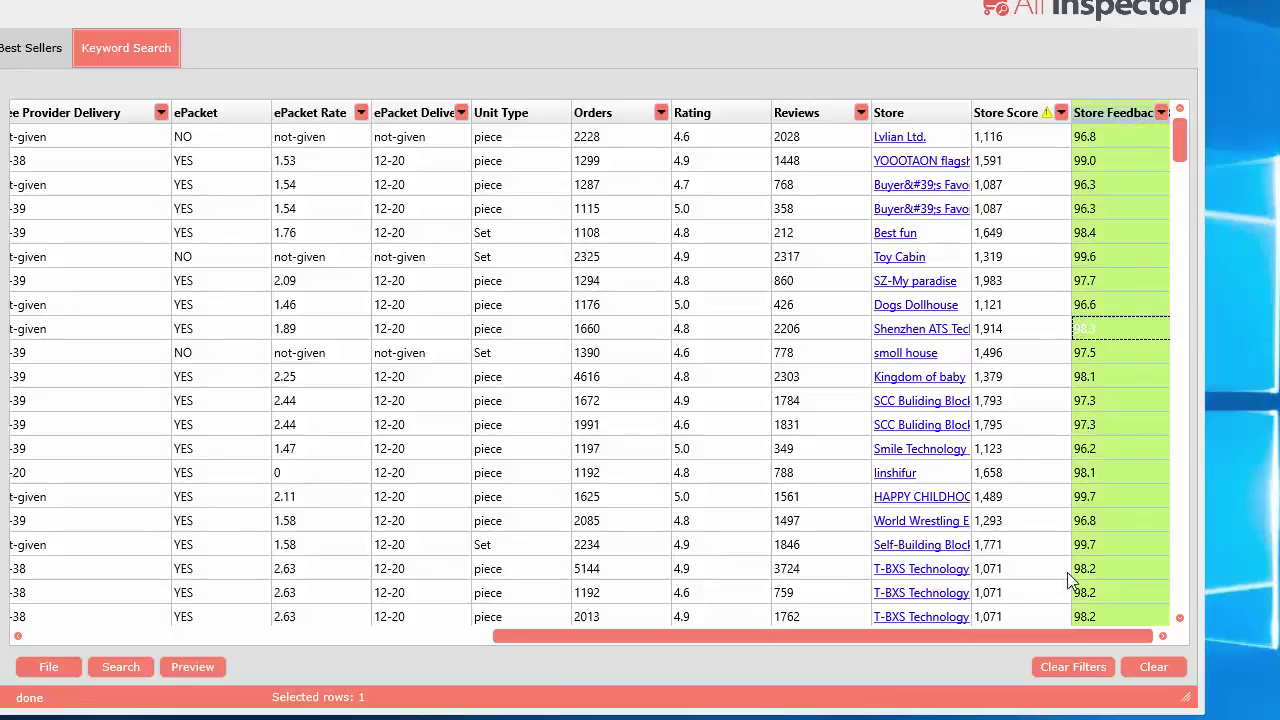
left_click(1073, 670)
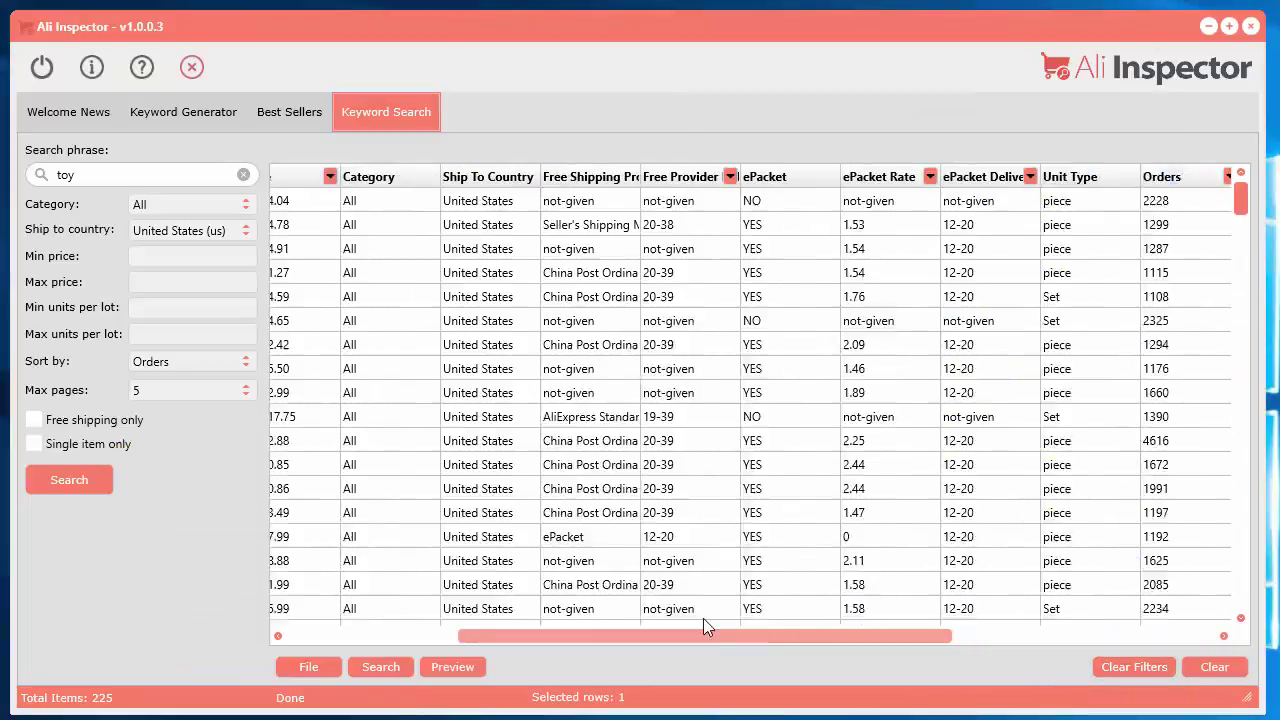
left_click_drag(703, 634, 480, 634)
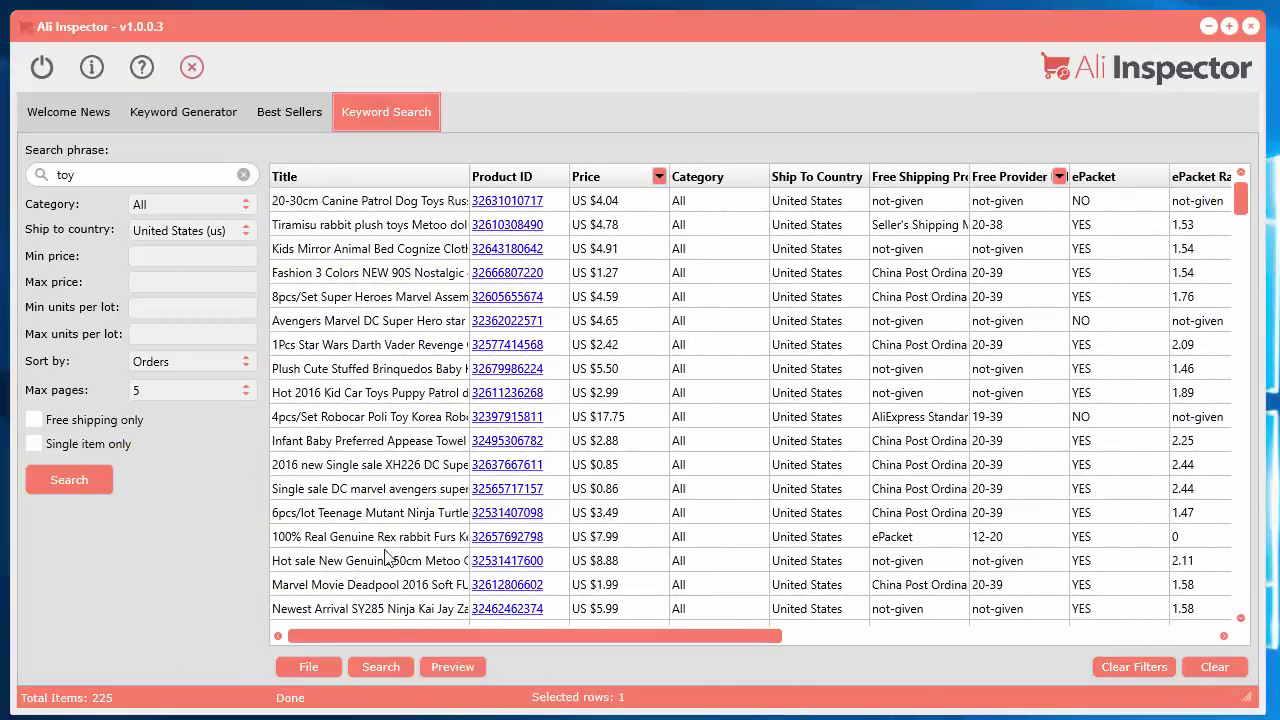
Search within results for 'new' across the chosen text columns, leaving 68 of 225 products
left_click(380, 666)
left_click(510, 627)
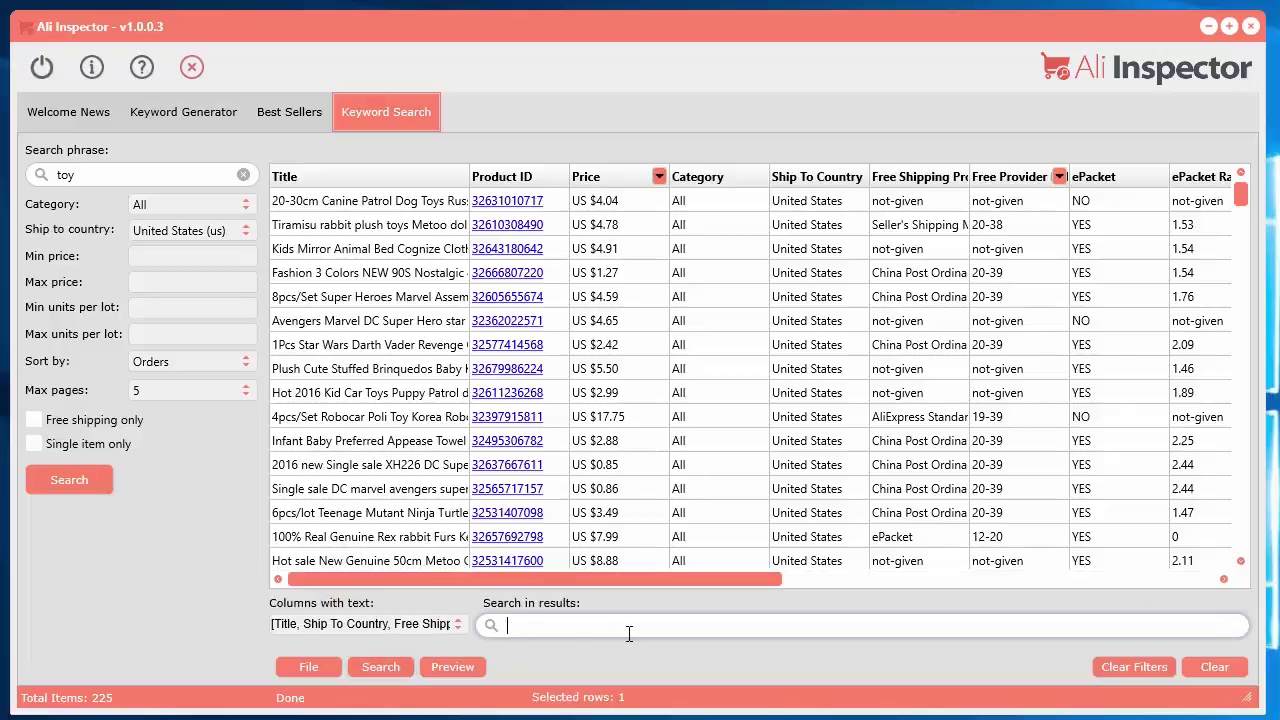
left_click(448, 625)
left_click(527, 527)
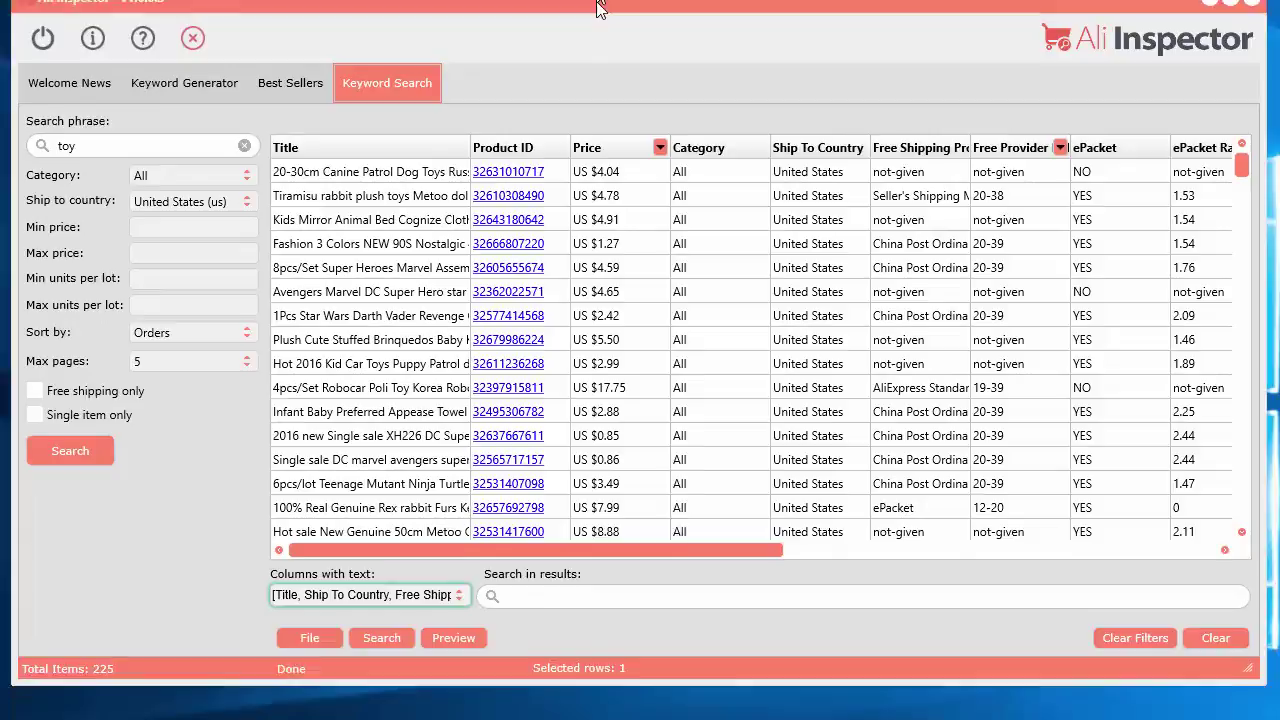
left_click(450, 516)
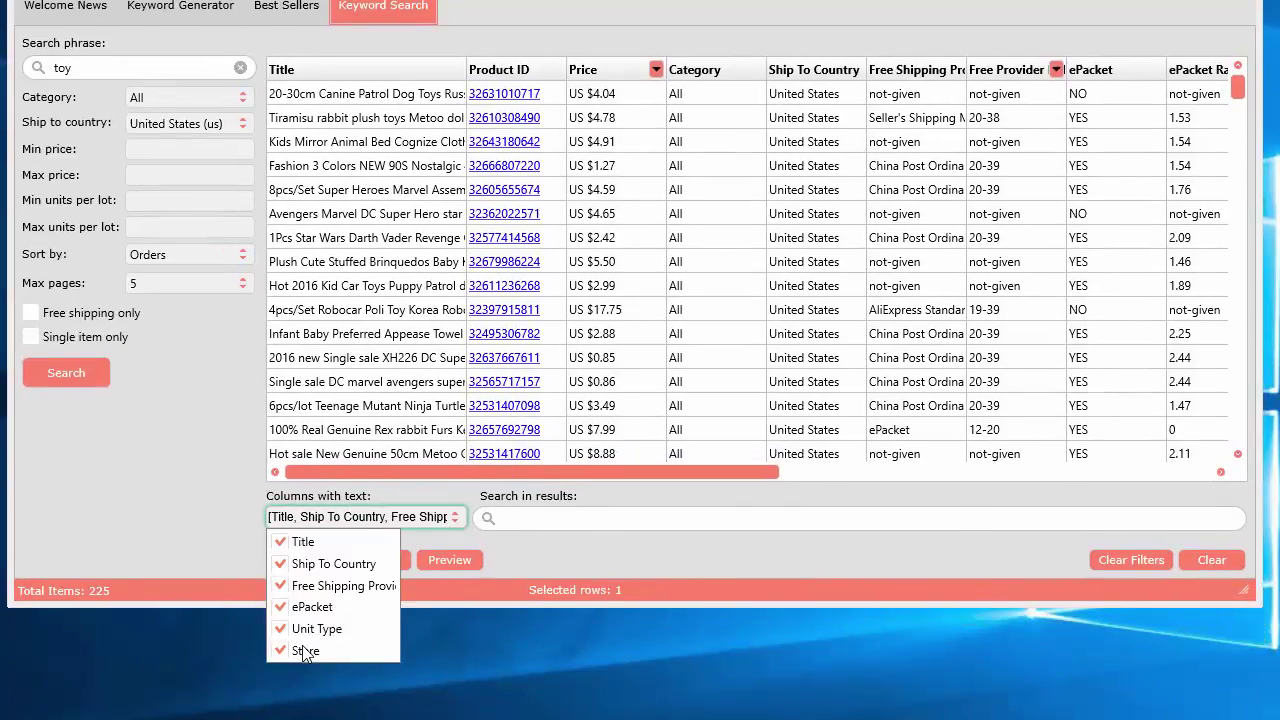
left_click(536, 517)
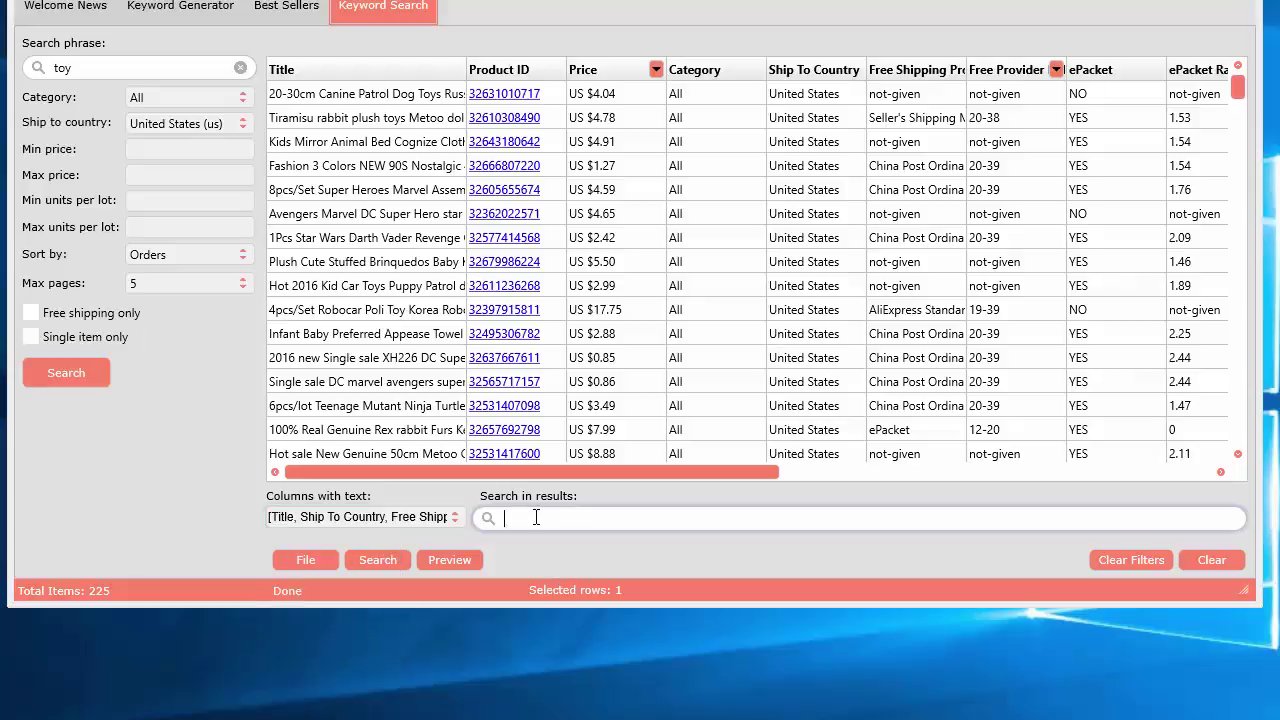
type("new")
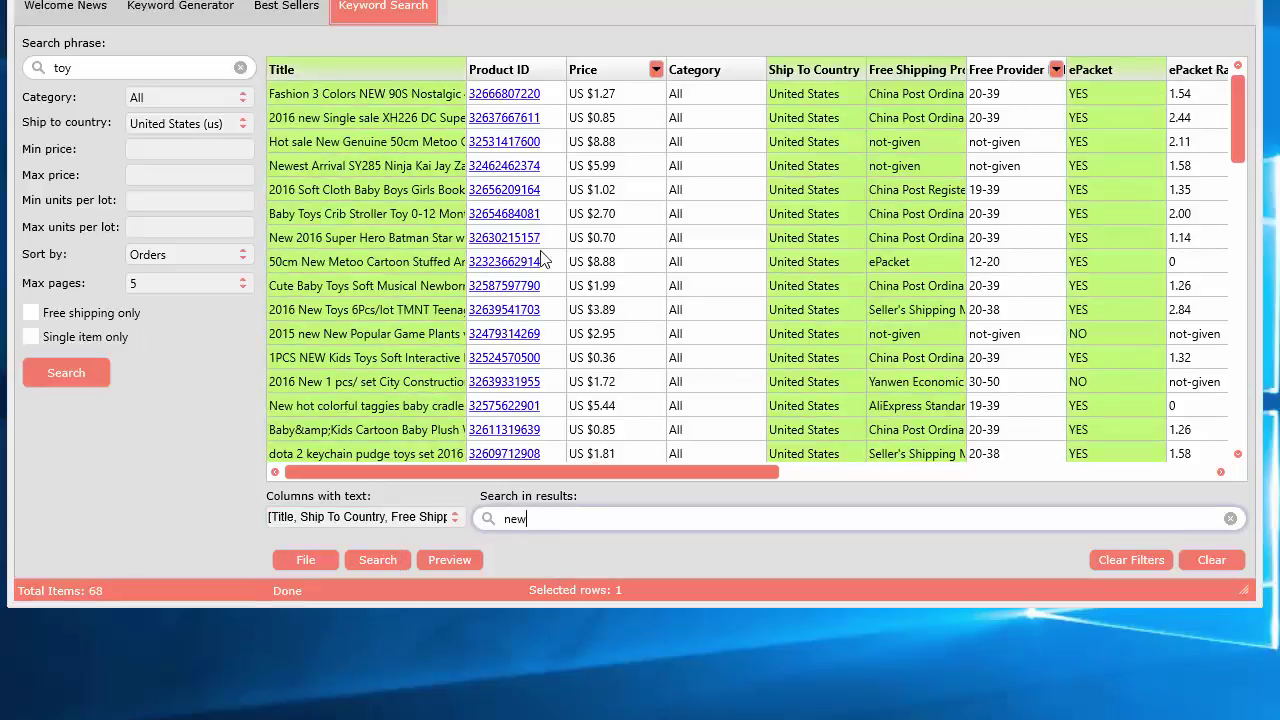
left_click_drag(608, 477, 548, 488)
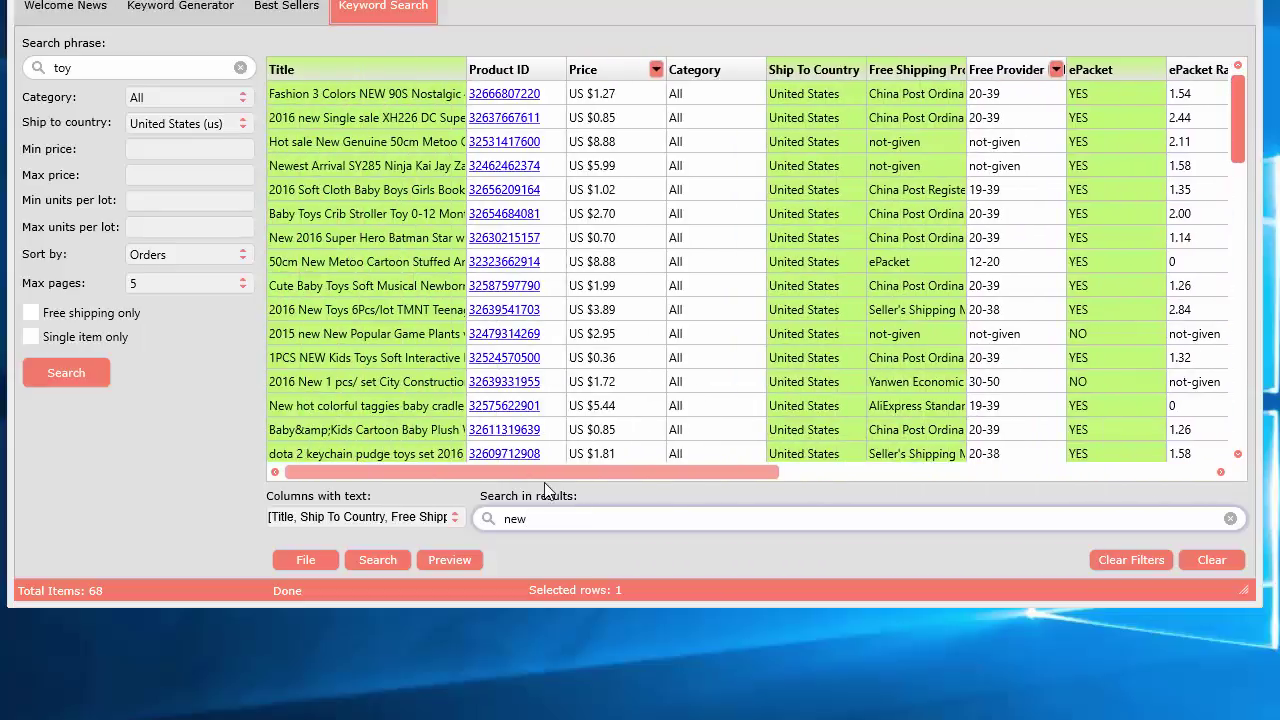
Exclude Store, Unit Type, ePacket, Free Shipping Provider and Ship To Country, then re-enter 'new' for 65 matches
left_click(455, 517)
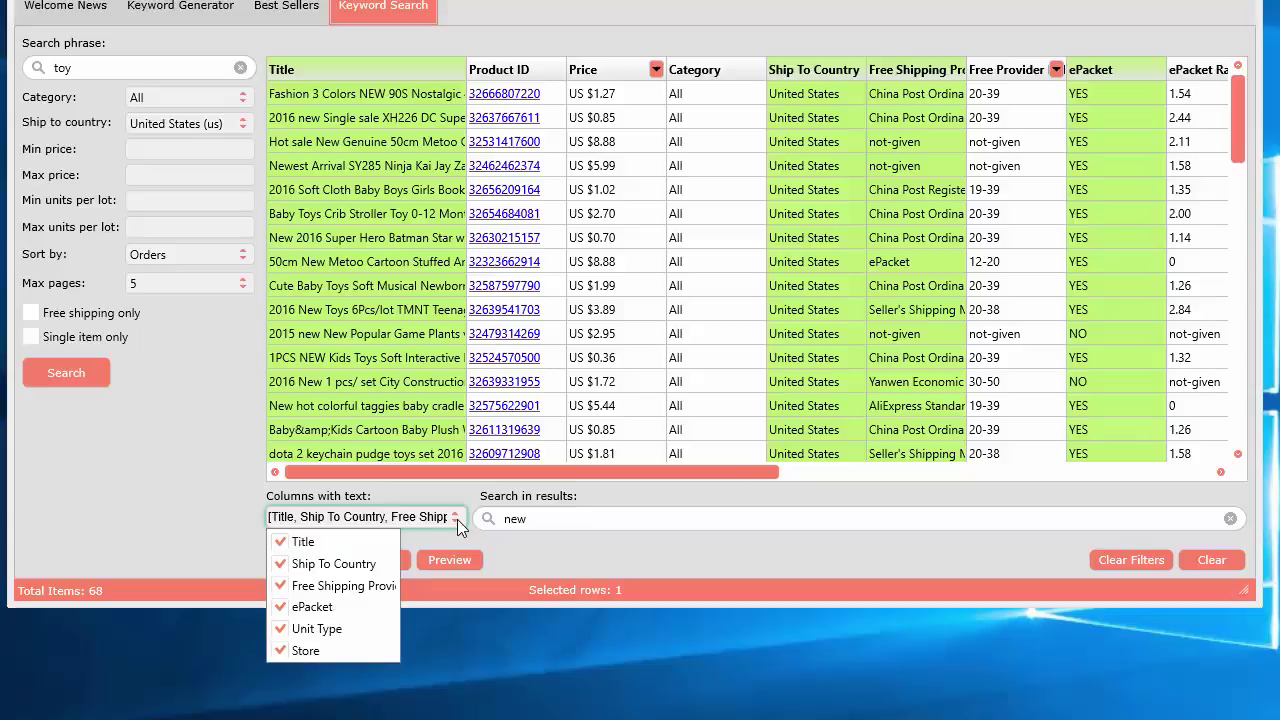
left_click(281, 651)
left_click(281, 629)
left_click(281, 607)
left_click(282, 586)
left_click(281, 566)
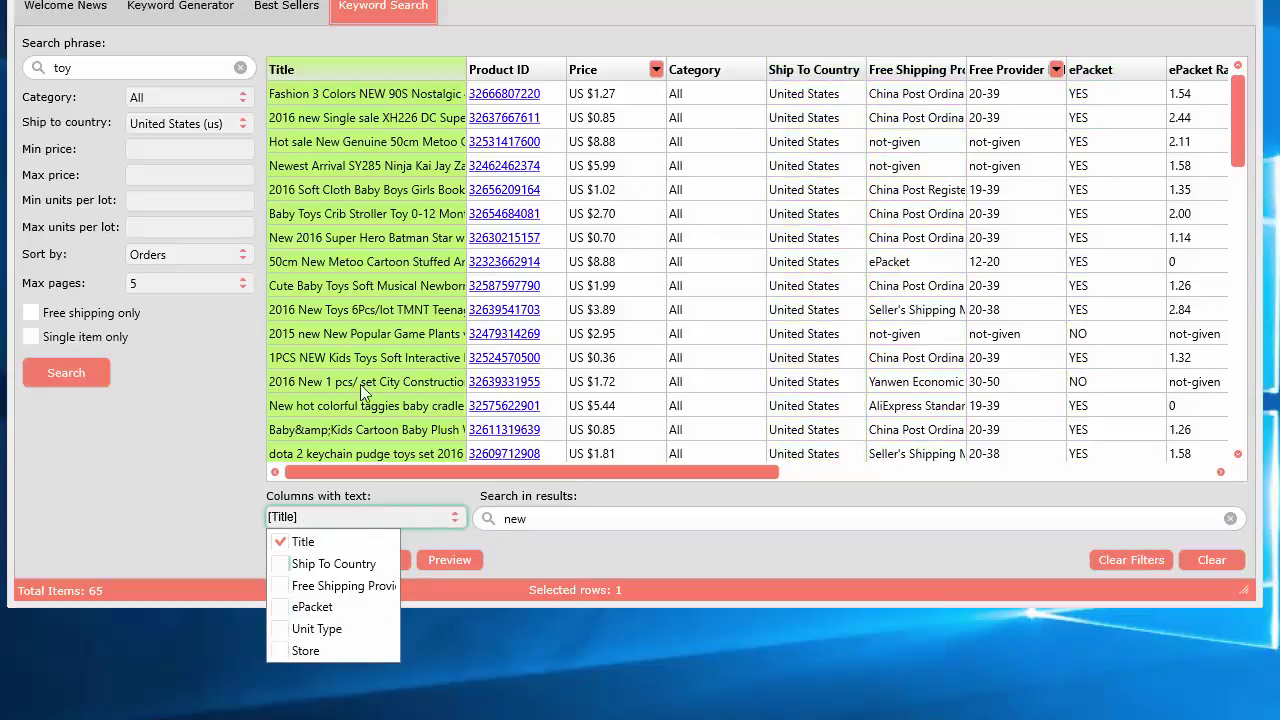
left_click(600, 518)
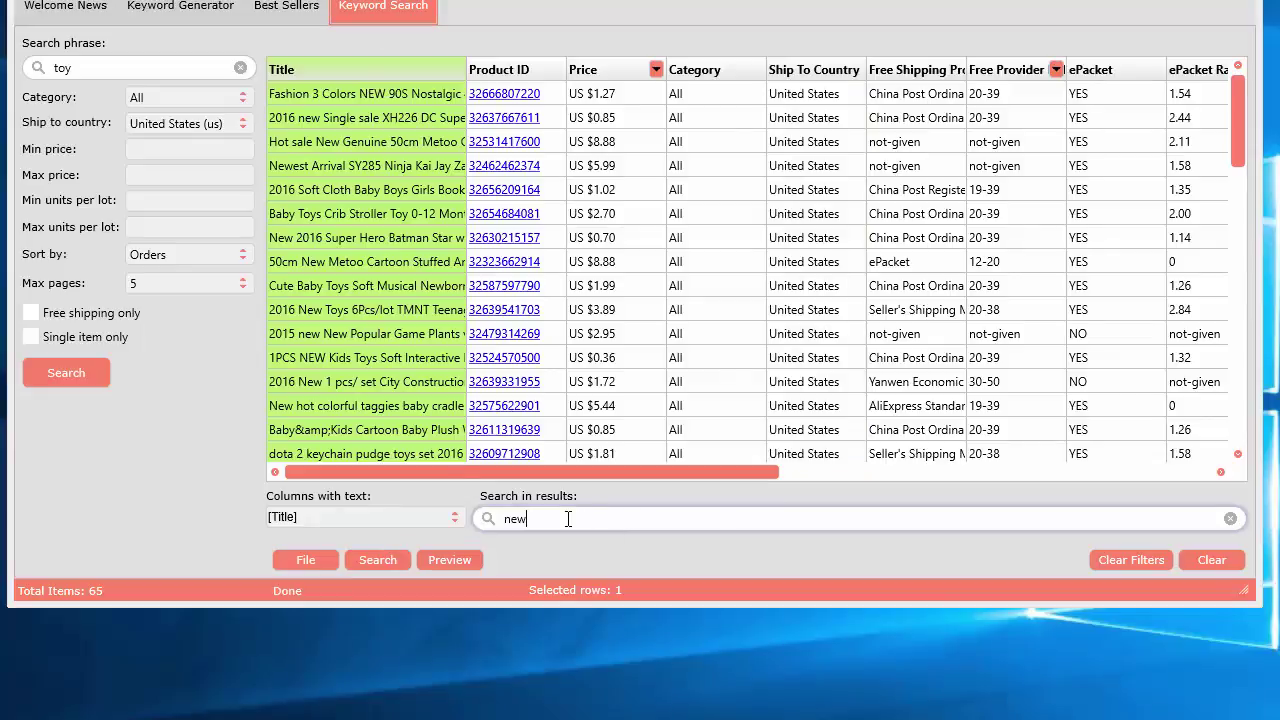
key("BackSpace")
key("BackSpace")
key("BackSpace")
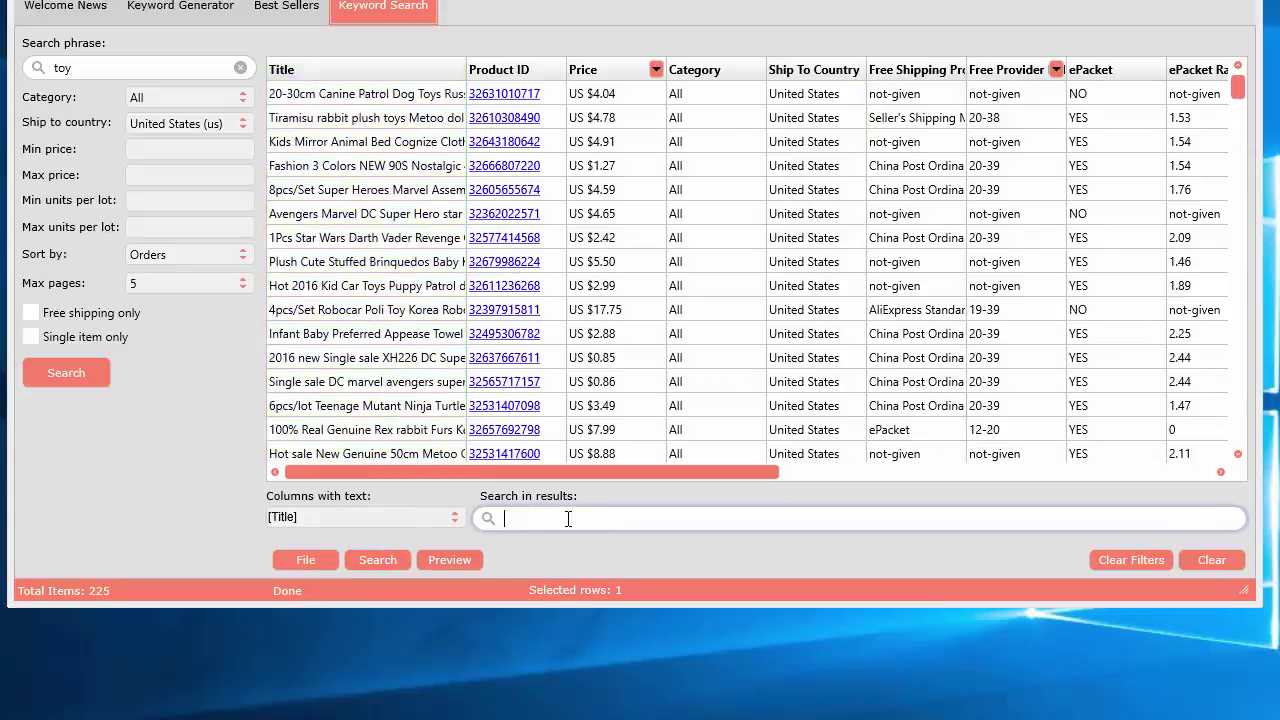
type("new")
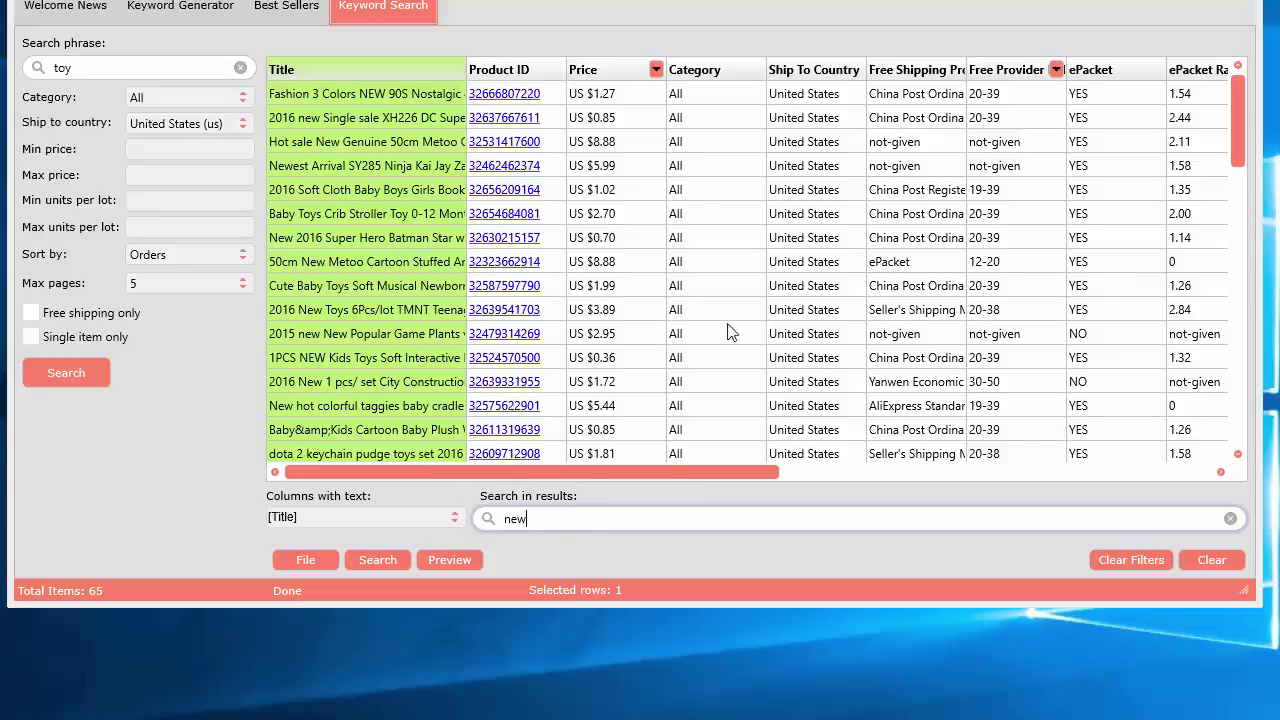
Apply a maximum price filter and sort the results by Rating, highest first
left_click(656, 70)
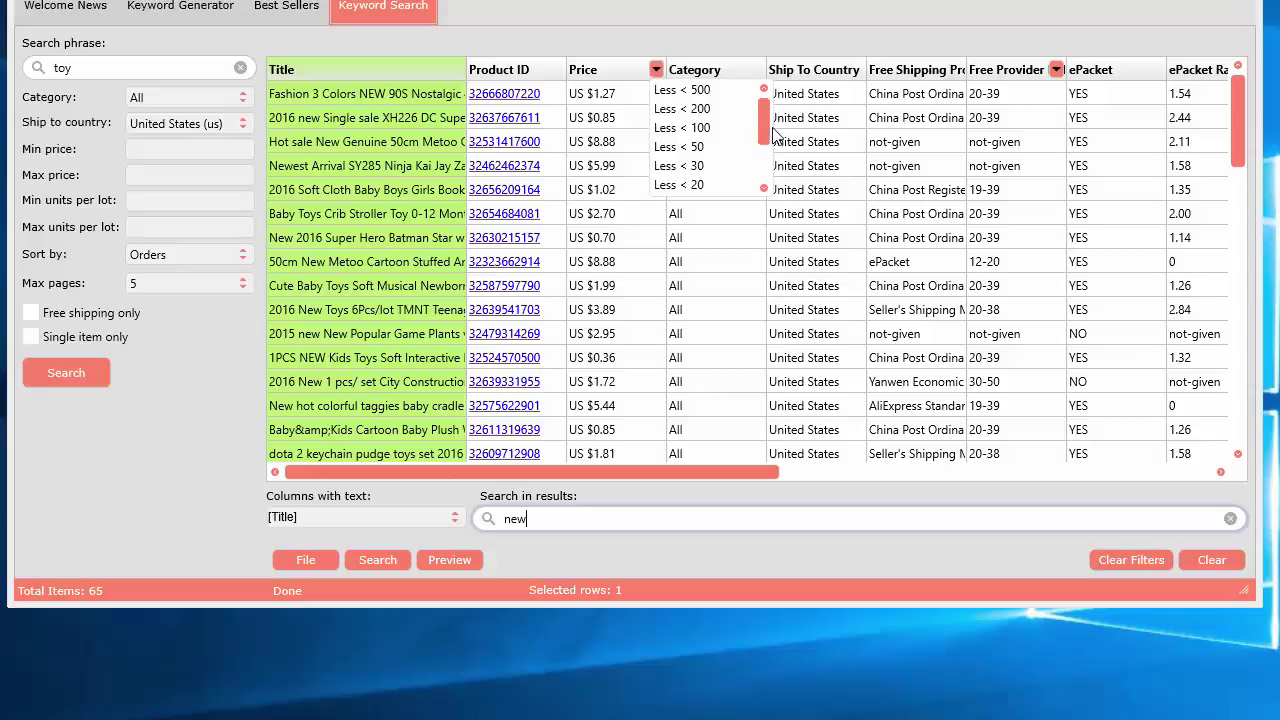
left_click_drag(772, 130, 724, 152)
left_click(703, 149)
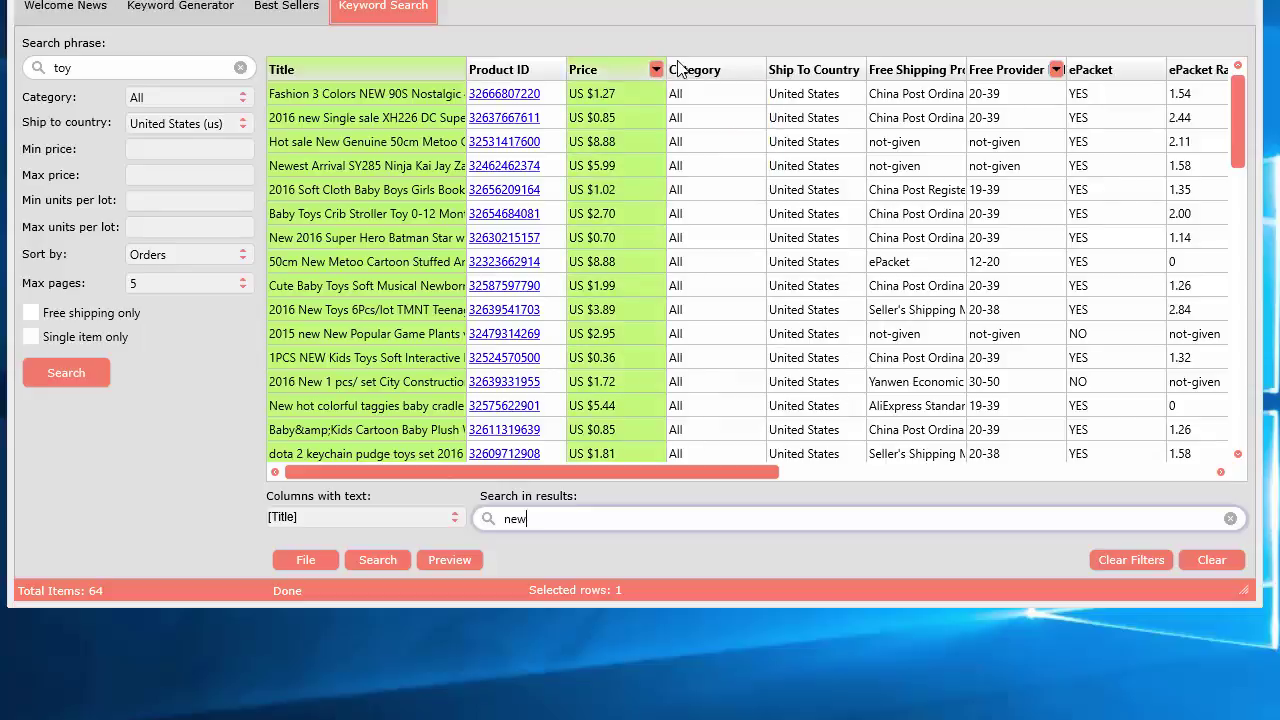
left_click_drag(737, 478, 1220, 487)
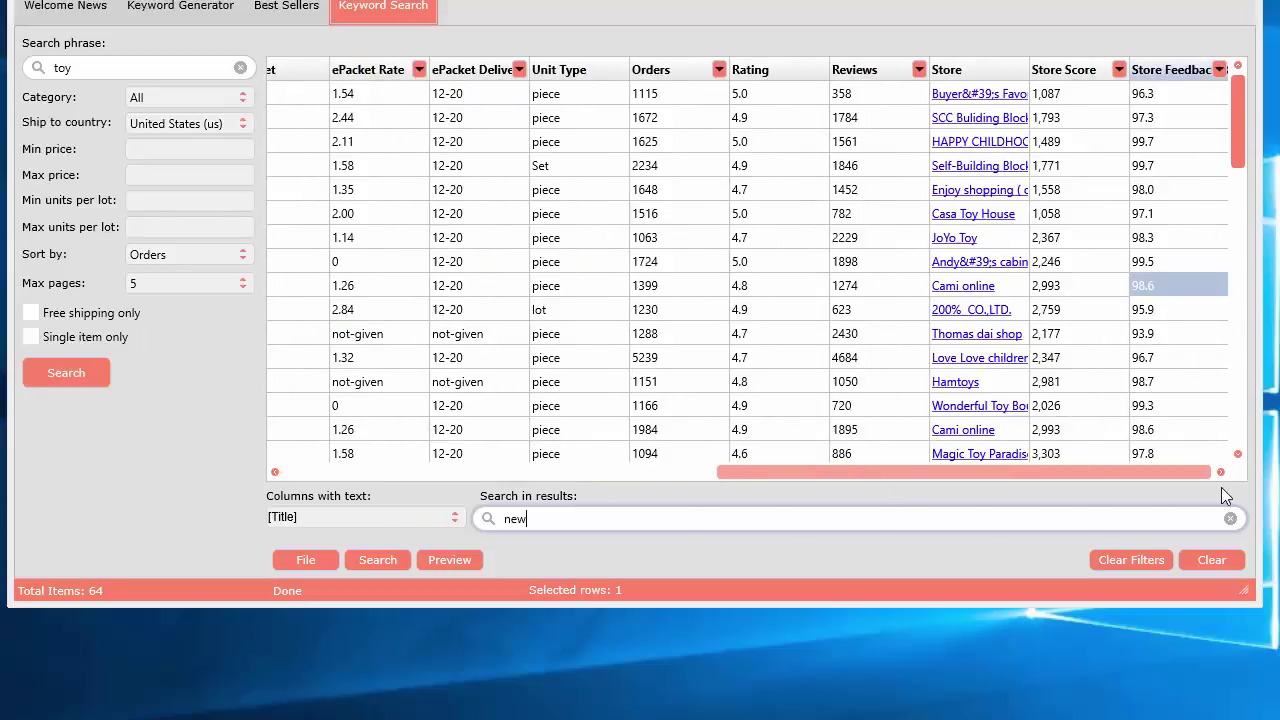
left_click(821, 74)
left_click(821, 74)
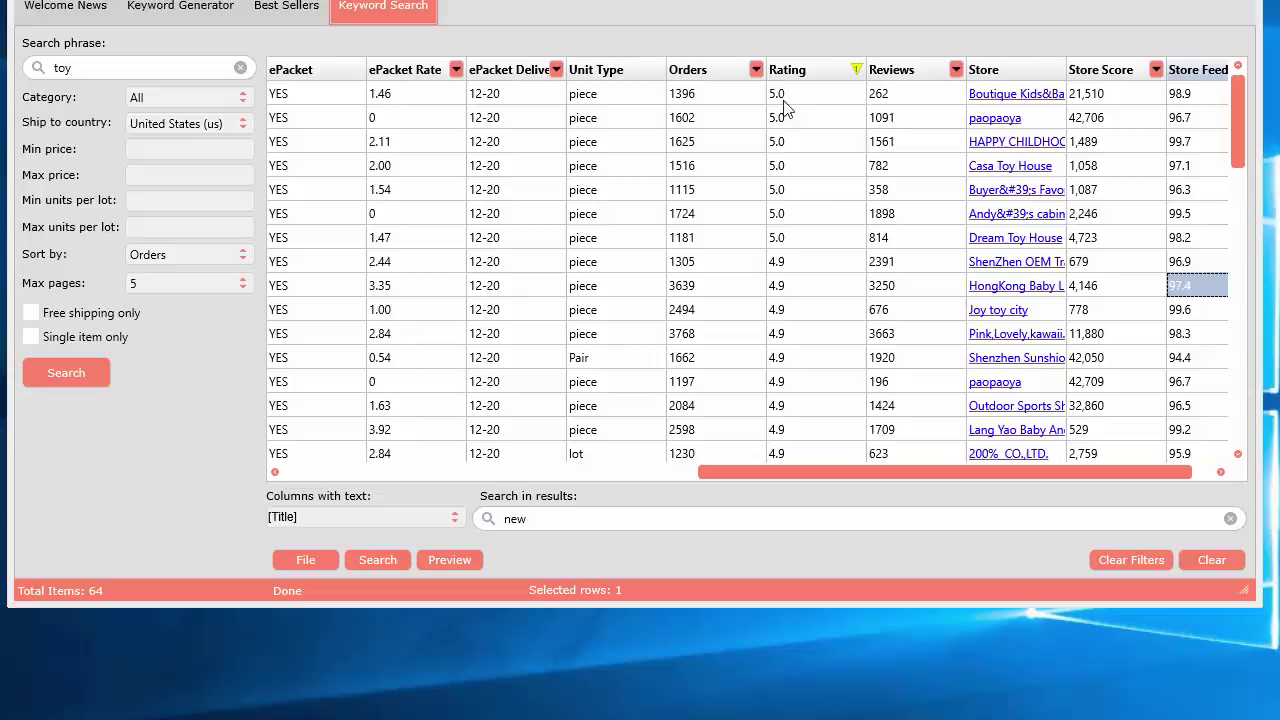
Keep only products with over 2000 orders and over 1000 reviews
left_click(756, 69)
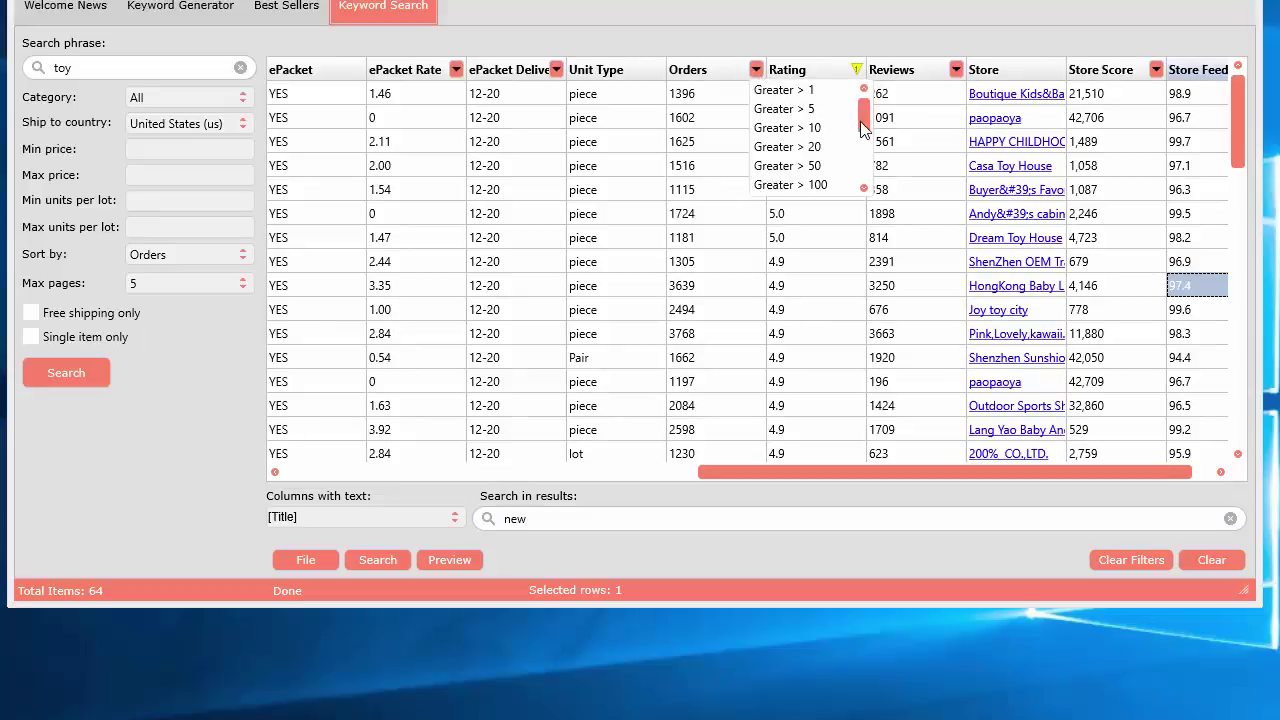
scroll(840, 150, "down", 3)
left_click(833, 158)
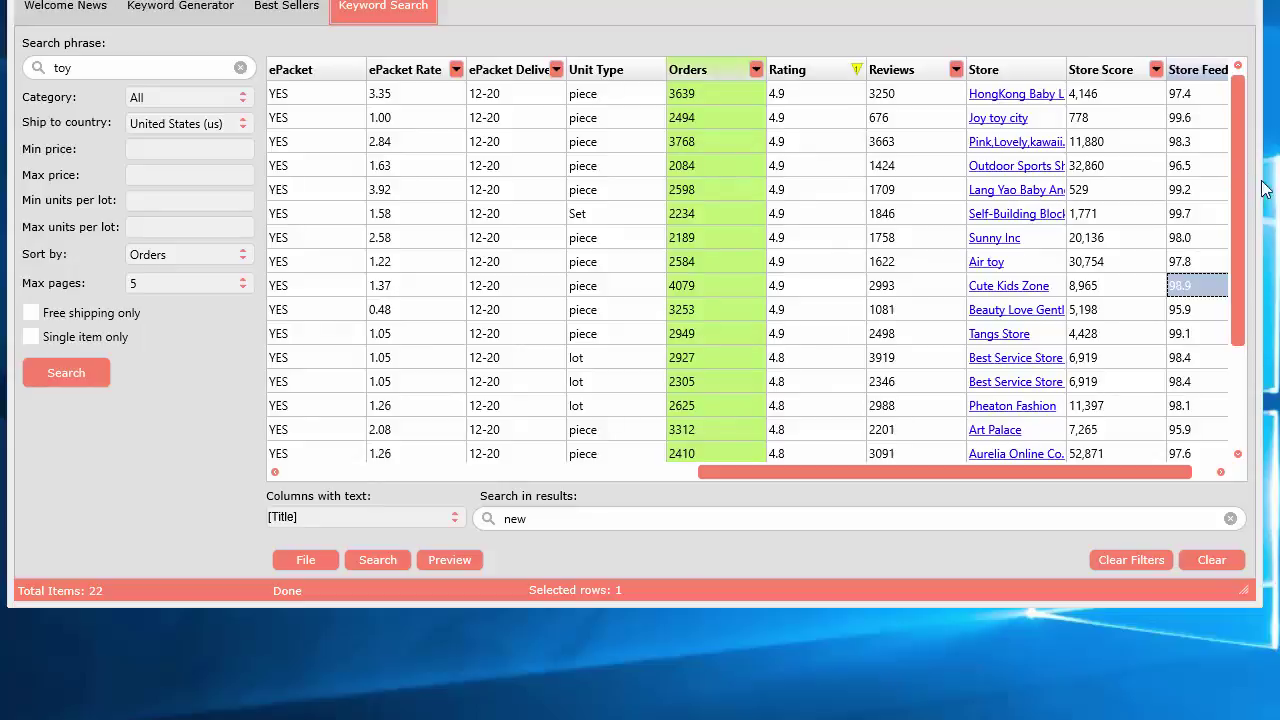
scroll(1249, 179, "down", 2)
scroll(1249, 179, "up", 2)
left_click(956, 69)
scroll(1030, 155, "down", 3)
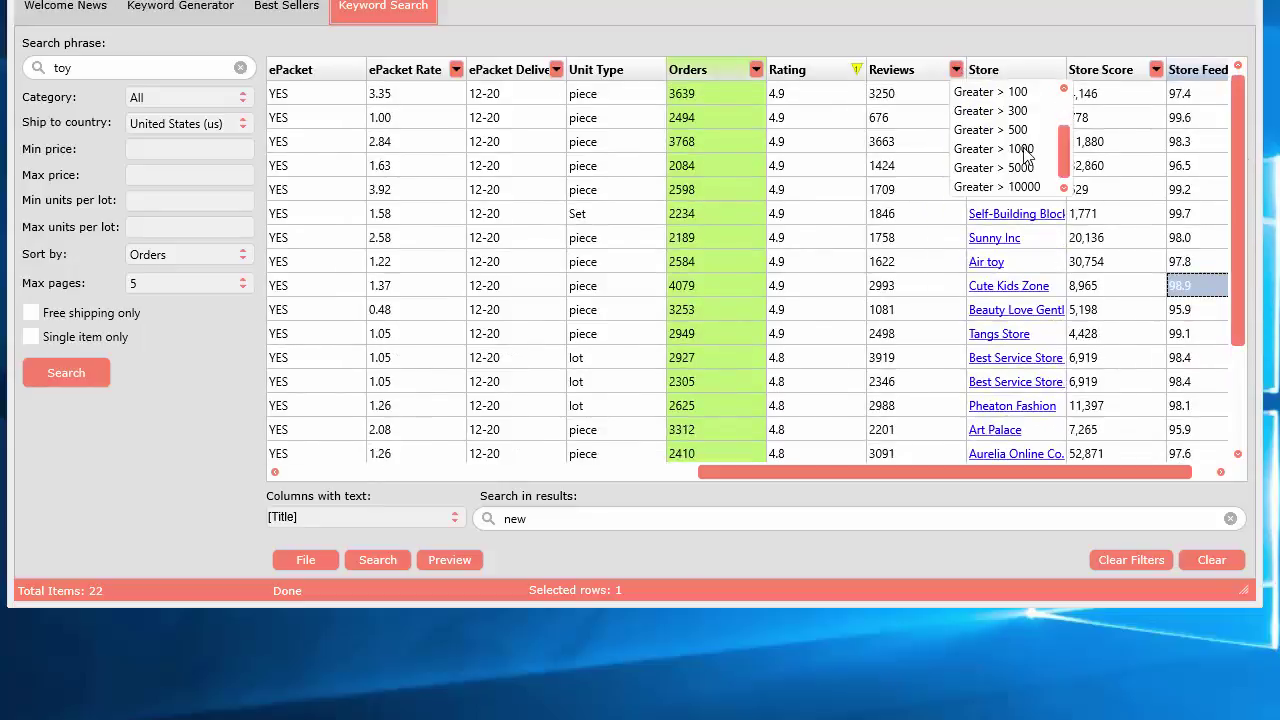
left_click(1021, 149)
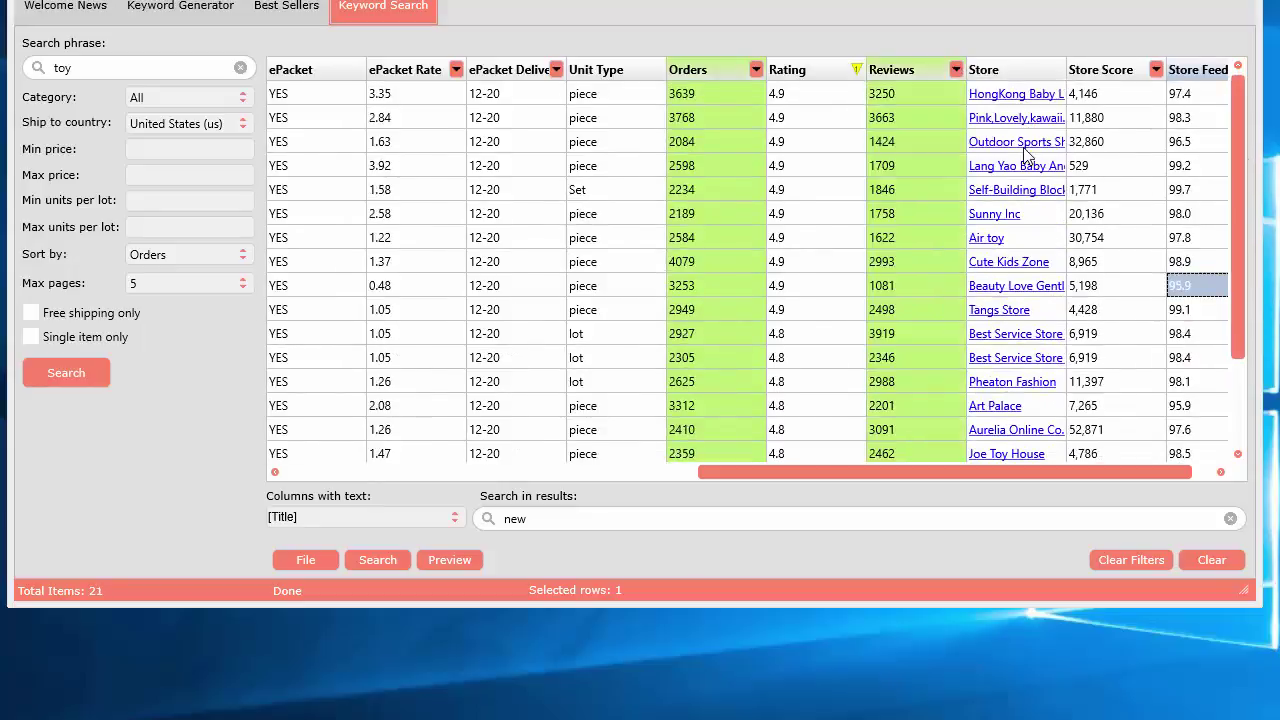
Keep only stores scoring over 5000 and sort by ePacket Rate, lowest first
left_click(1156, 69)
scroll(1222, 160, "down", 3)
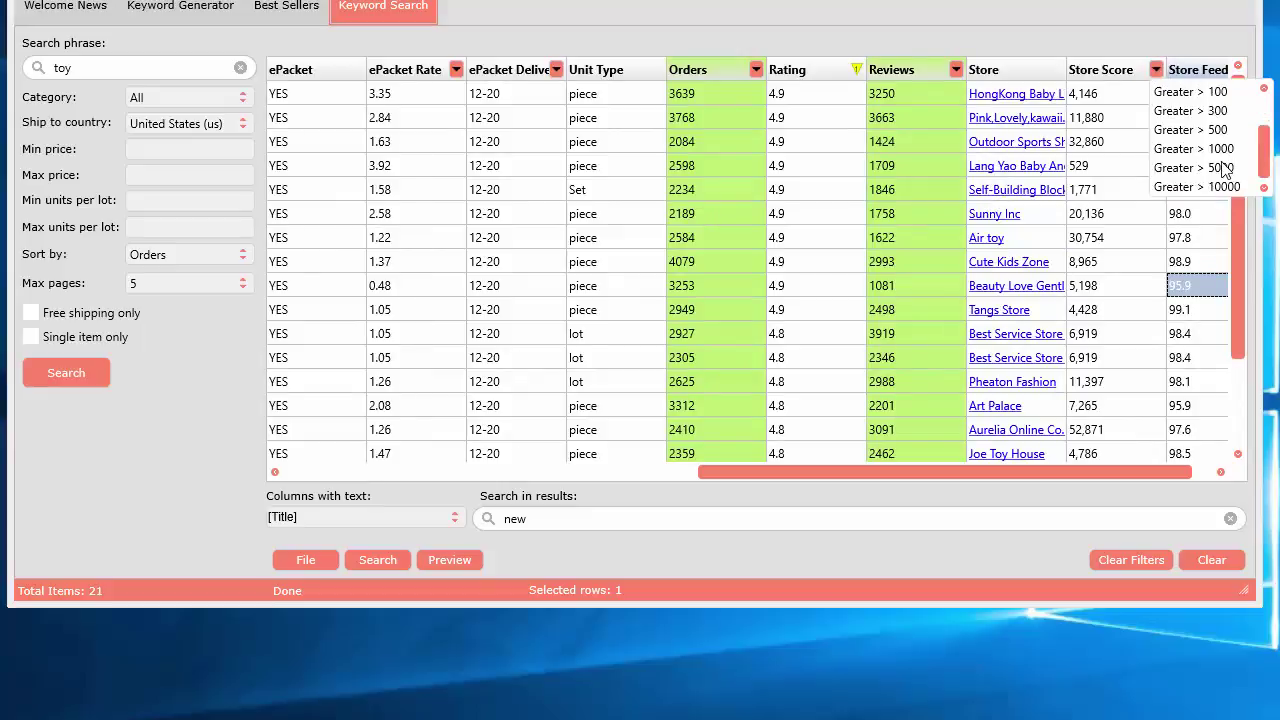
left_click(1222, 167)
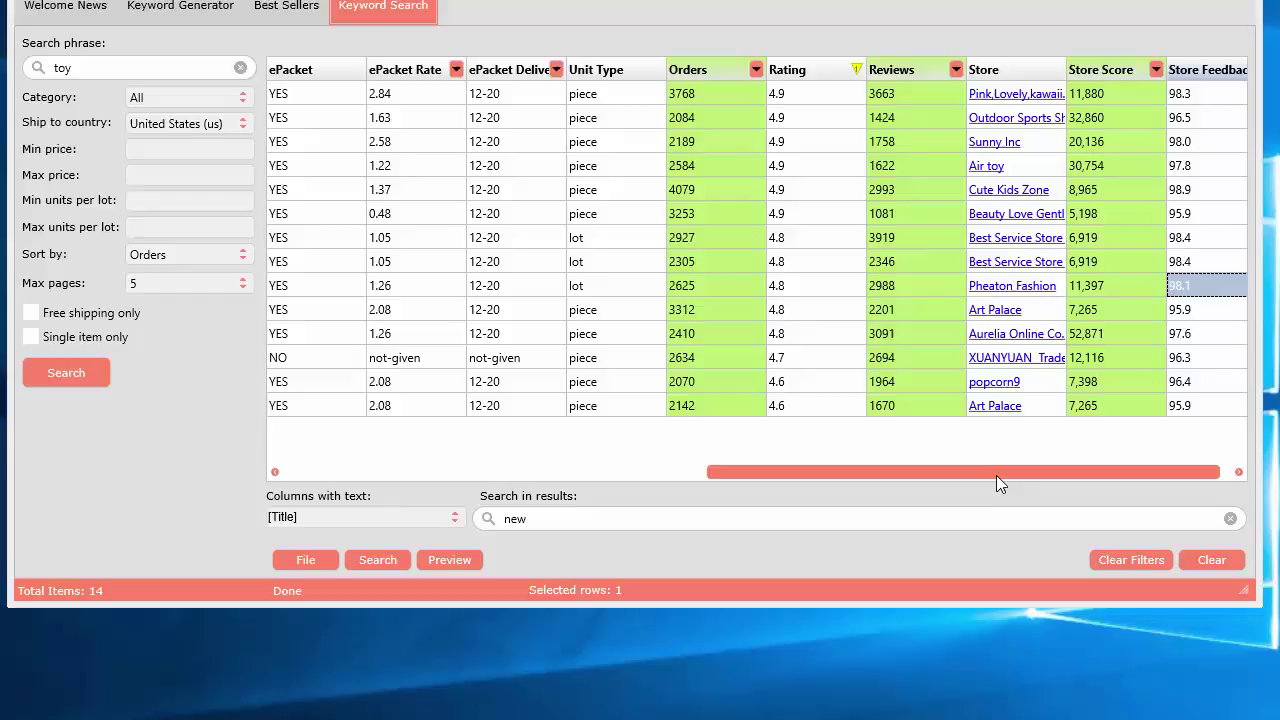
left_click_drag(996, 475, 705, 488)
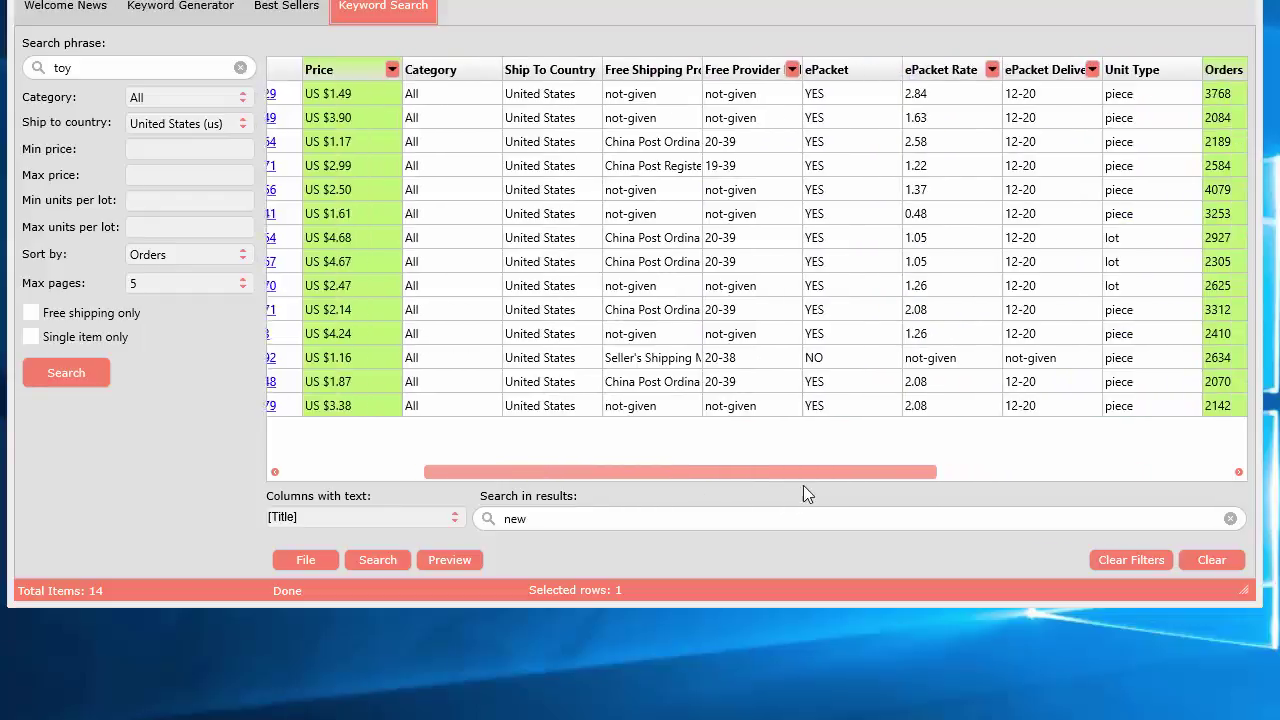
left_click_drag(804, 487, 808, 486)
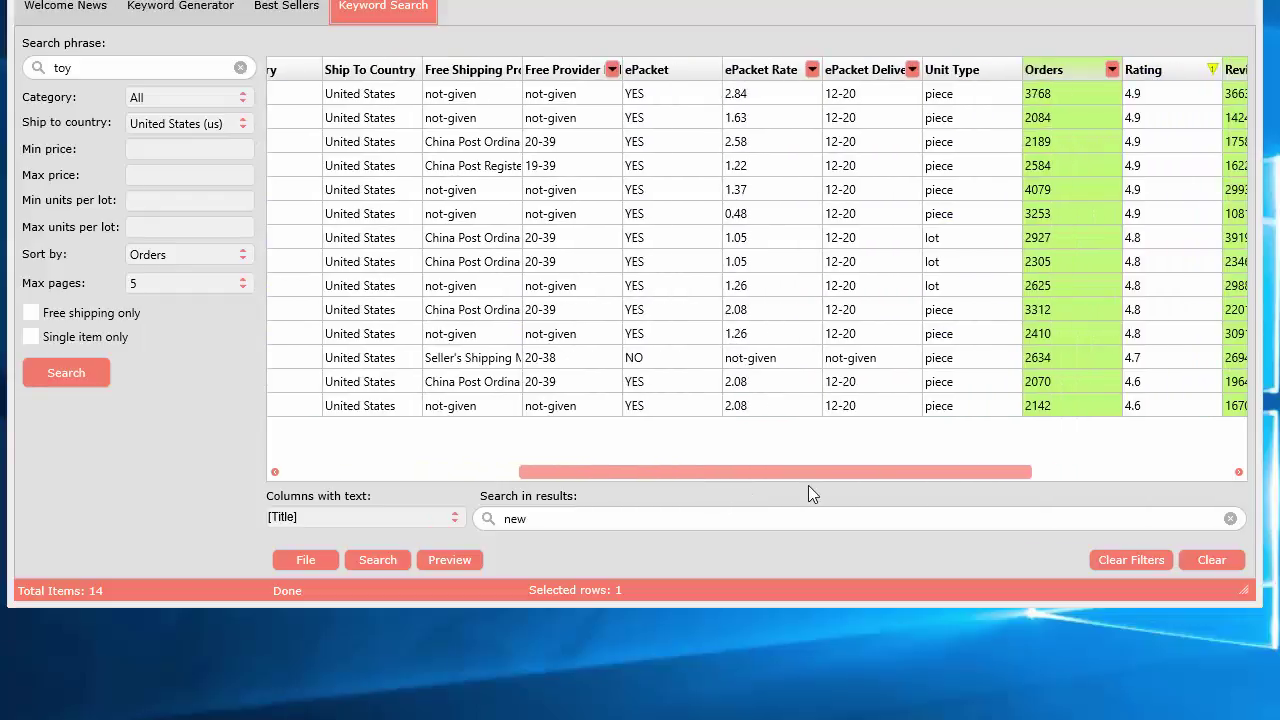
left_click(778, 76)
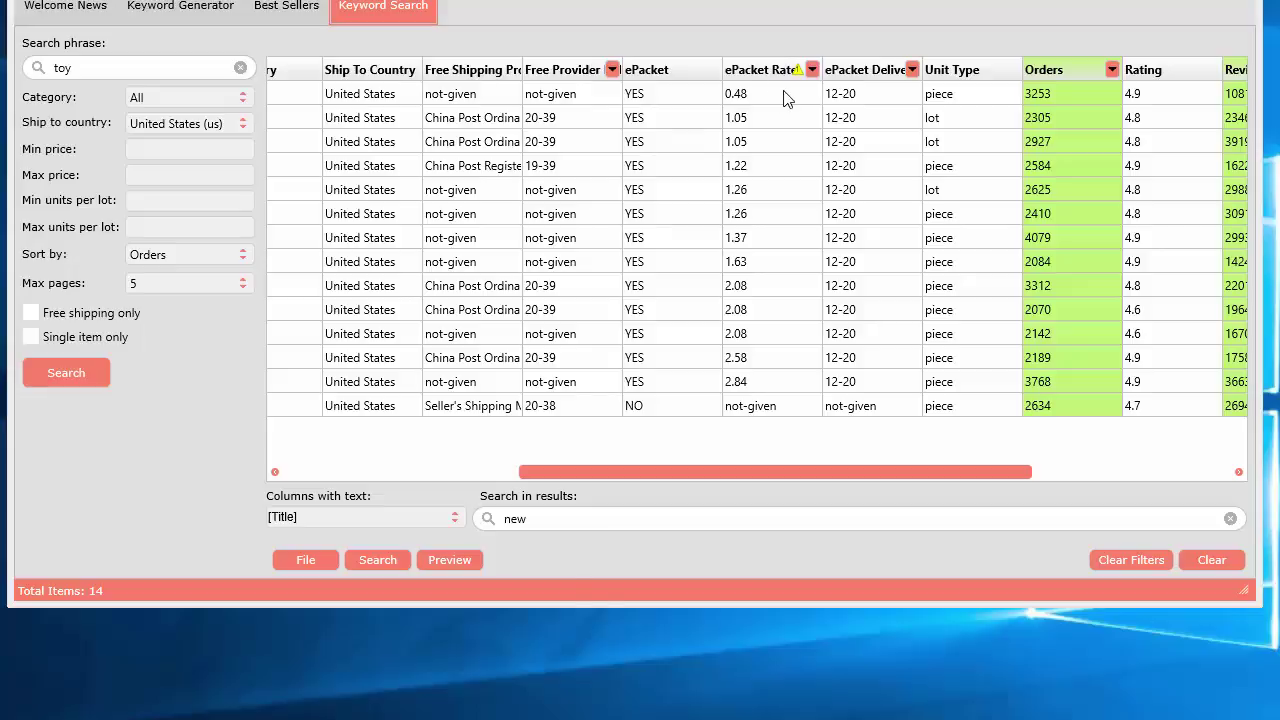
left_click(786, 93)
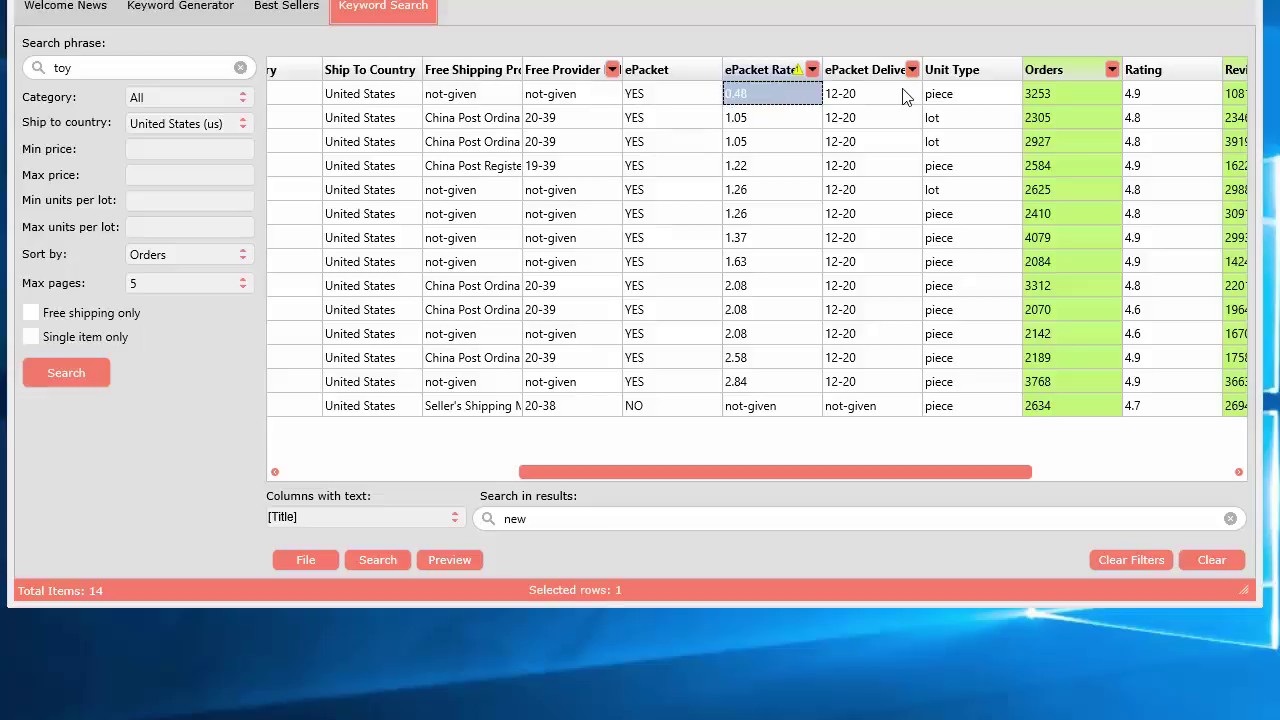
left_click_drag(793, 470, 407, 473)
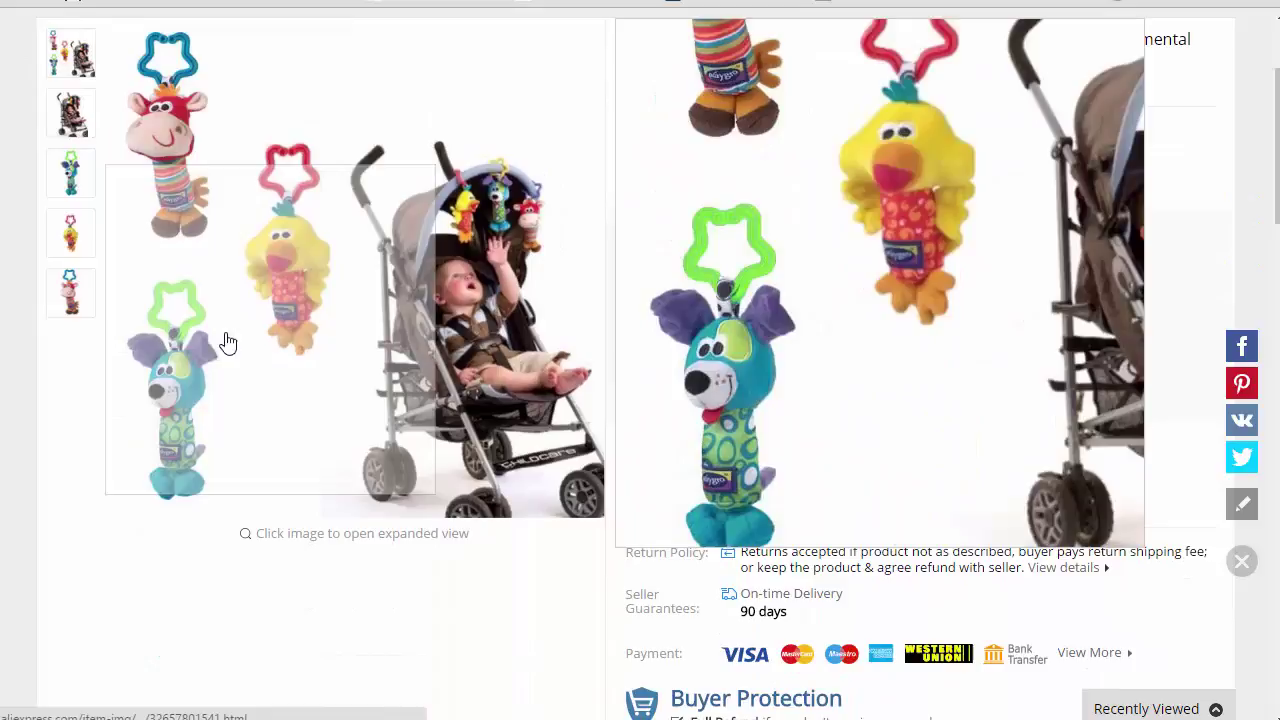
scroll(1103, 471, "down", 5)
scroll(1110, 469, "up", 2)
scroll(1110, 469, "up", 5)
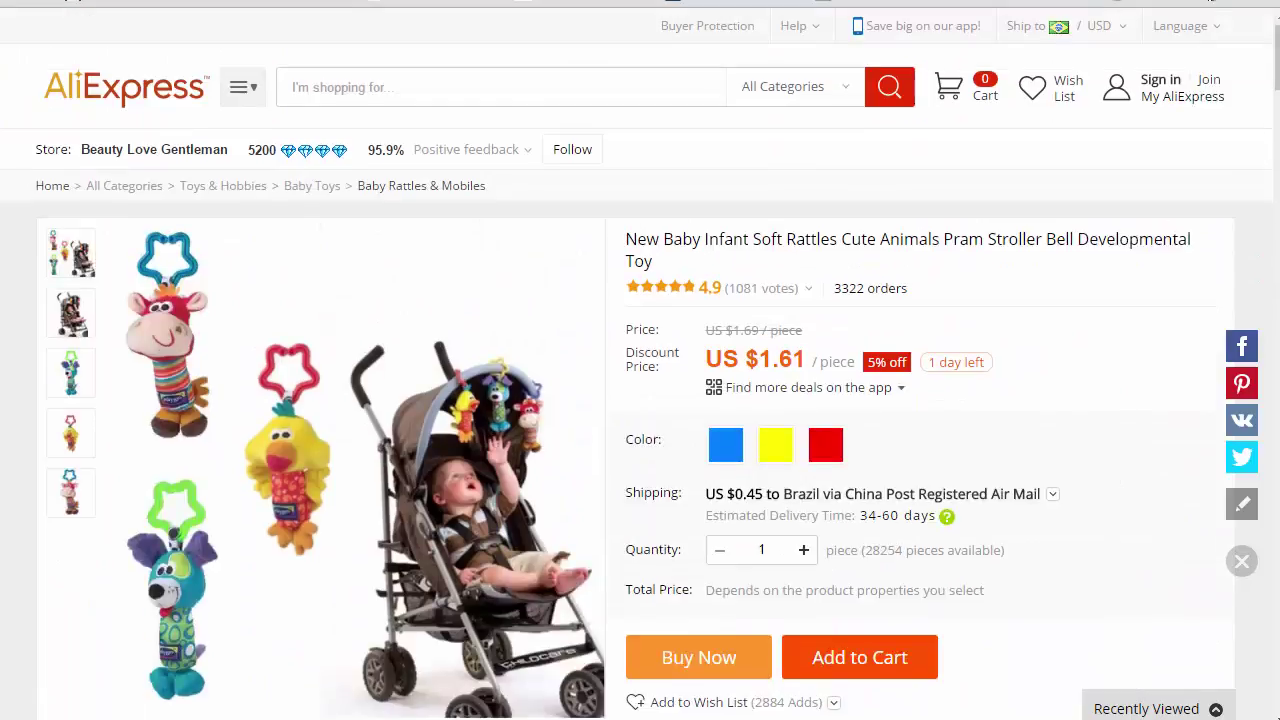
key("alt+Tab")
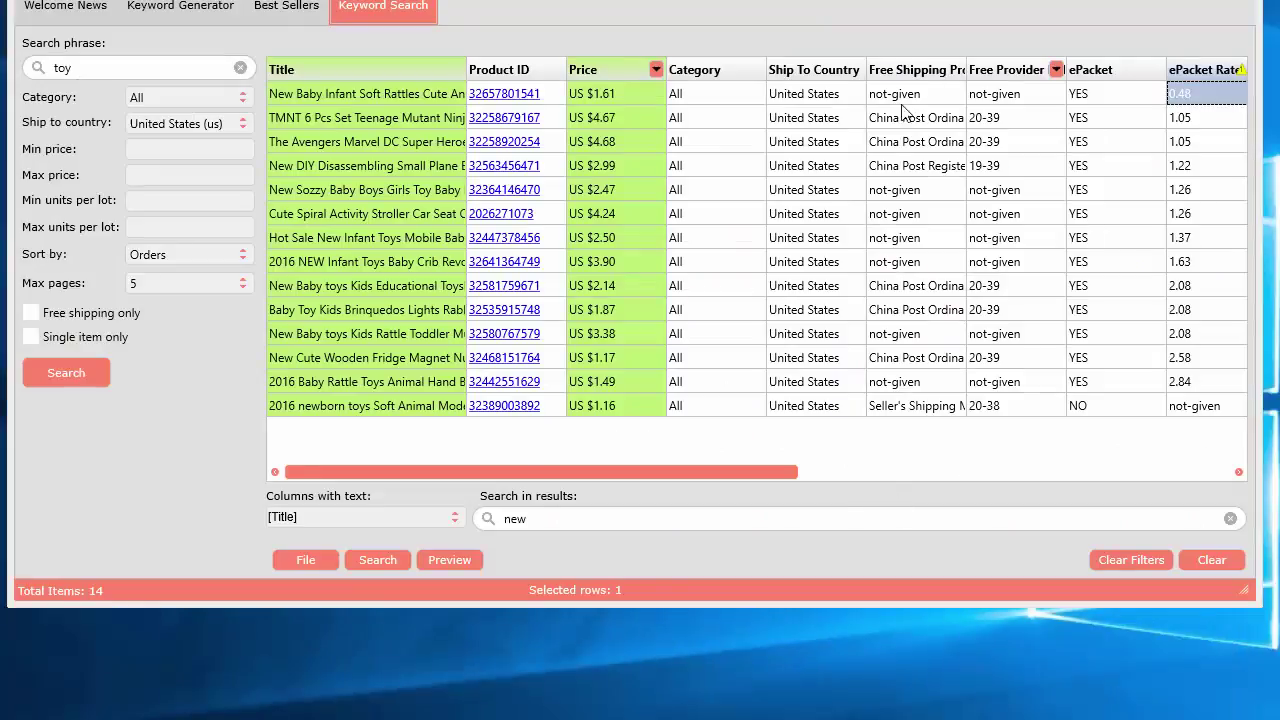
Download the top New Baby Infant Soft Rattles product's images and description into the 'saved' folder
left_click(821, 97)
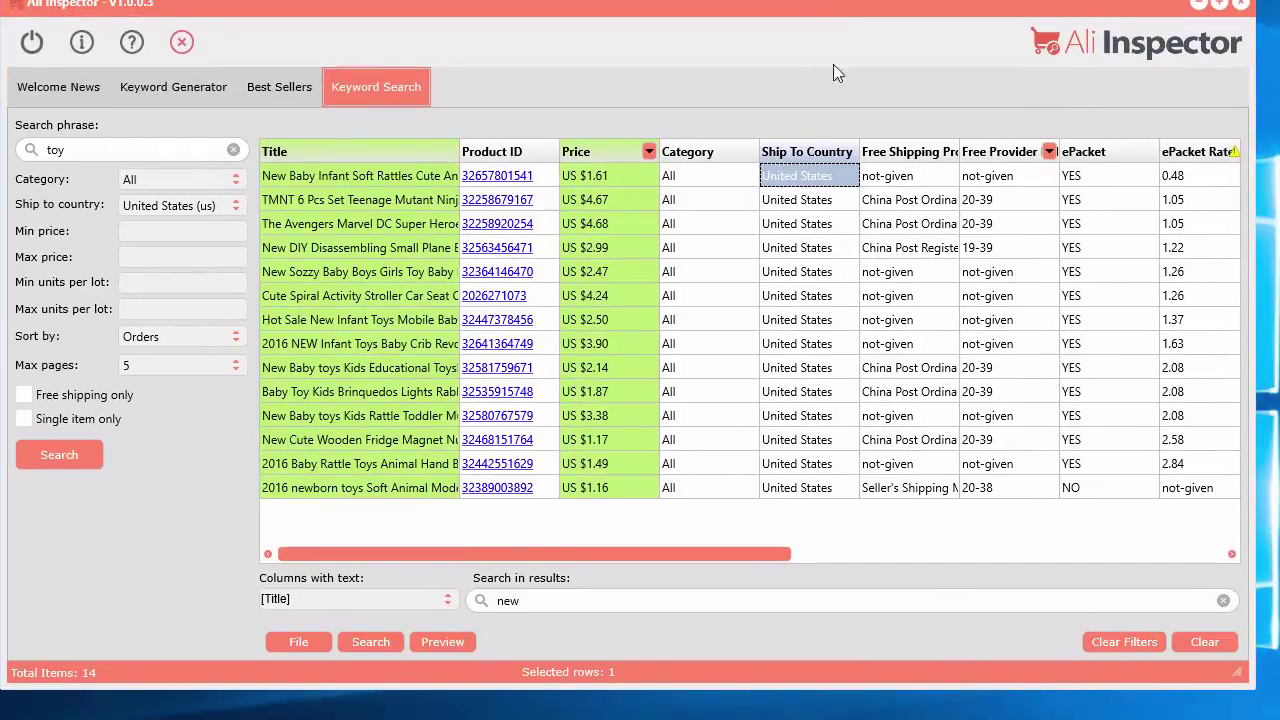
right_click(790, 182)
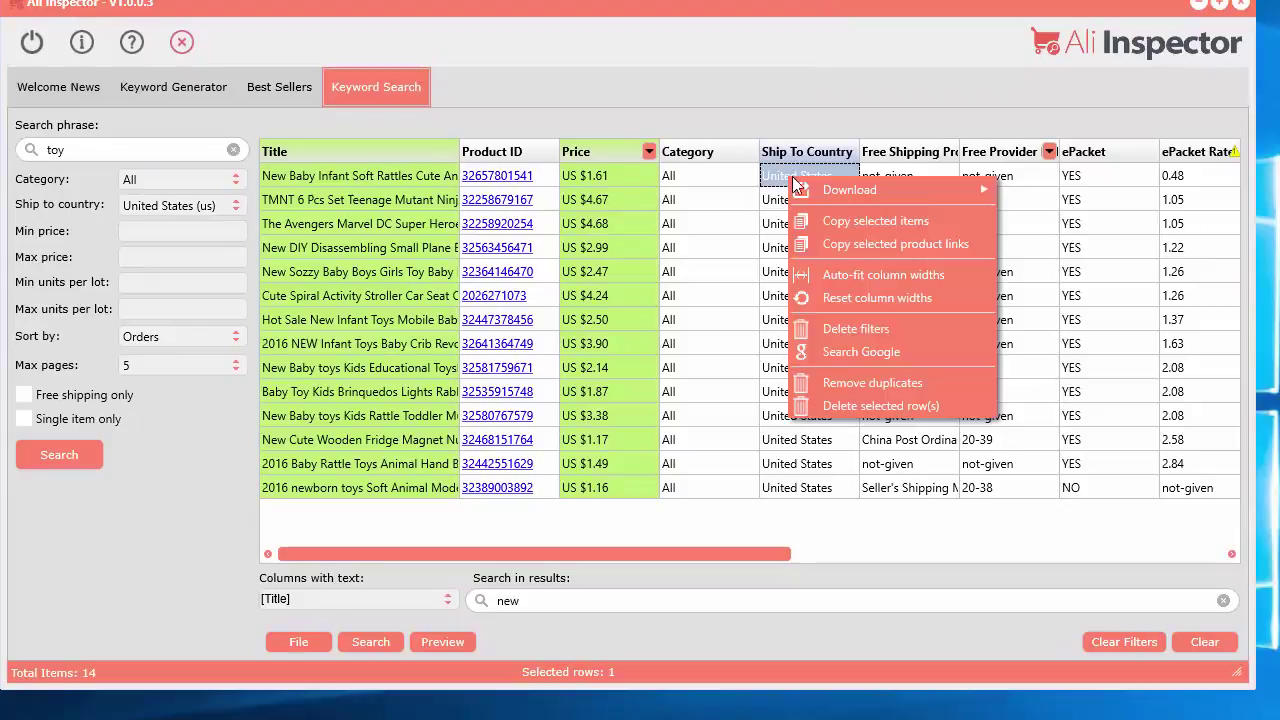
mouse_move(851, 189)
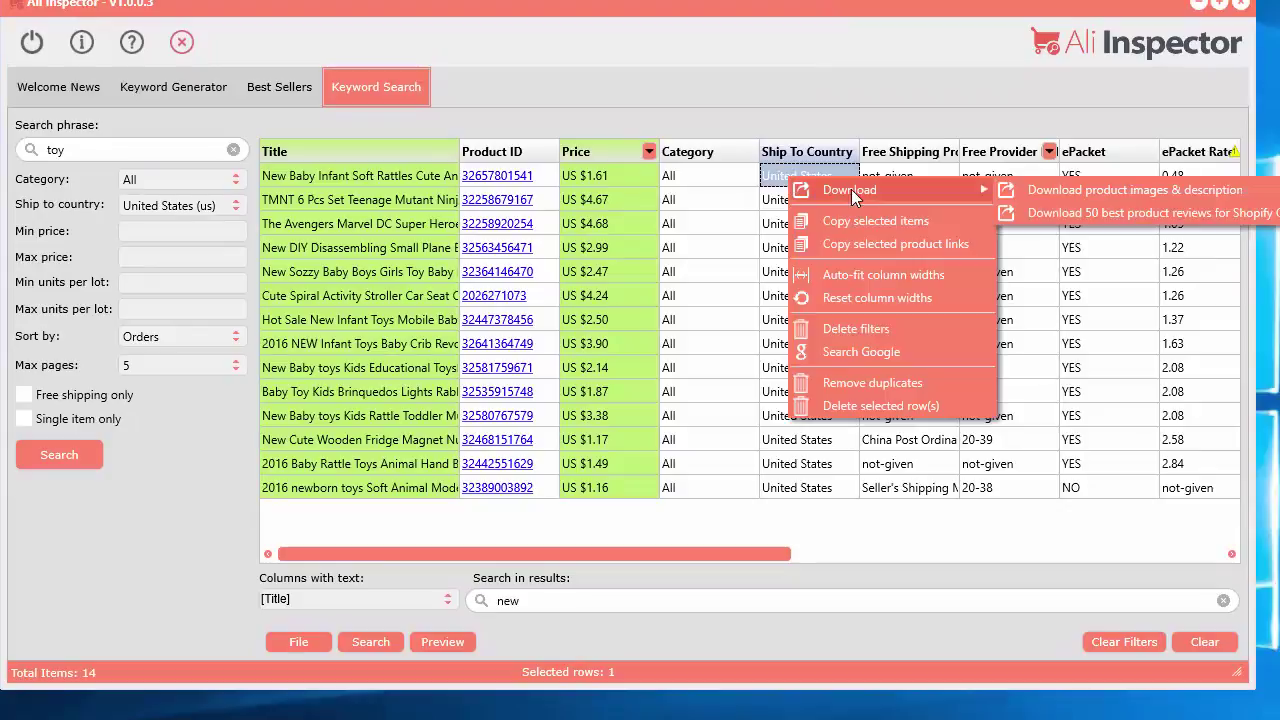
left_click(1069, 192)
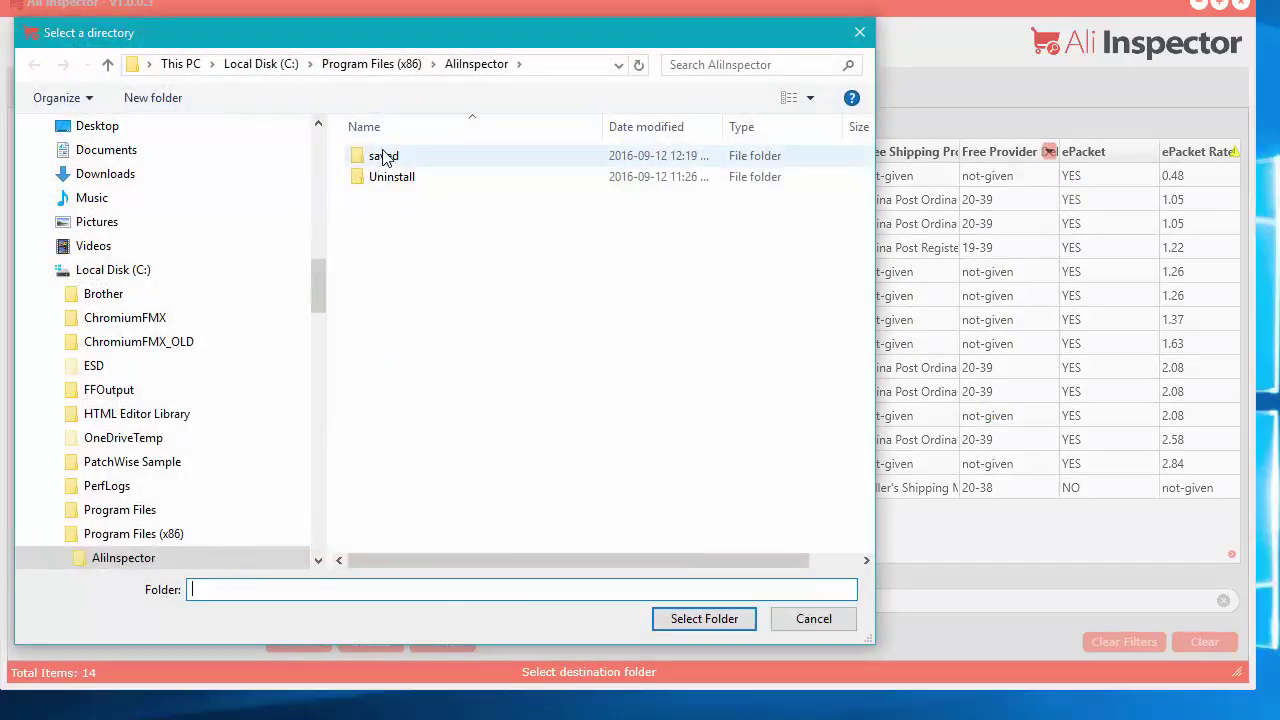
double_click(385, 157)
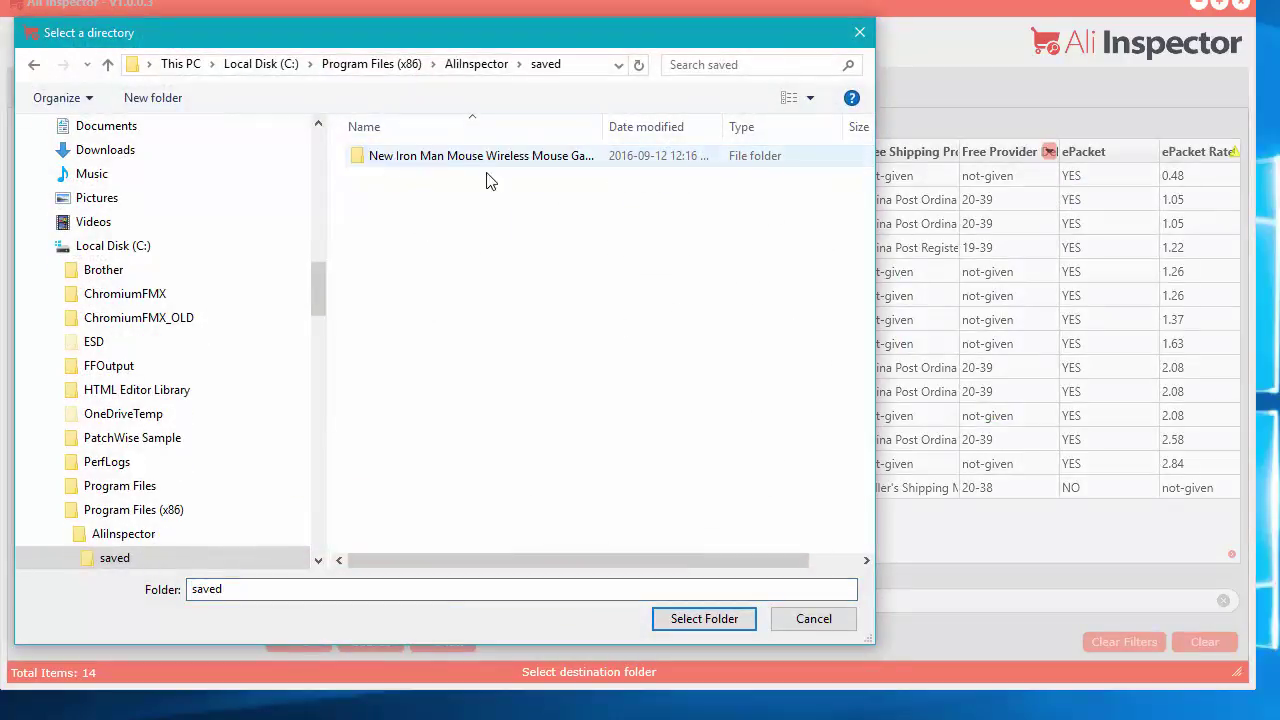
left_click(700, 619)
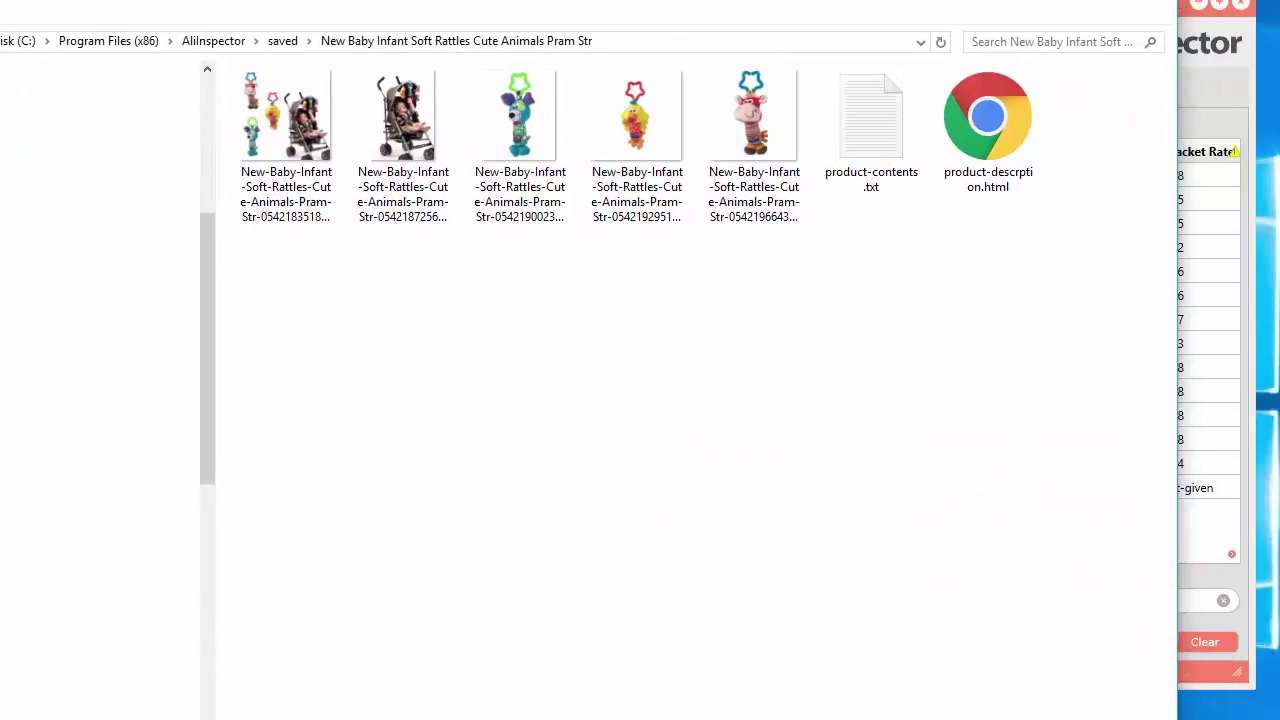
Move the File Explorer window so the rattle folder's images and text files are visible
left_click_drag(640, 0, 600, 2)
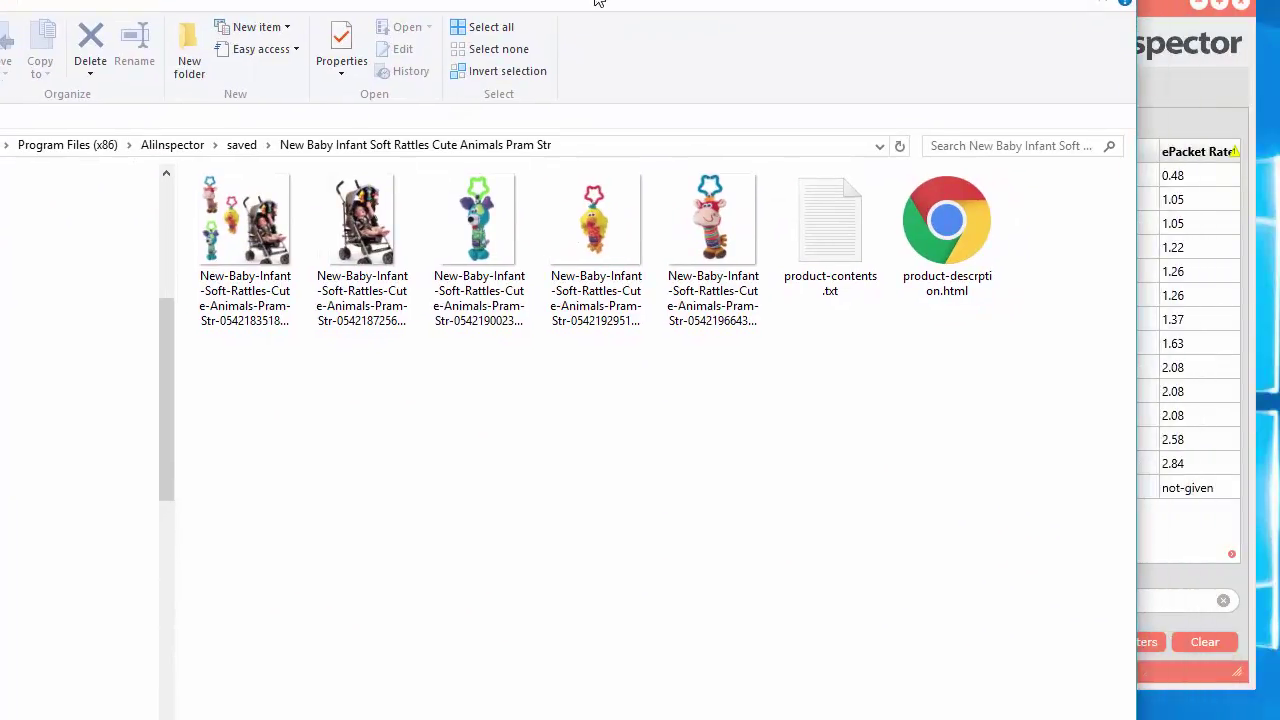
Open product-contents.txt in Notepad at the top of the screen and select parts of the Description line
double_click(847, 247)
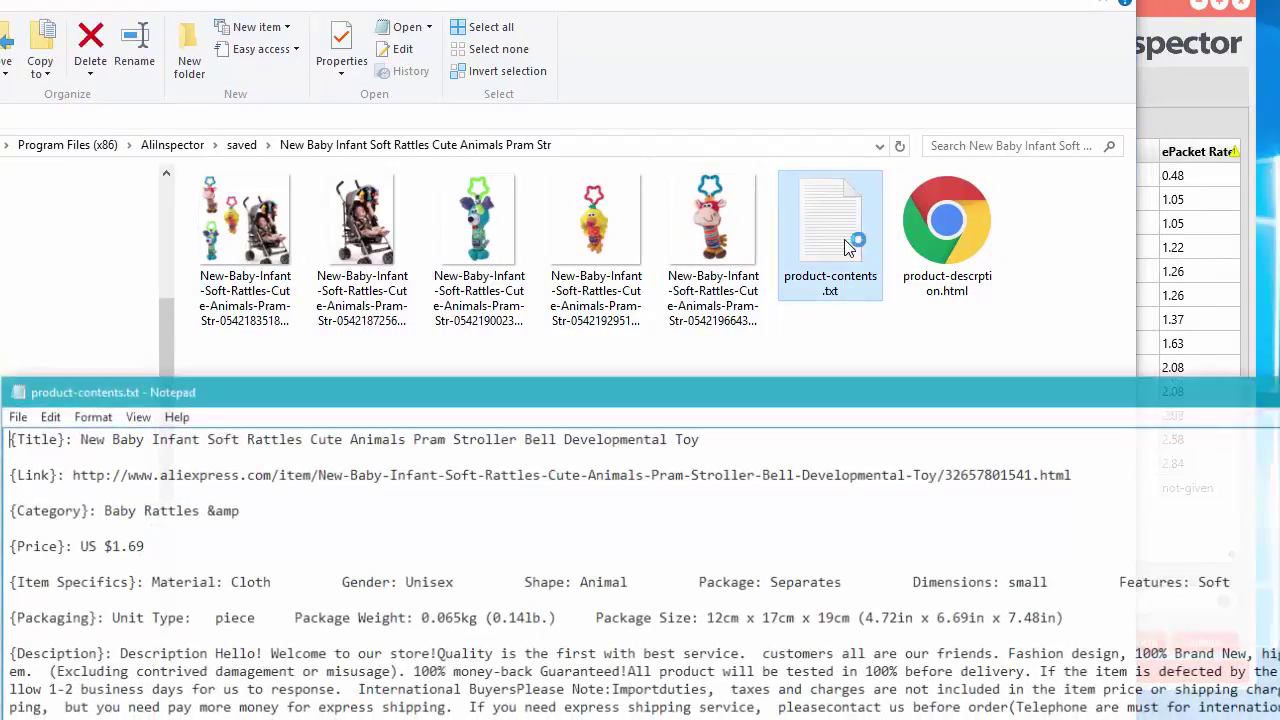
left_click_drag(848, 386, 906, 0)
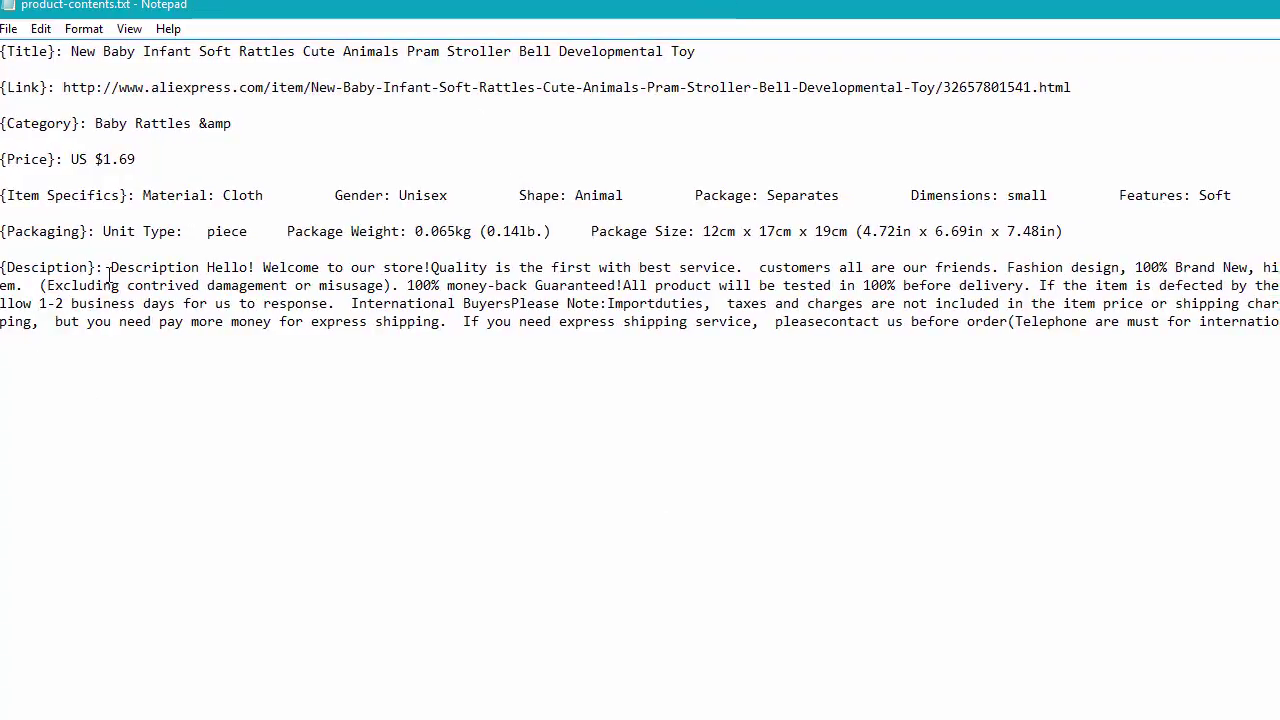
left_click_drag(108, 268, 128, 322)
left_click(128, 320)
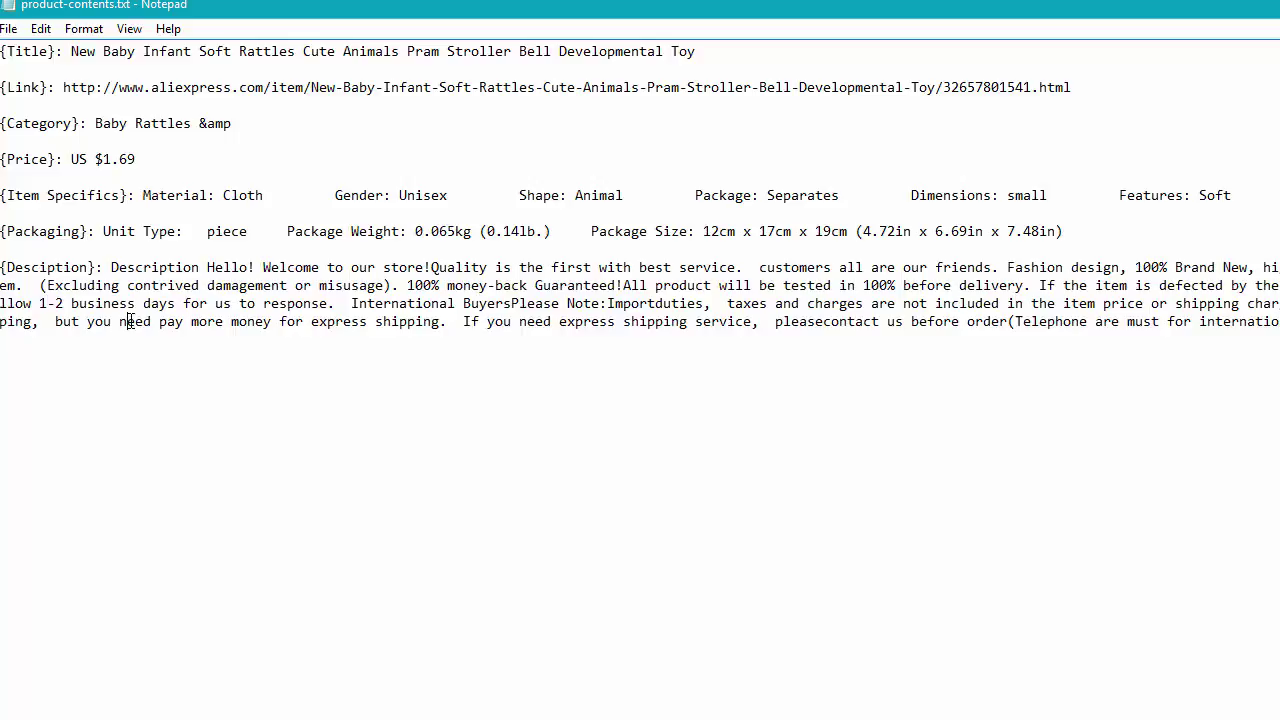
left_click(110, 267)
key("shift+Home")
left_click(132, 267)
left_click(111, 268)
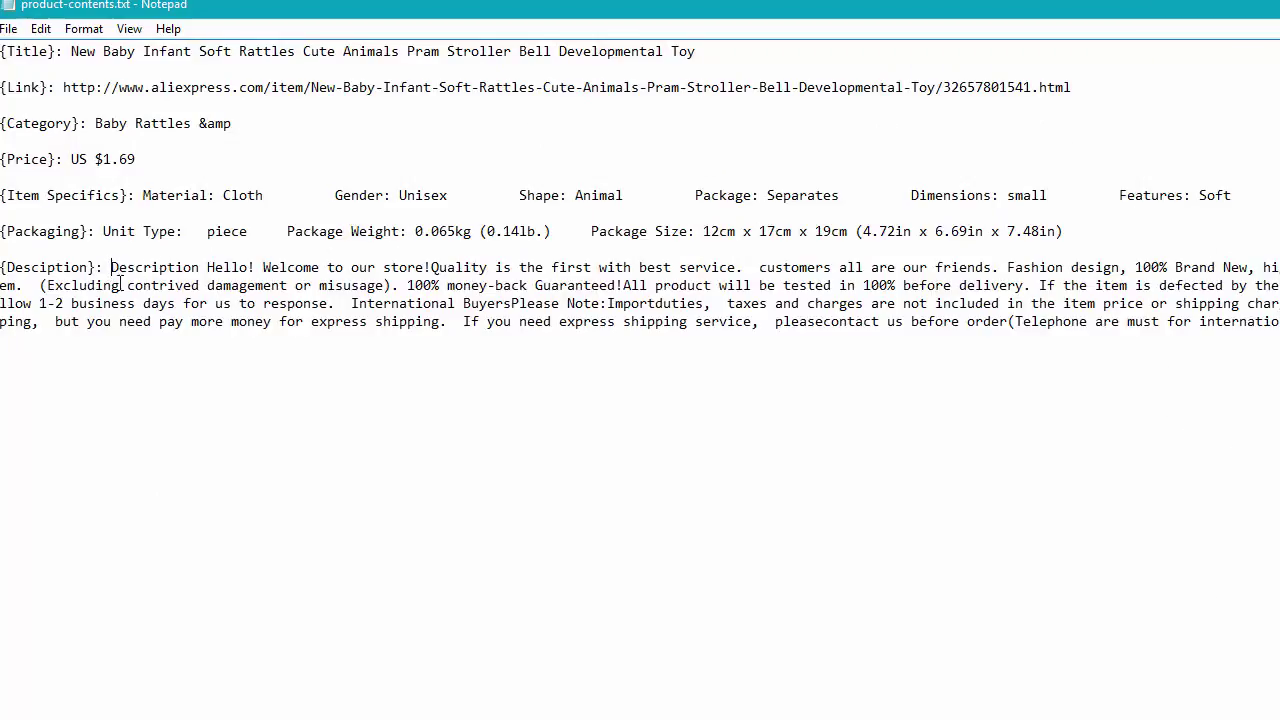
Review the first lines of the product description text, then close the text file
left_click_drag(110, 268, 133, 325)
left_click(778, 287)
key("alt+F4")
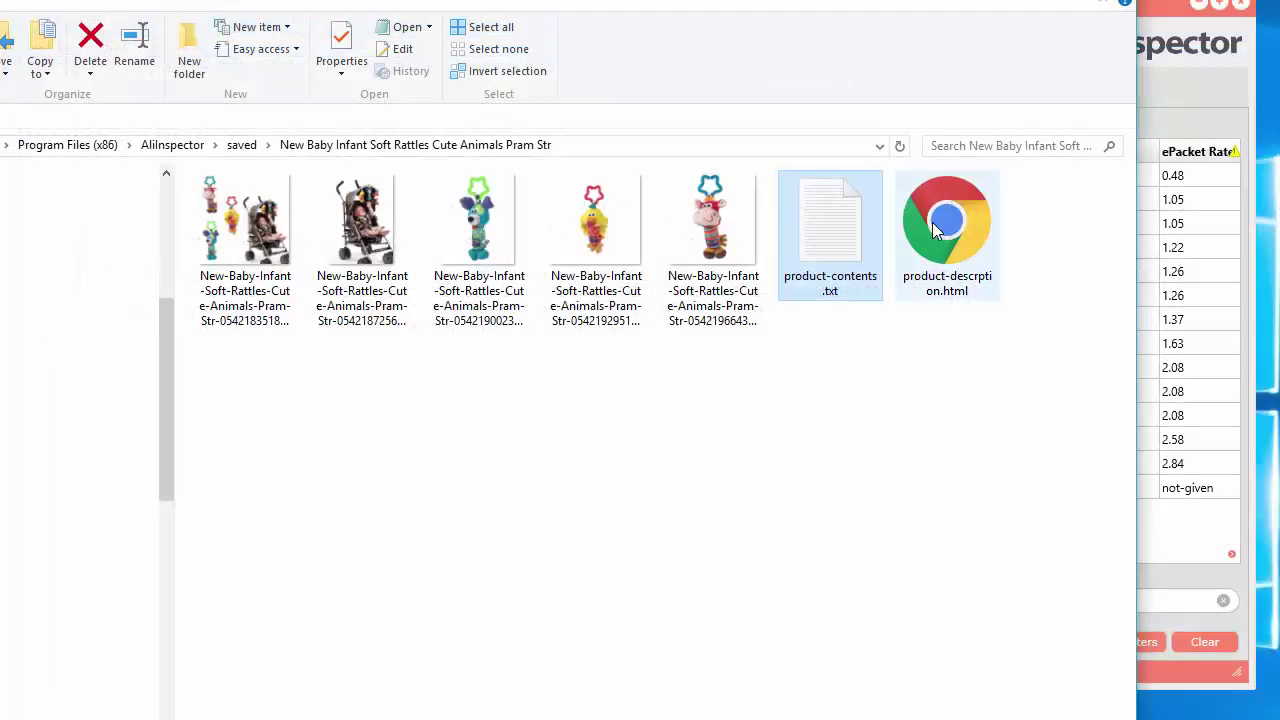
Open product-description.html in the browser, view it, and close the page
left_click(936, 232)
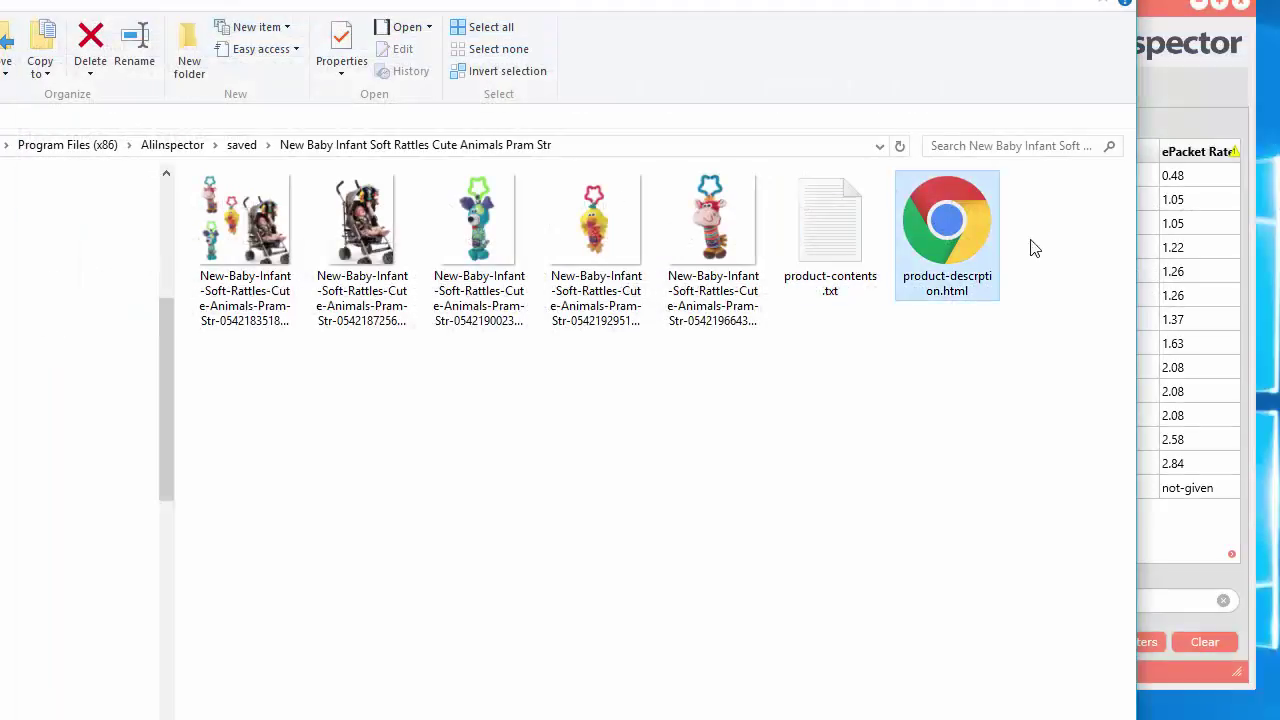
double_click(959, 221)
left_click_drag(1276, 58, 1276, 24)
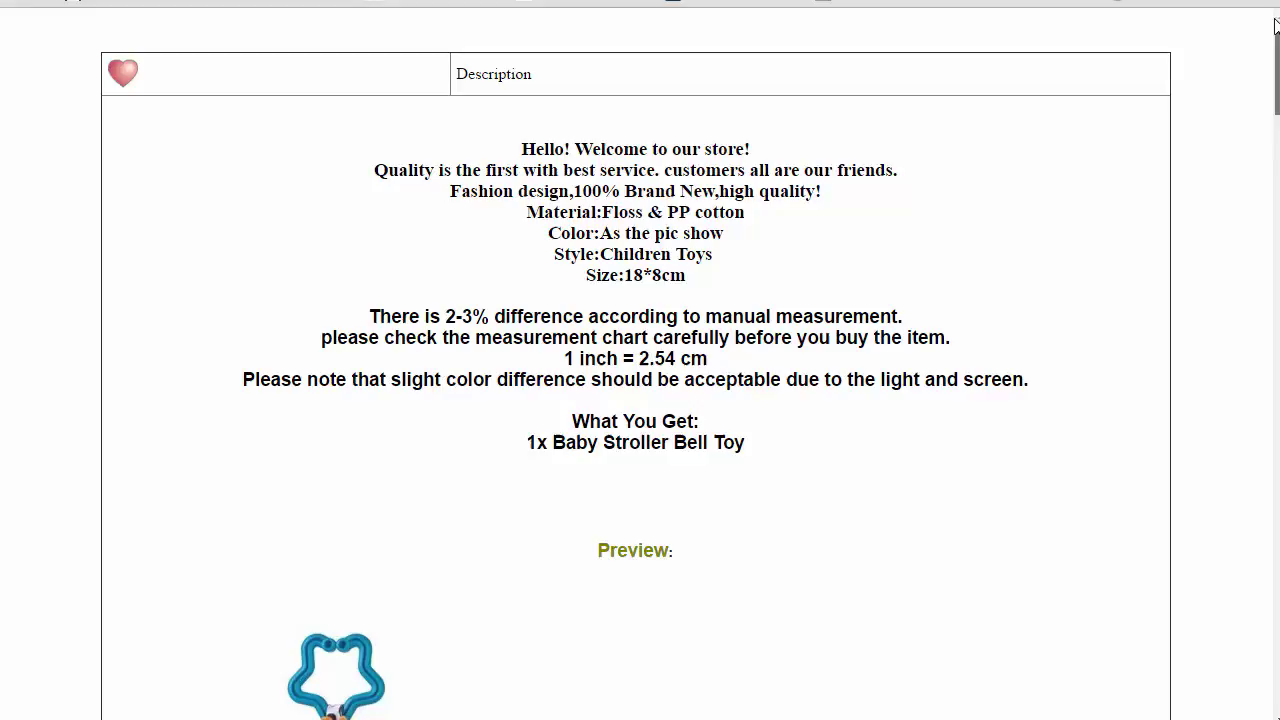
key("ctrl+w")
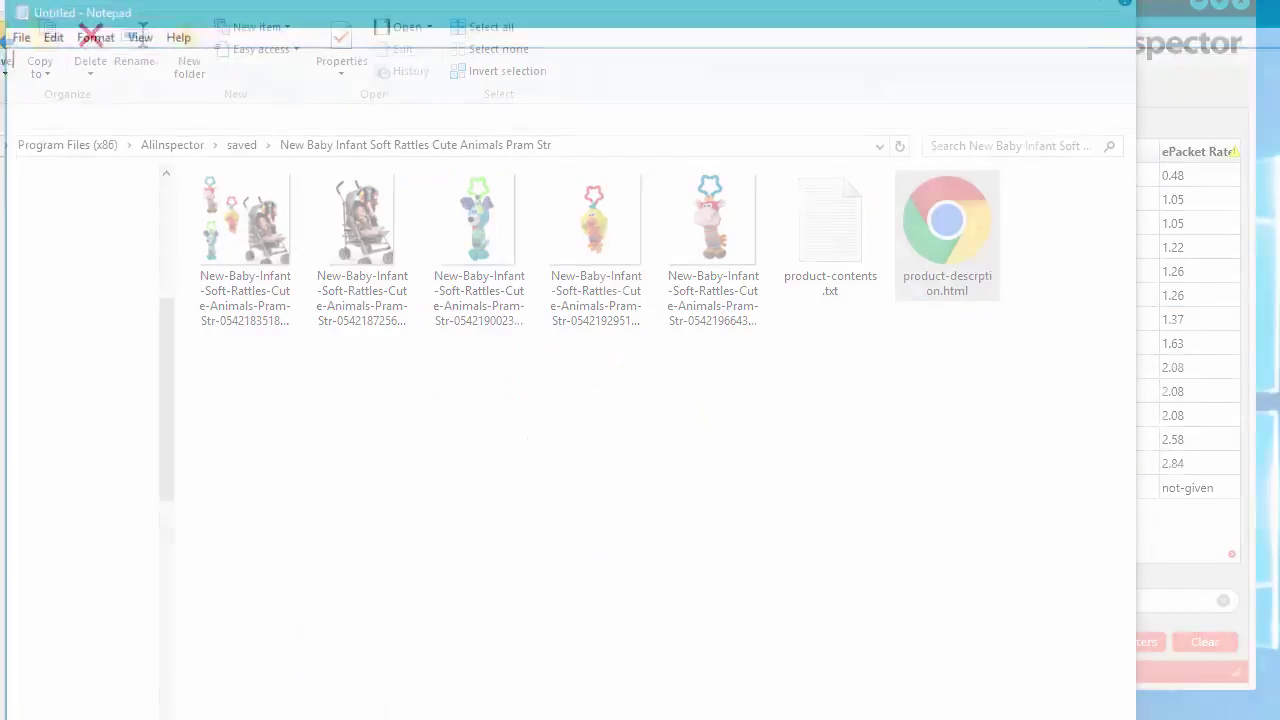
Load product-description.html into a maximized Notepad, review its HTML source, and close Notepad
left_click_drag(508, 6, 797, 340)
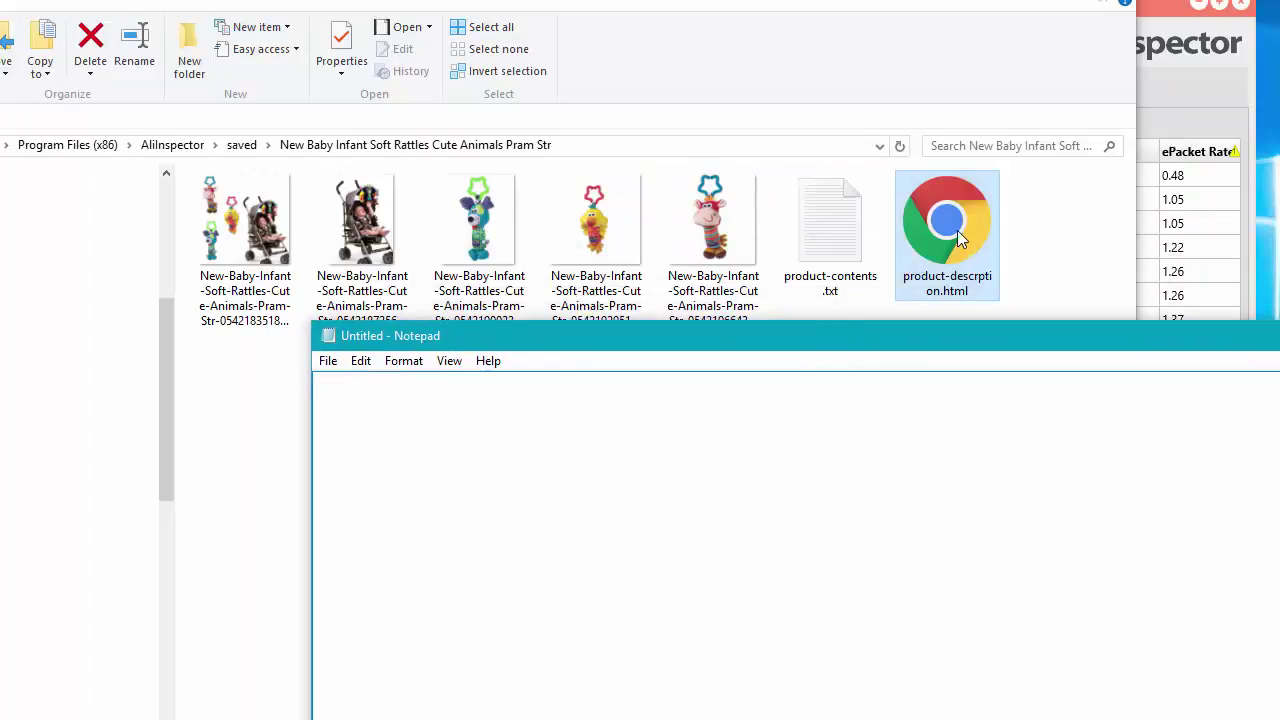
left_click_drag(957, 230, 768, 462)
left_click_drag(823, 345, 518, 2)
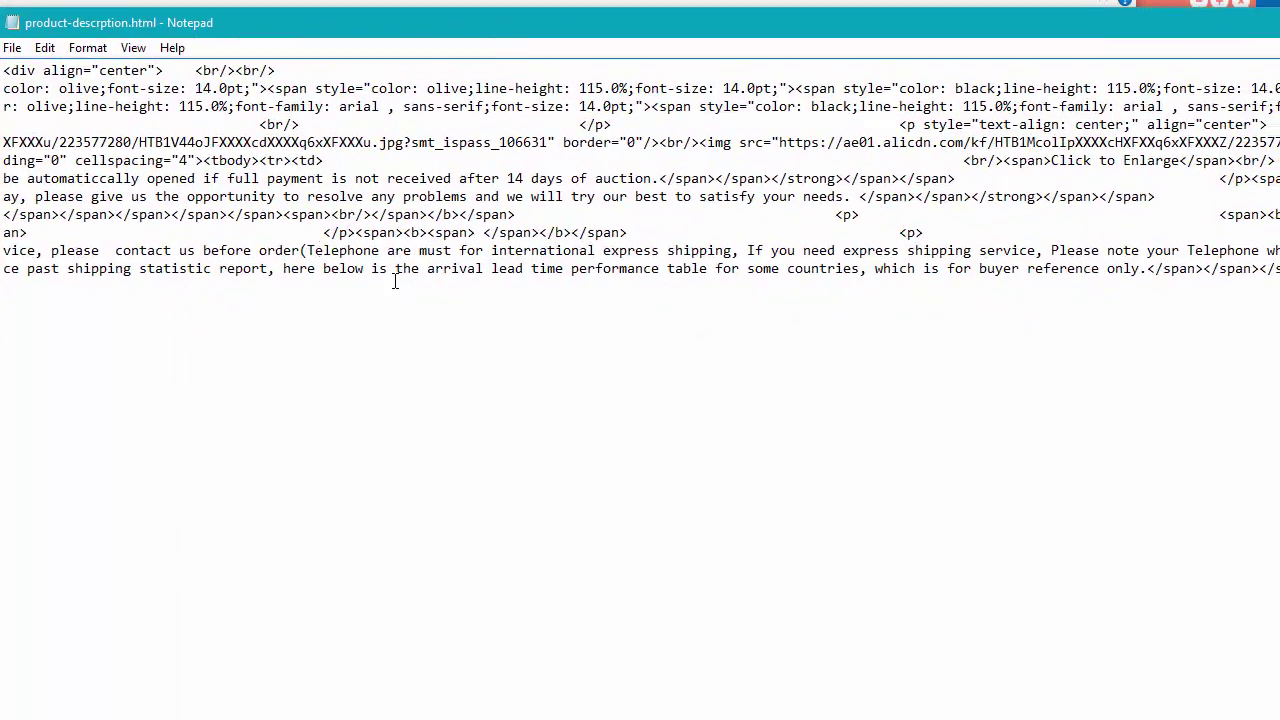
left_click_drag(7, 70, 120, 264)
left_click(184, 379)
key("alt+F4")
Open product-description.html as a web page, read from the welcome text to the footer, then close it
double_click(956, 205)
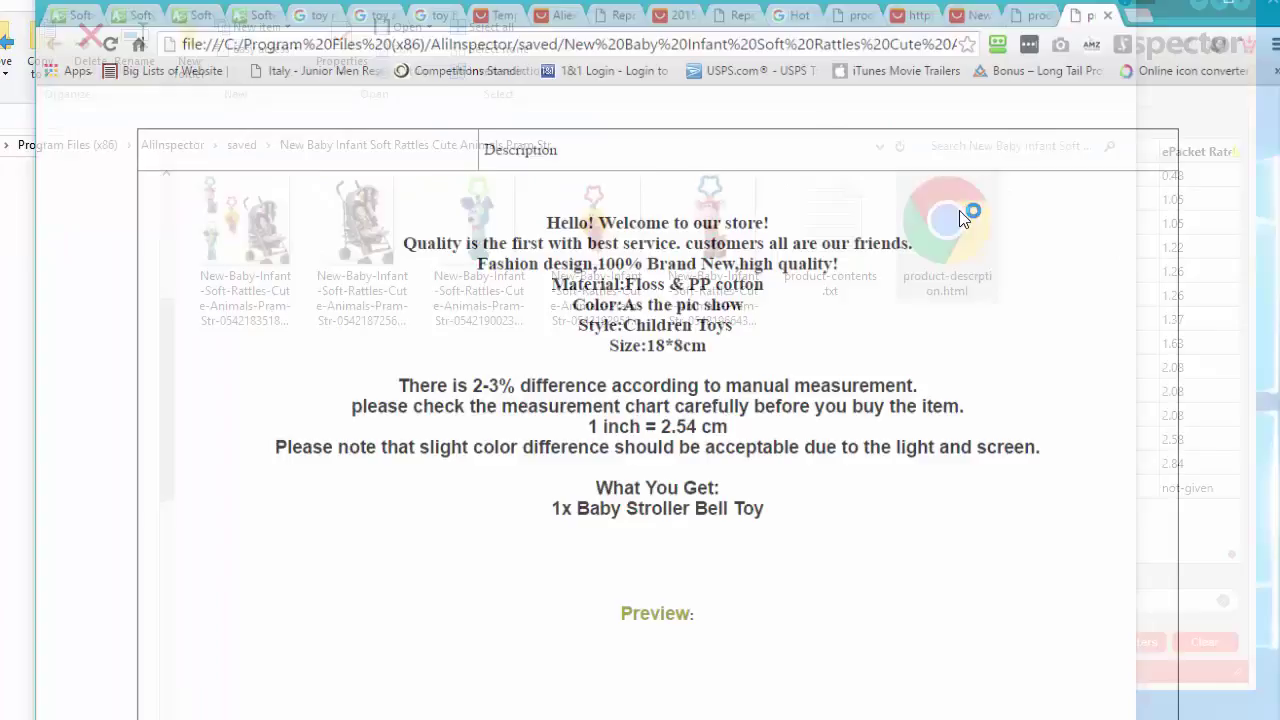
left_click_drag(520, 148, 703, 398)
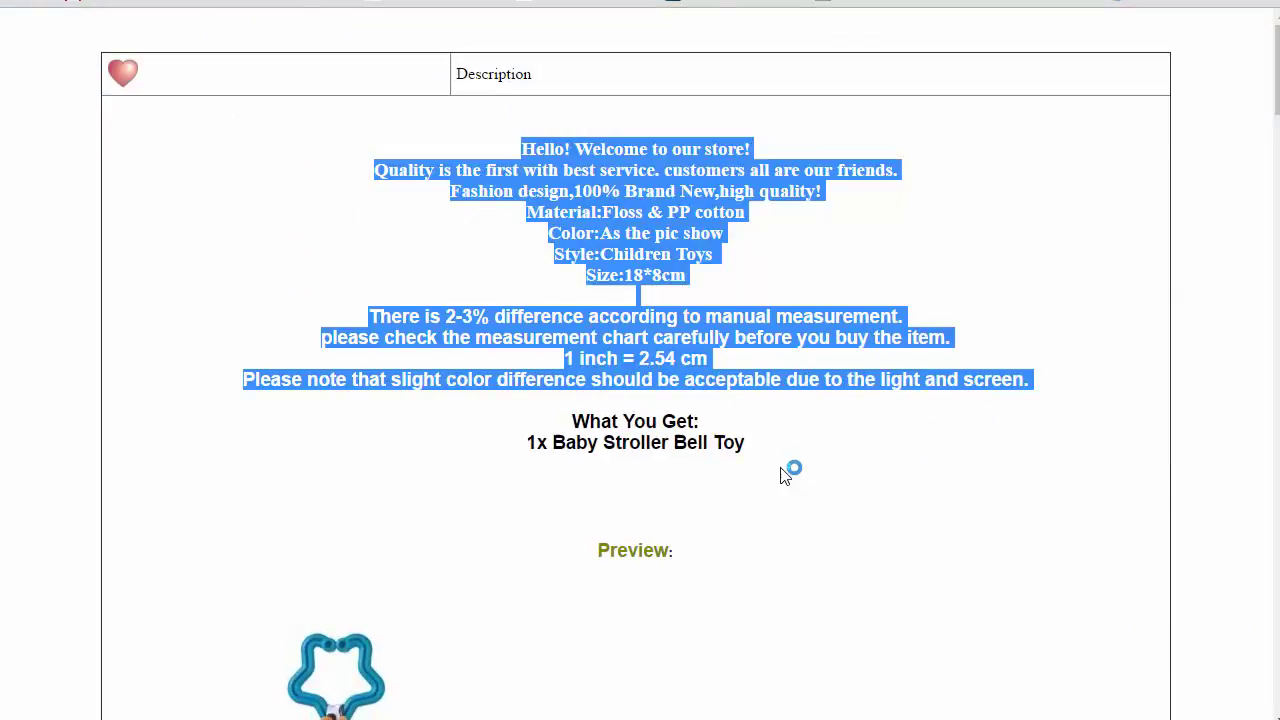
left_click(785, 470)
scroll(780, 500, "down", 3)
scroll(778, 500, "down", 20)
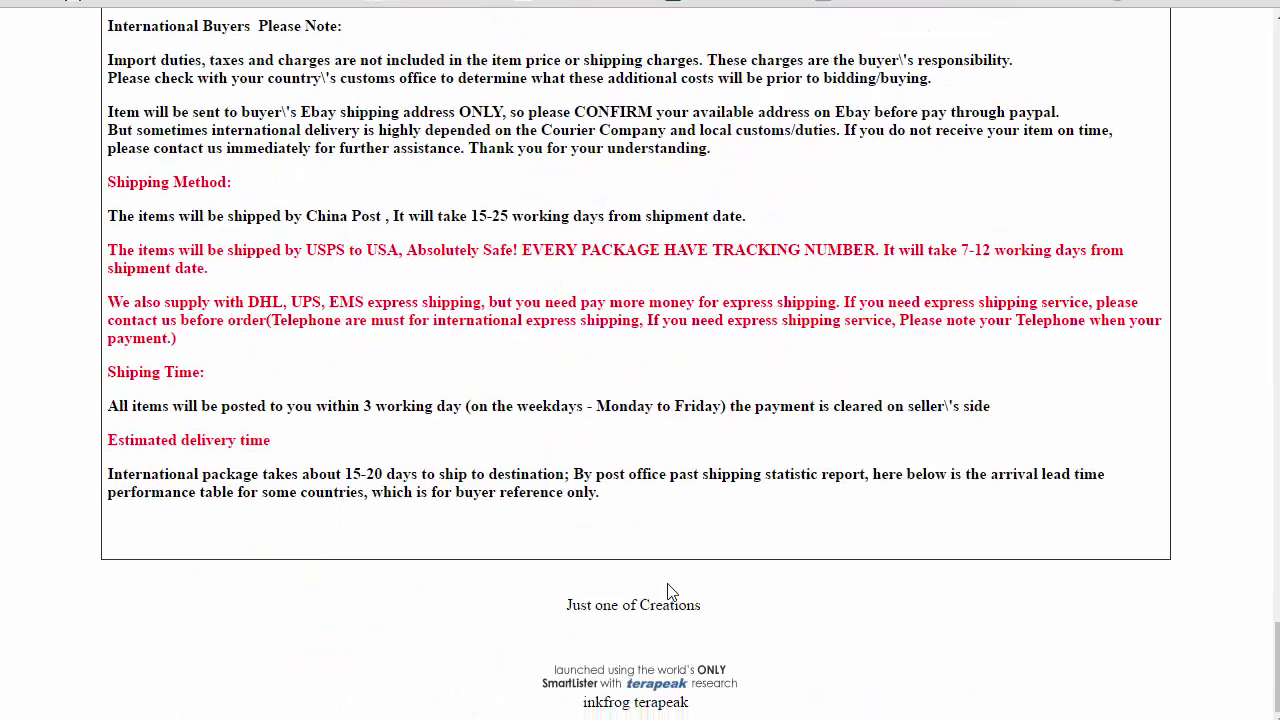
left_click_drag(650, 690, 556, 660)
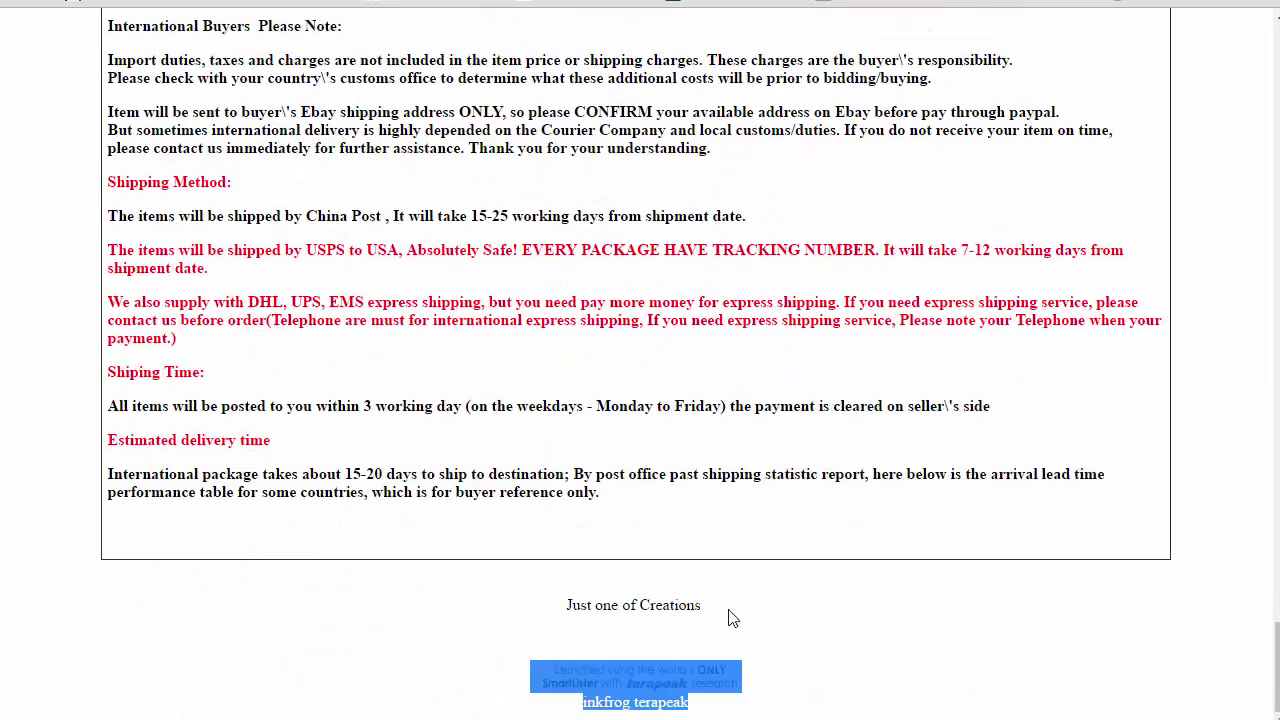
left_click(590, 458)
scroll(590, 458, "up", 3)
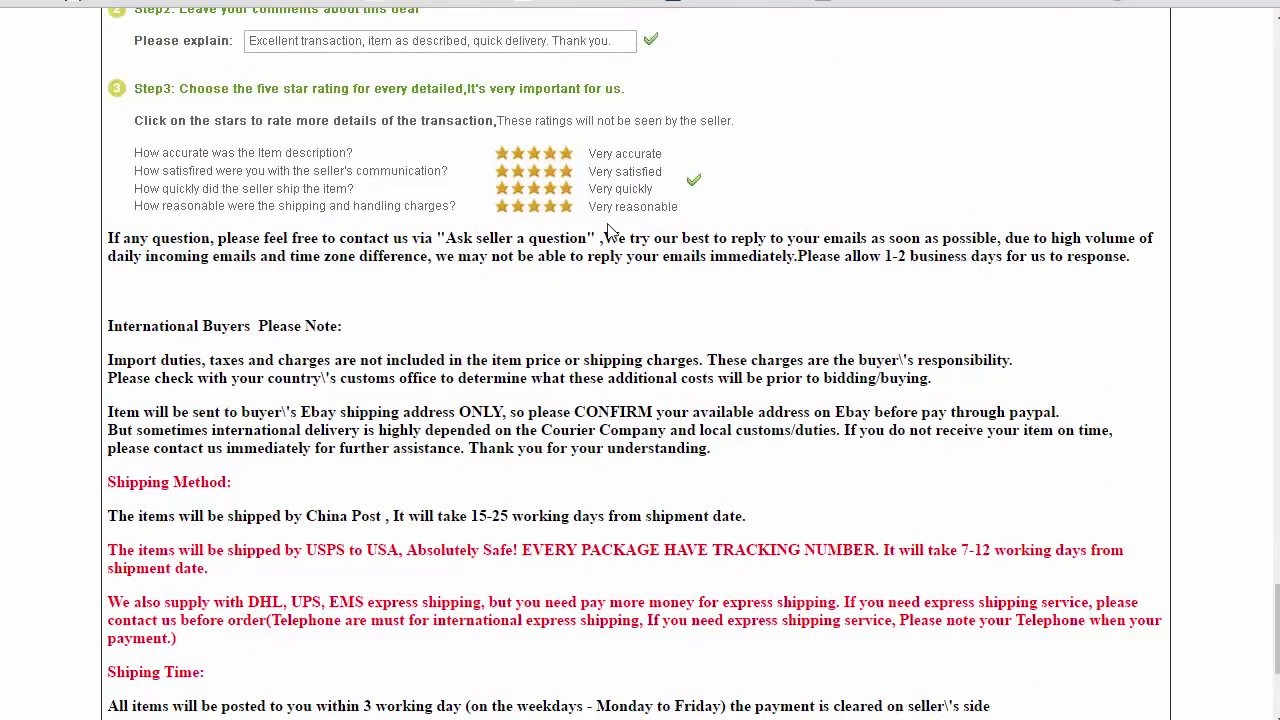
scroll(676, 500, "up", 1)
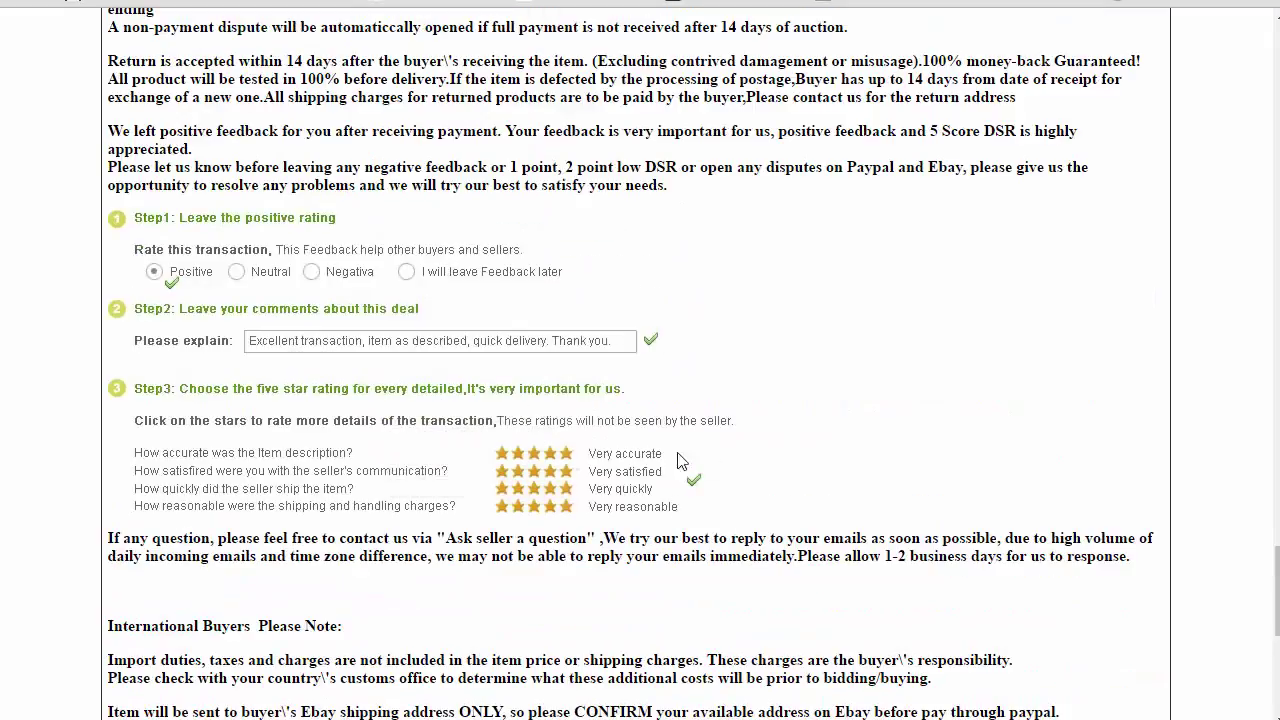
scroll(916, 508, "up", 5)
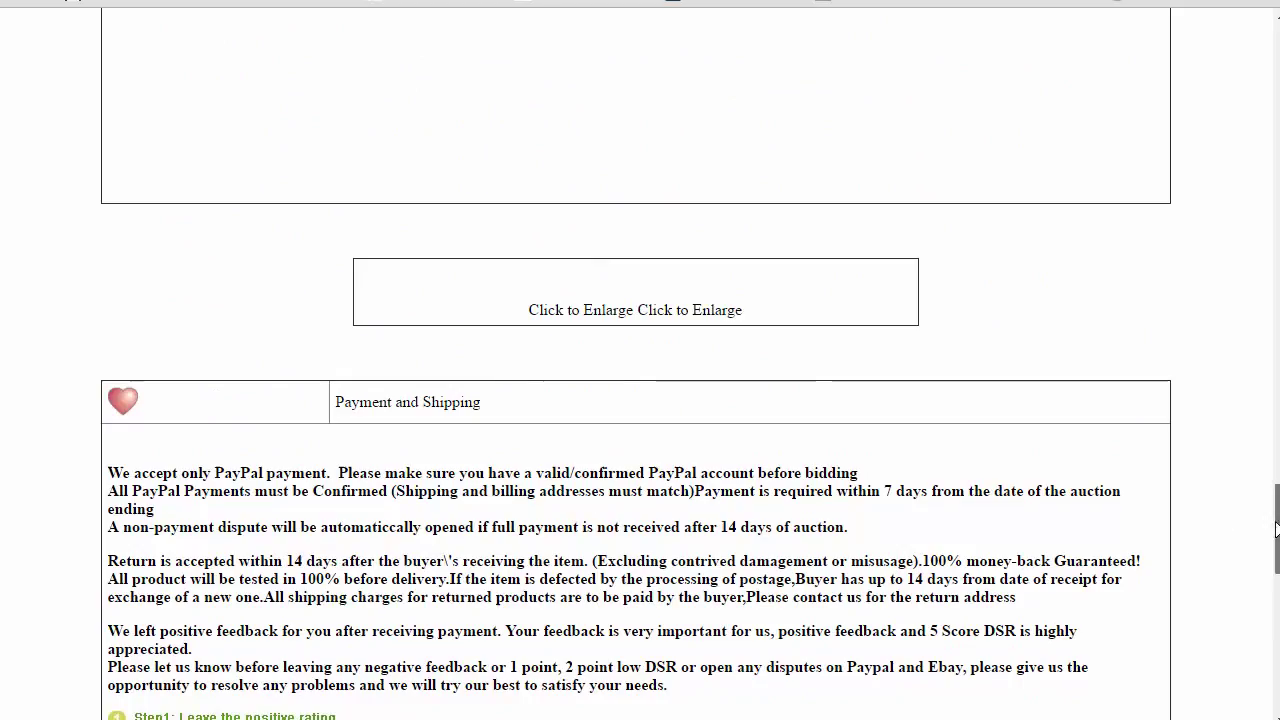
scroll(640, 400, "up", 15)
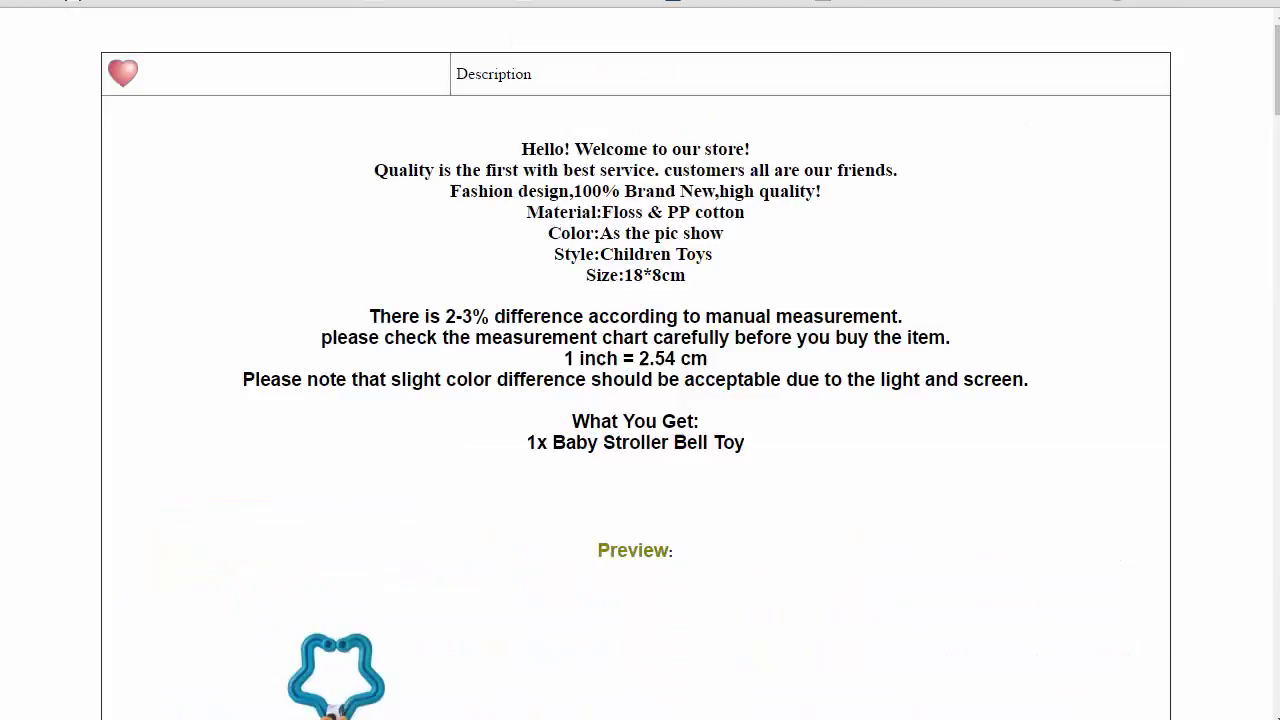
key("ctrl+w")
Download the rattle's 50 best reviews as product-reviews-32657801541.csv into the saved folder
left_click(1115, 2)
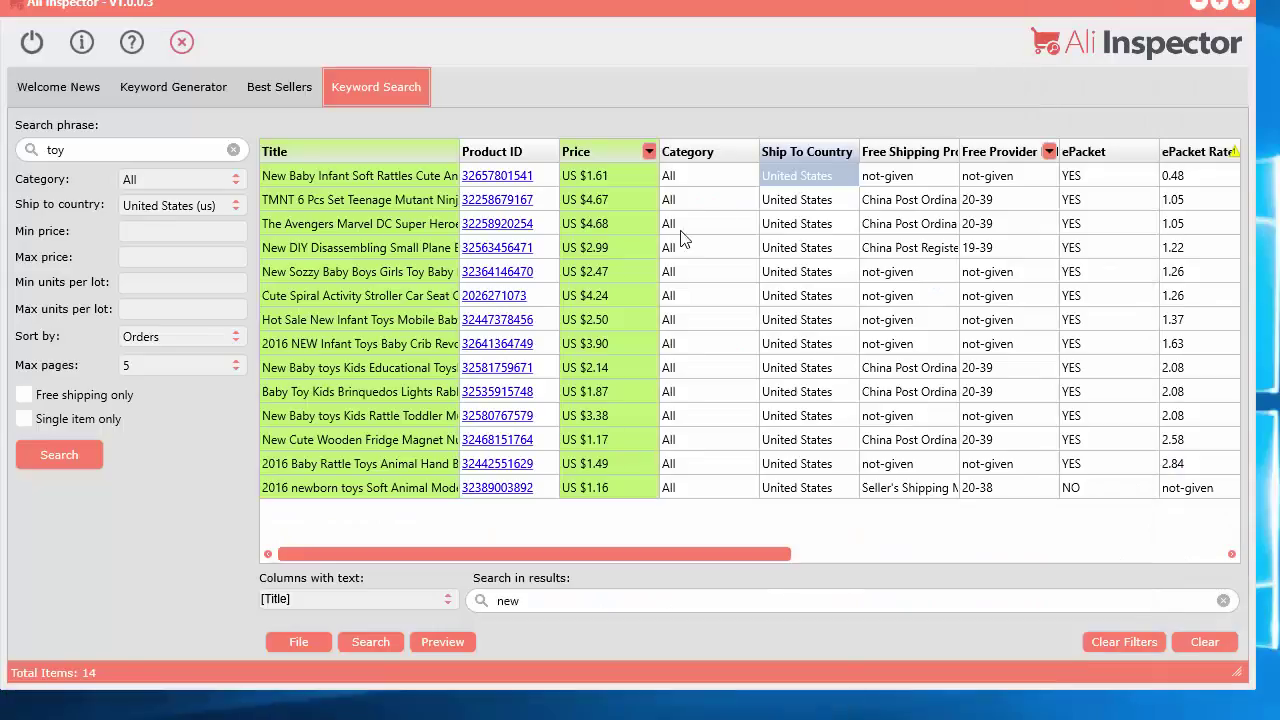
right_click(782, 176)
mouse_move(922, 192)
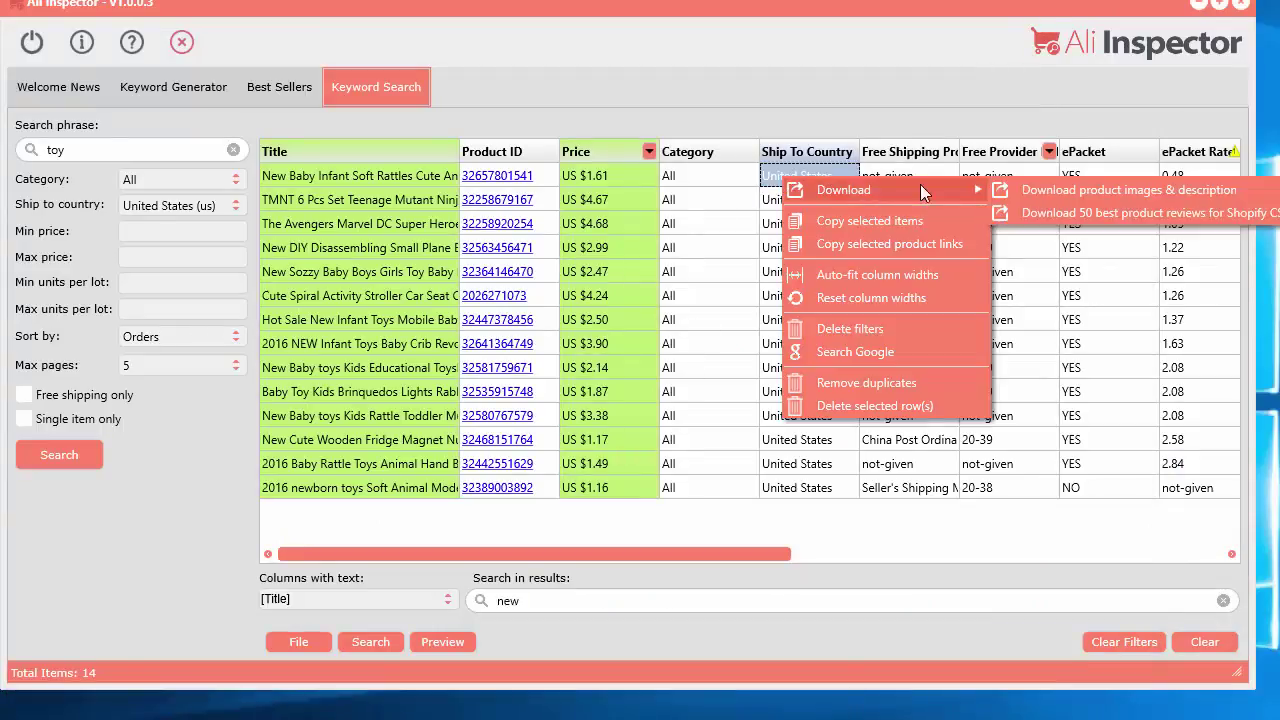
left_click(1128, 214)
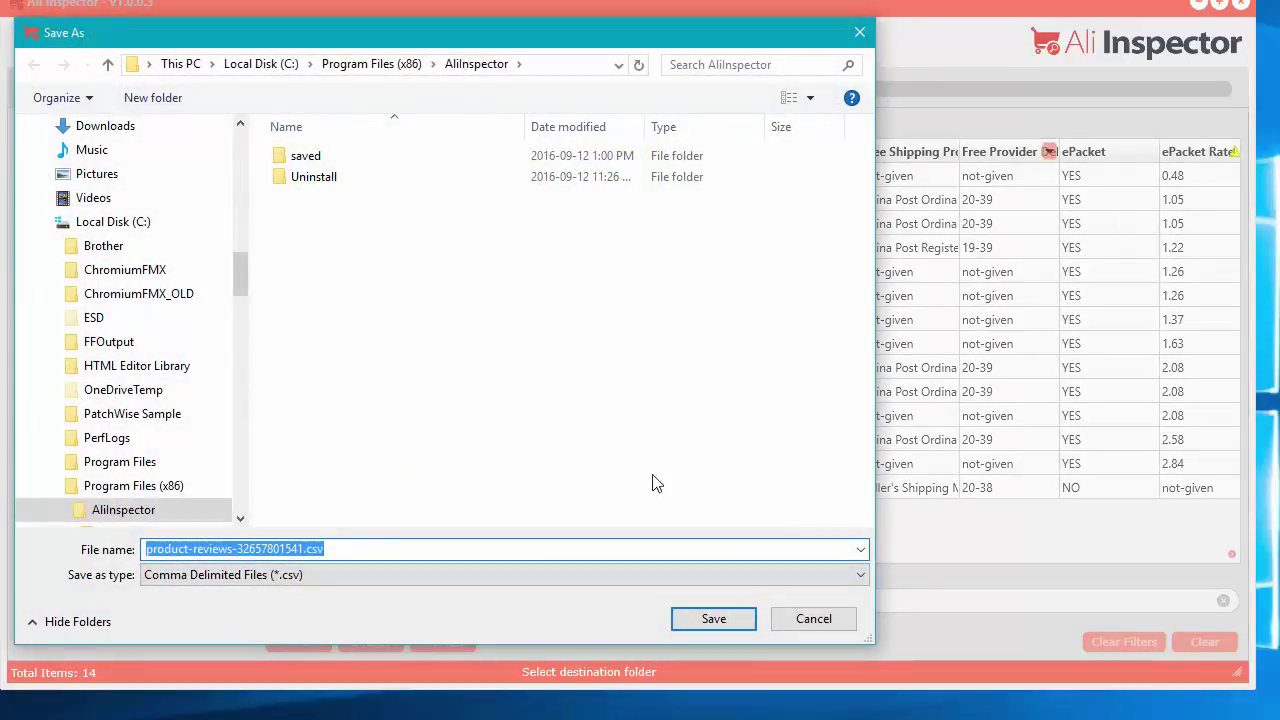
double_click(305, 157)
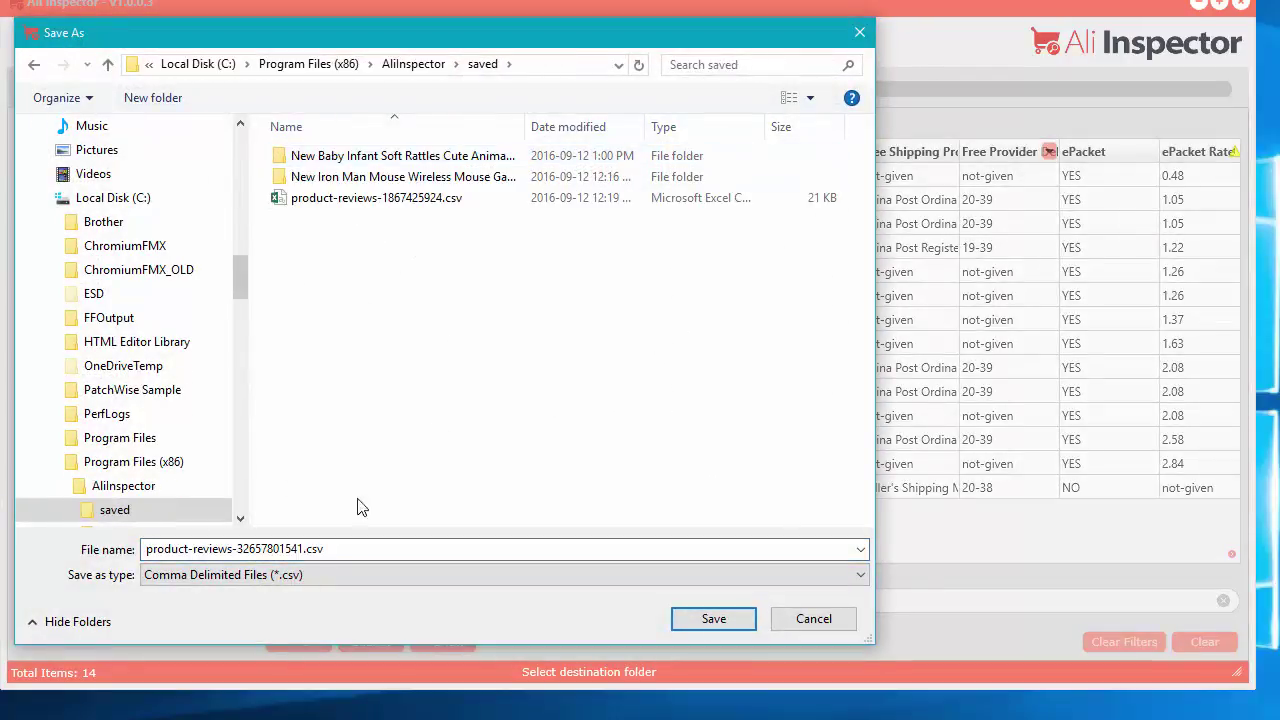
left_click(723, 619)
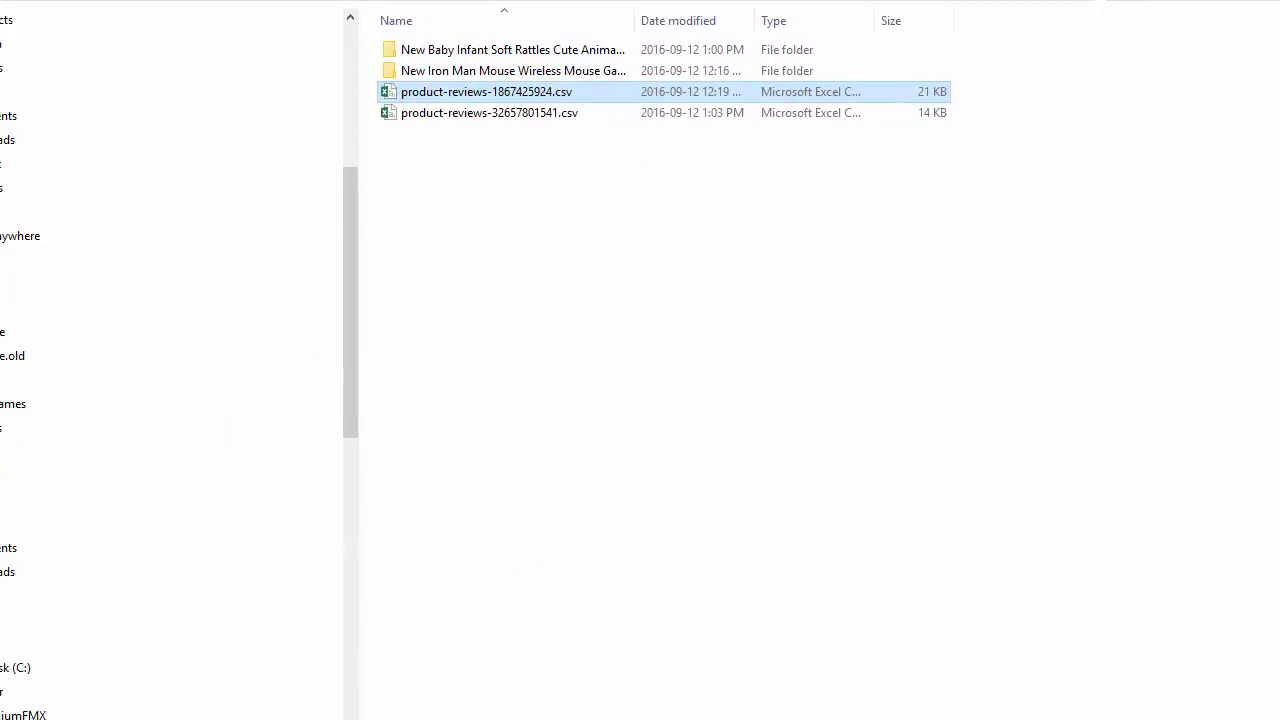
Open product-reviews-32657801541.csv in Excel
double_click(478, 72)
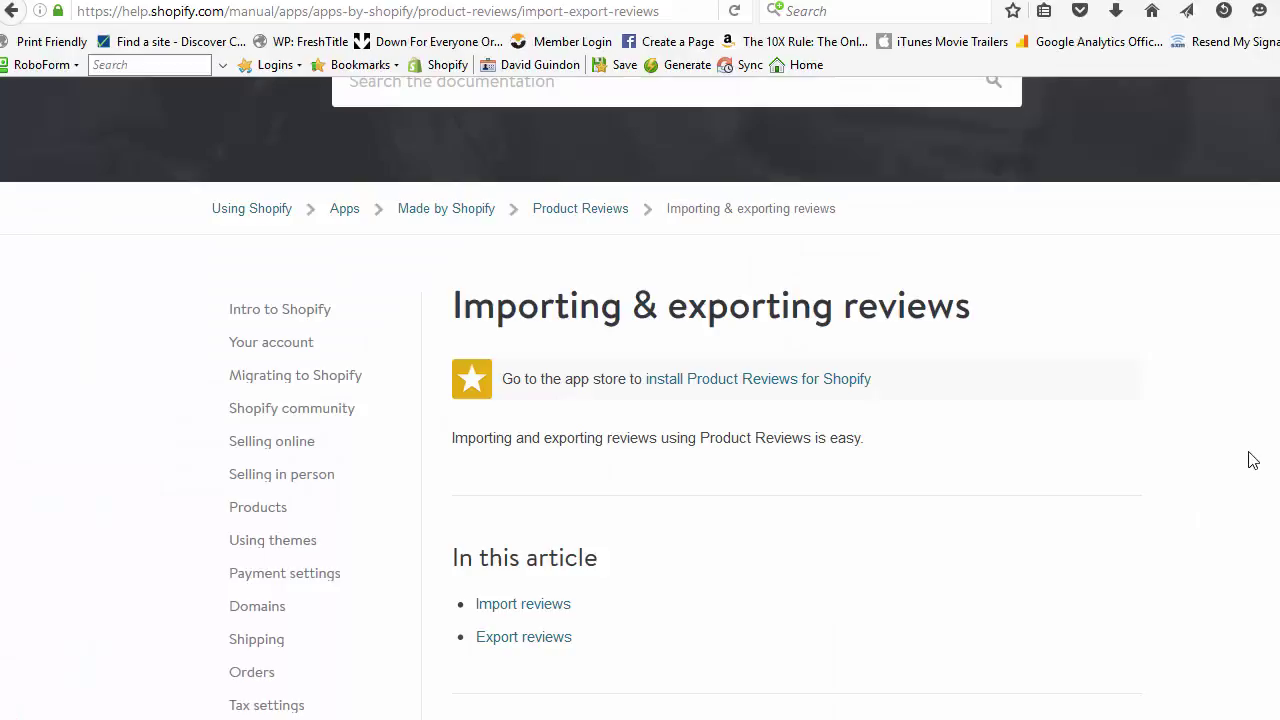
Go back to the Google results for the Shopify import reviews search
scroll(1254, 460, "up", 2)
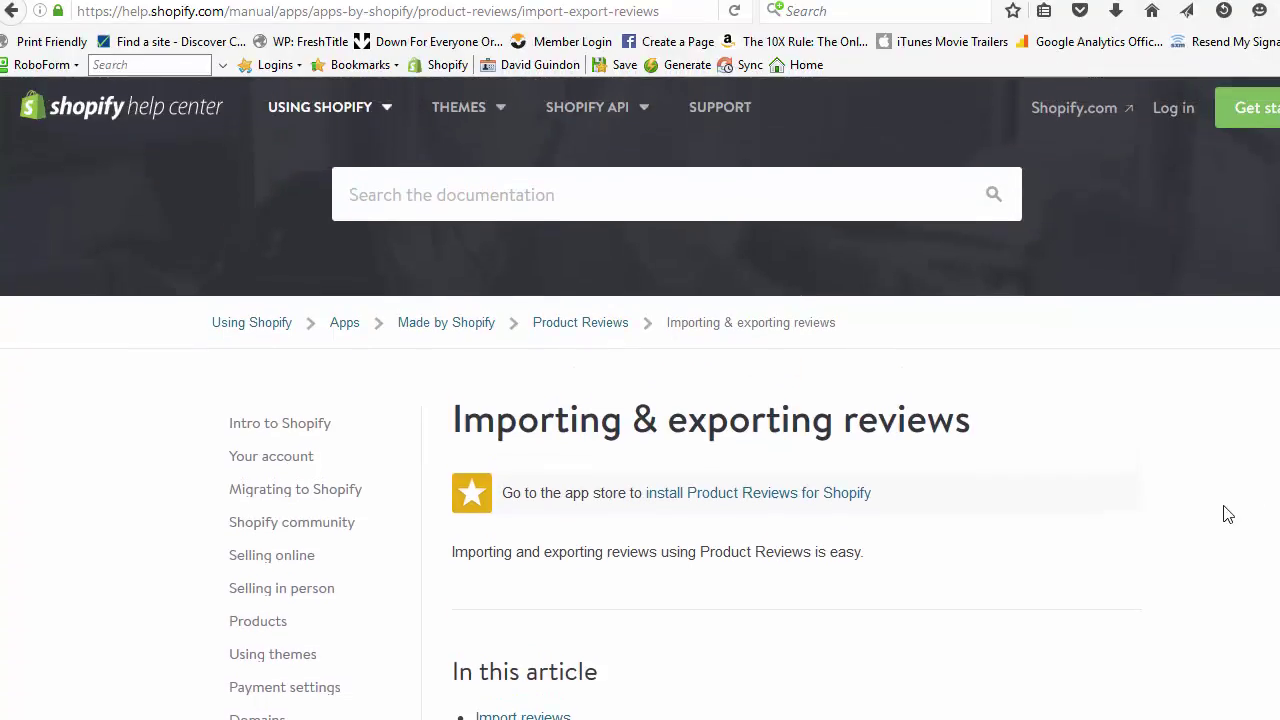
key("alt+Left")
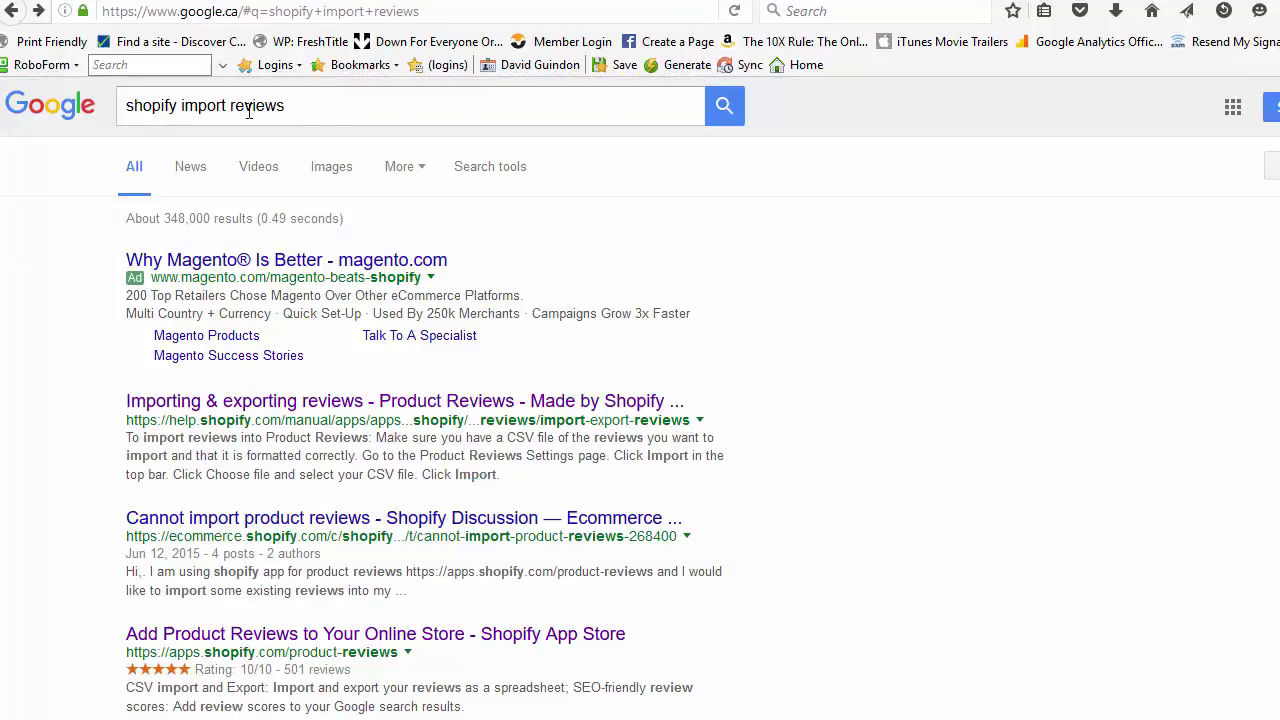
left_click_drag(338, 105, 125, 107)
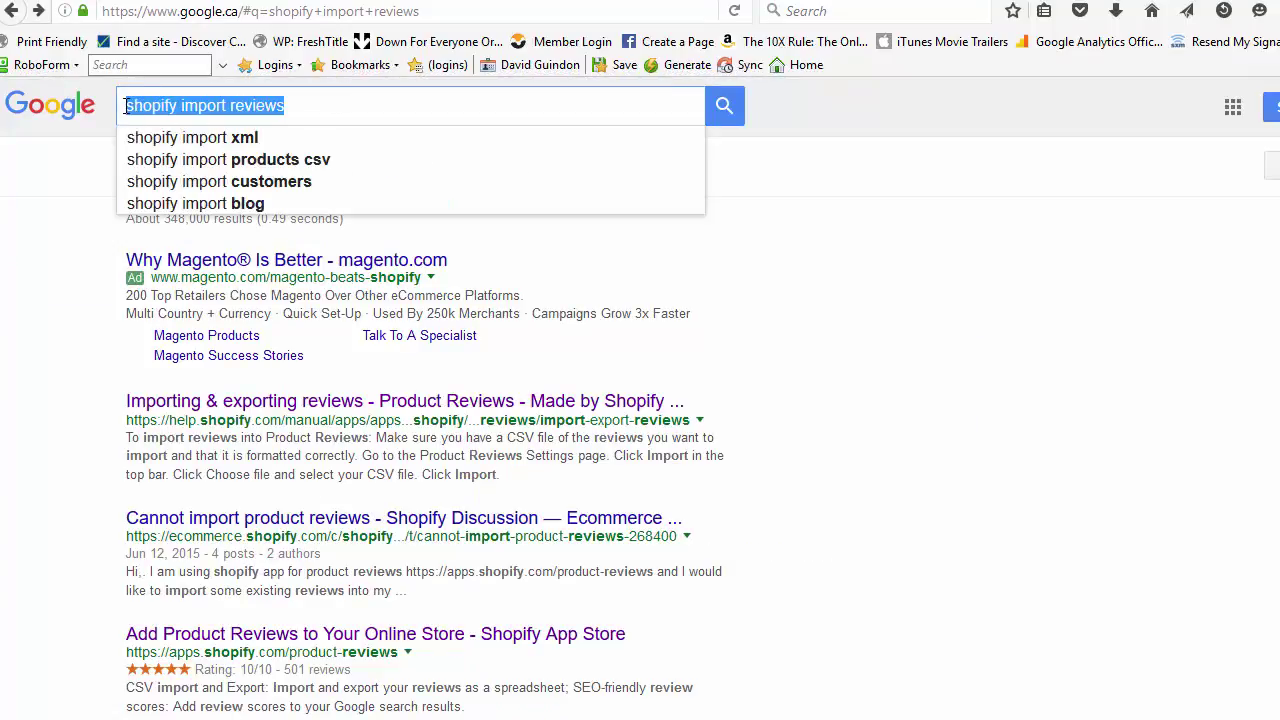
left_click(1165, 194)
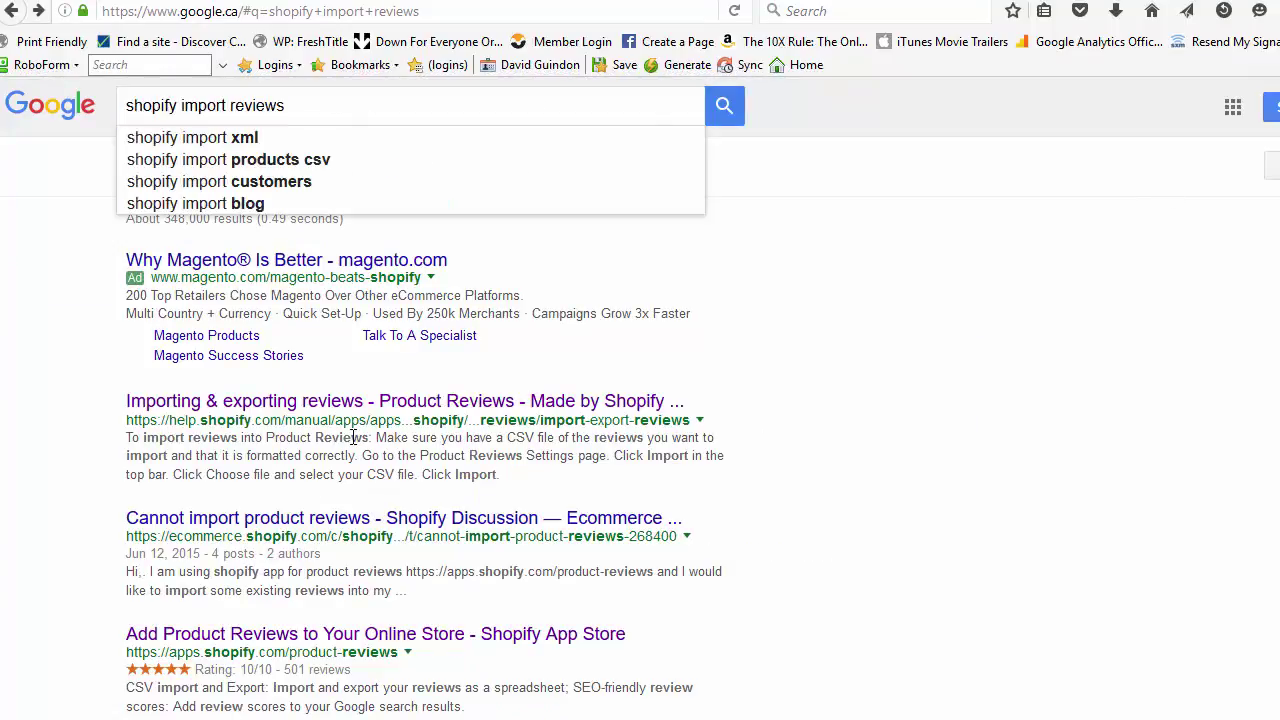
Open the Shopify 'Importing & exporting reviews' article and read its export instructions
left_click(538, 408)
scroll(685, 396, "down", 12)
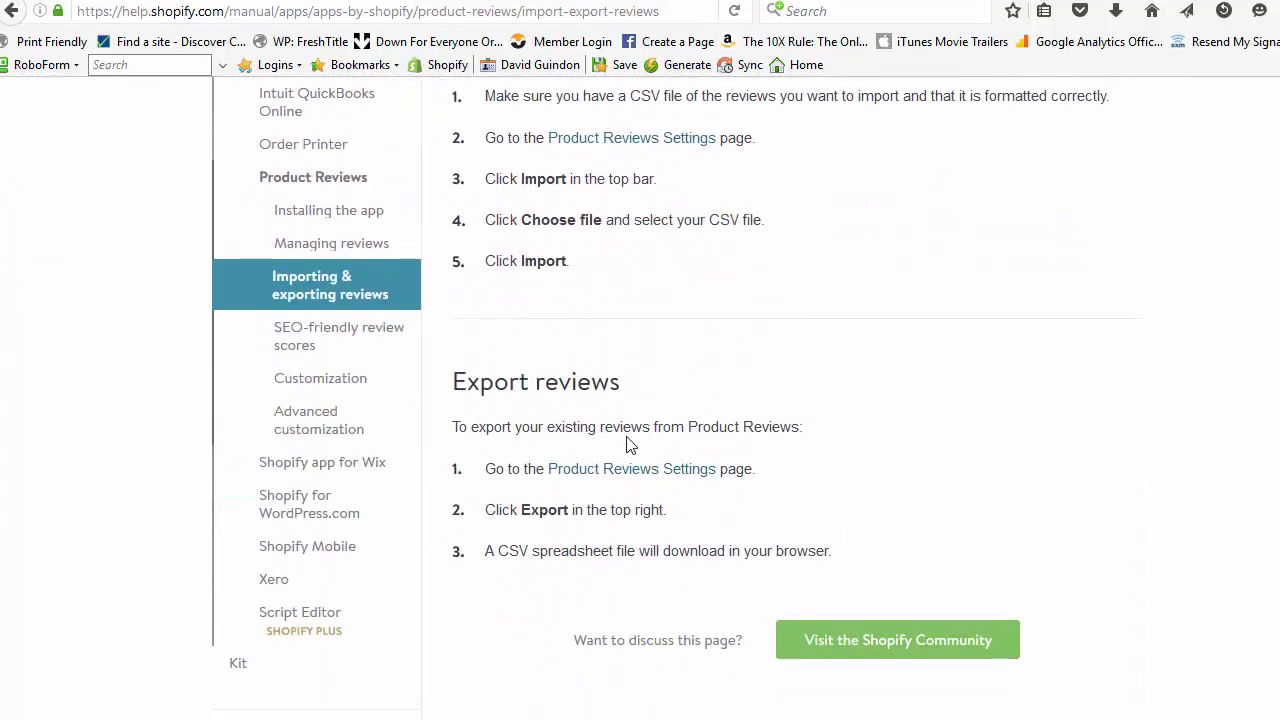
scroll(629, 443, "up", 4)
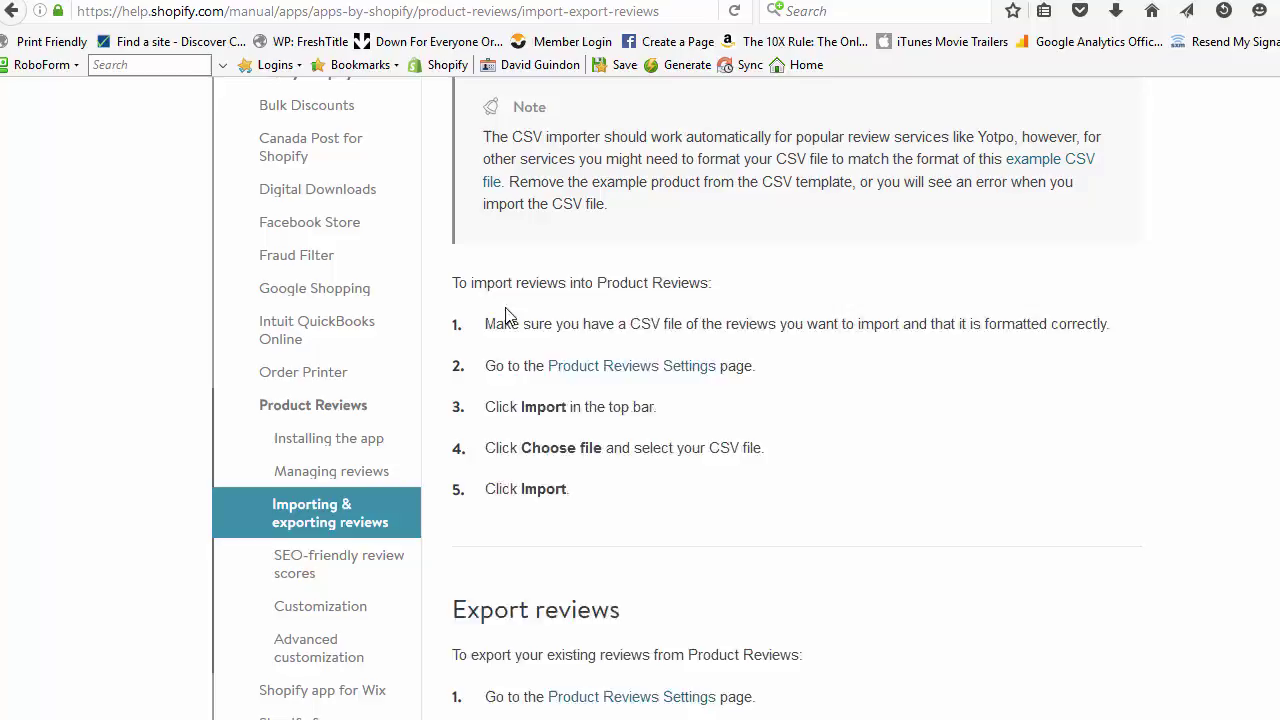
left_click_drag(460, 590, 760, 700)
left_click(600, 495)
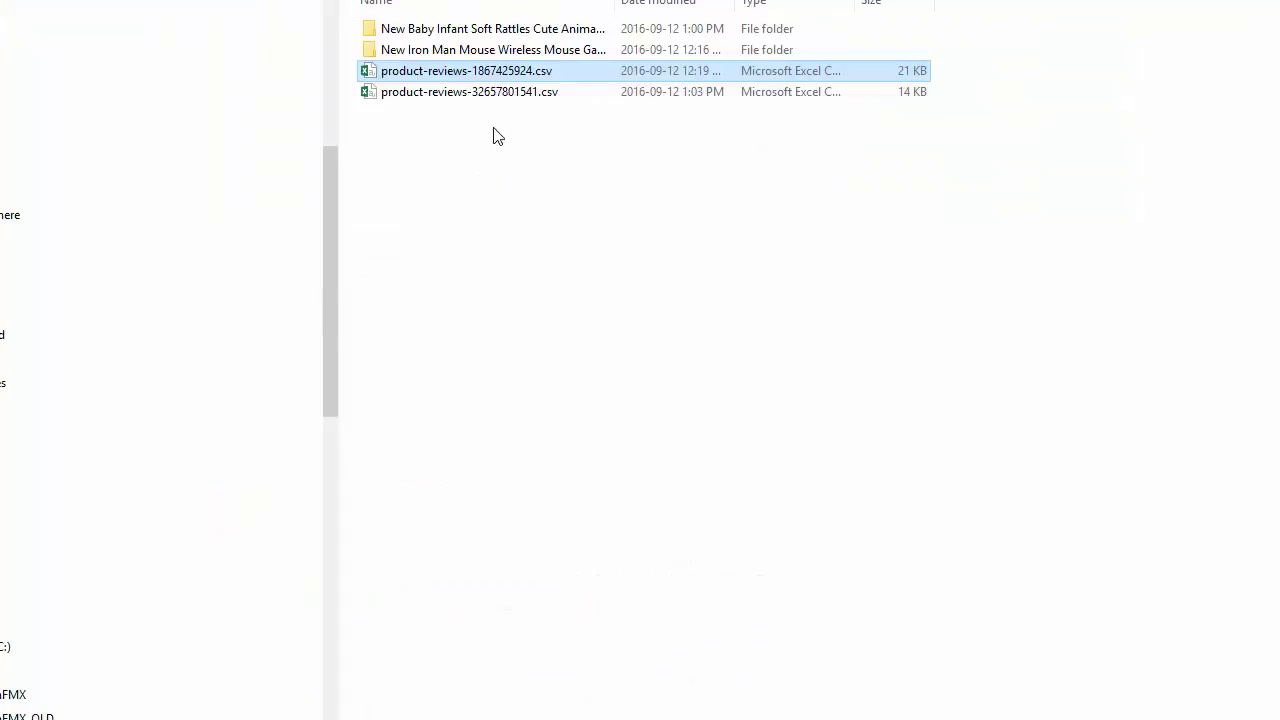
Open product-reviews-1867425924.csv, widen the body column to read F18, and close without saving
double_click(440, 72)
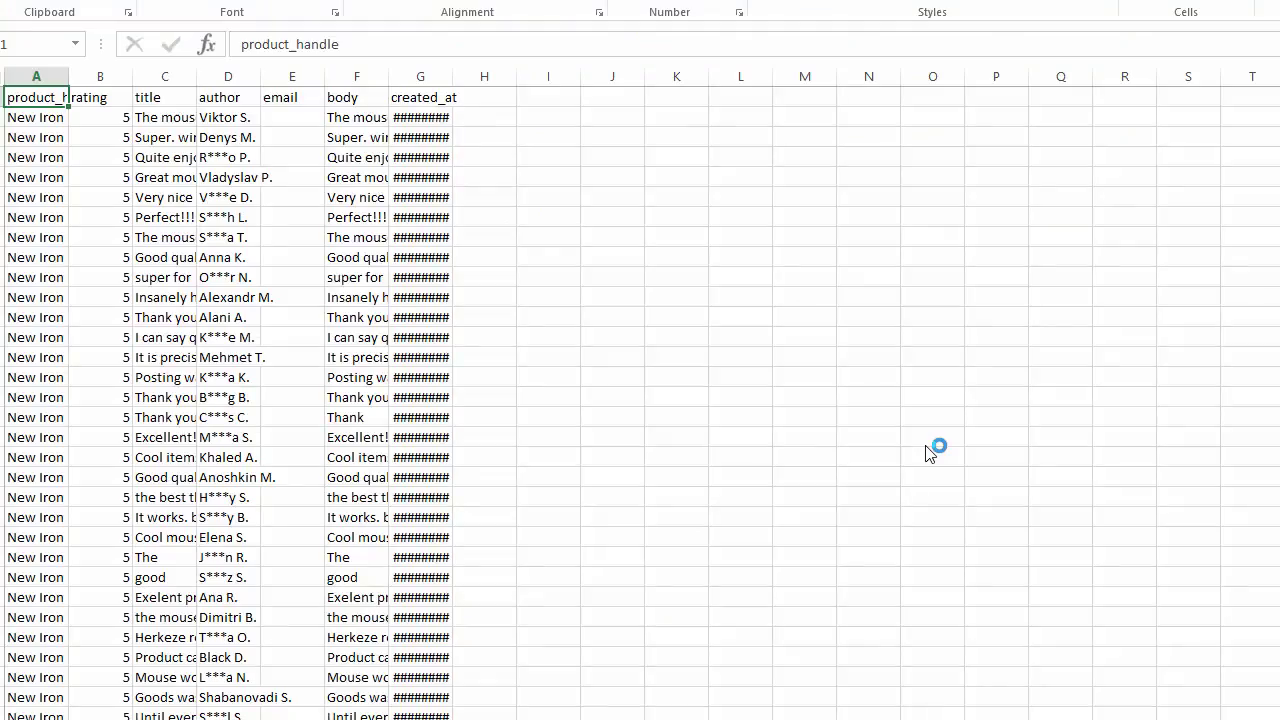
left_click_drag(397, 76, 684, 80)
left_click(475, 440)
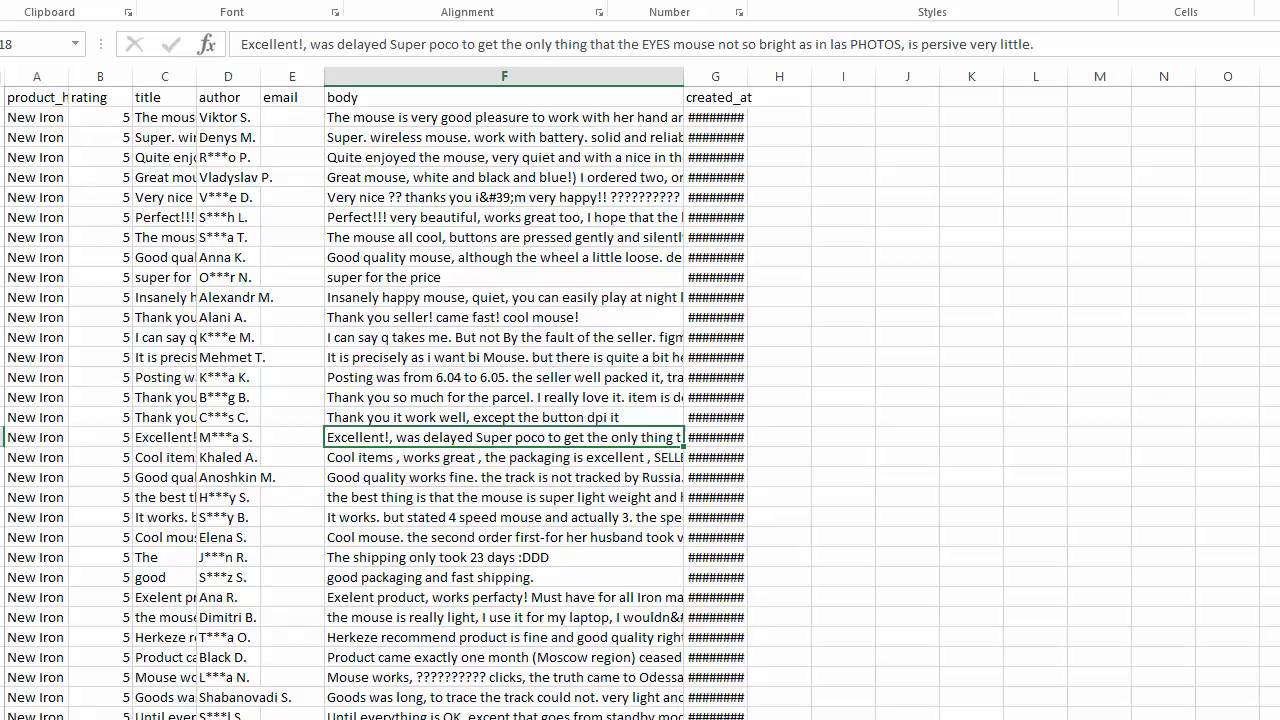
key("alt+F4")
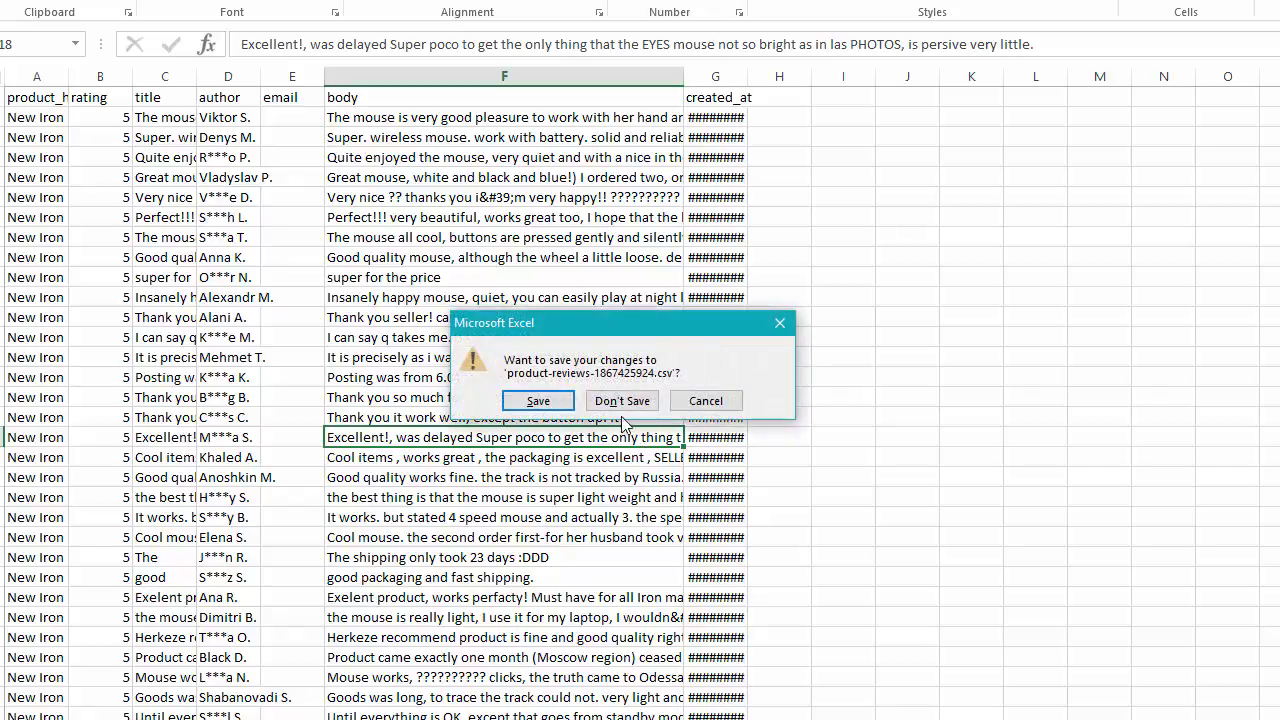
left_click(620, 398)
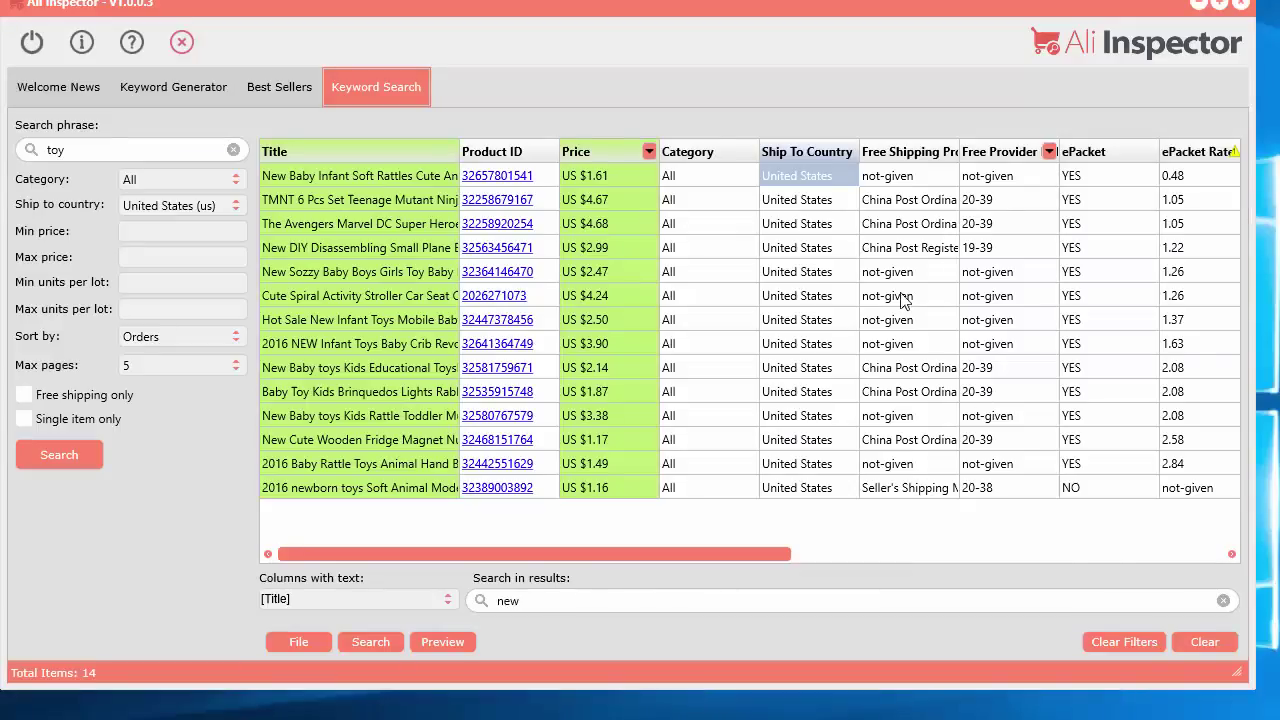
Clear the filter to list all 225 products, cancel clearing results, and hide the search panel
left_click(1131, 643)
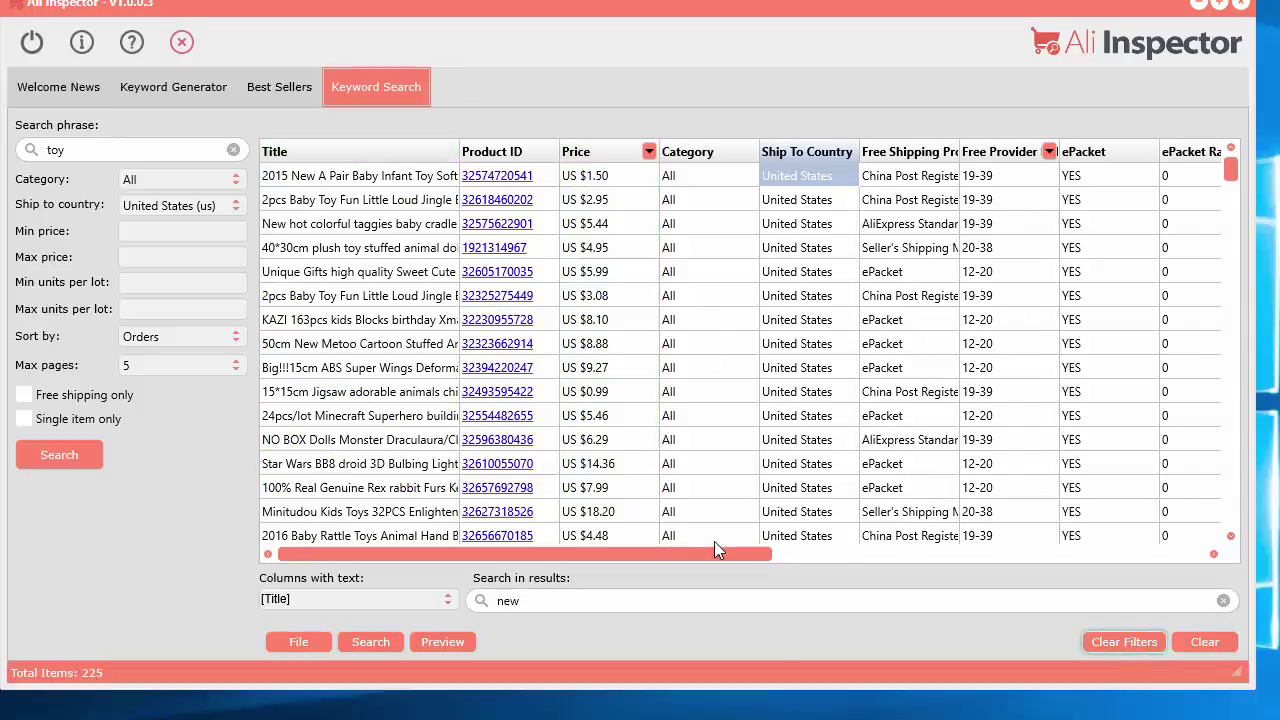
left_click(1197, 645)
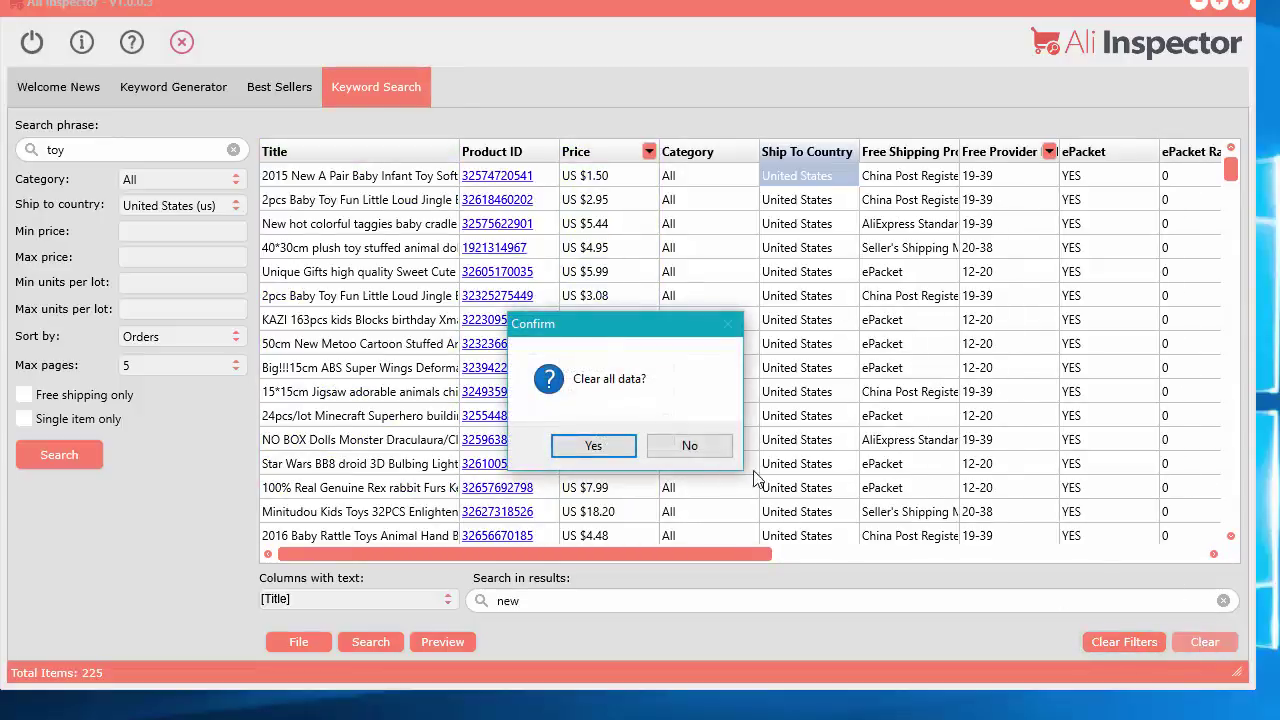
left_click(688, 446)
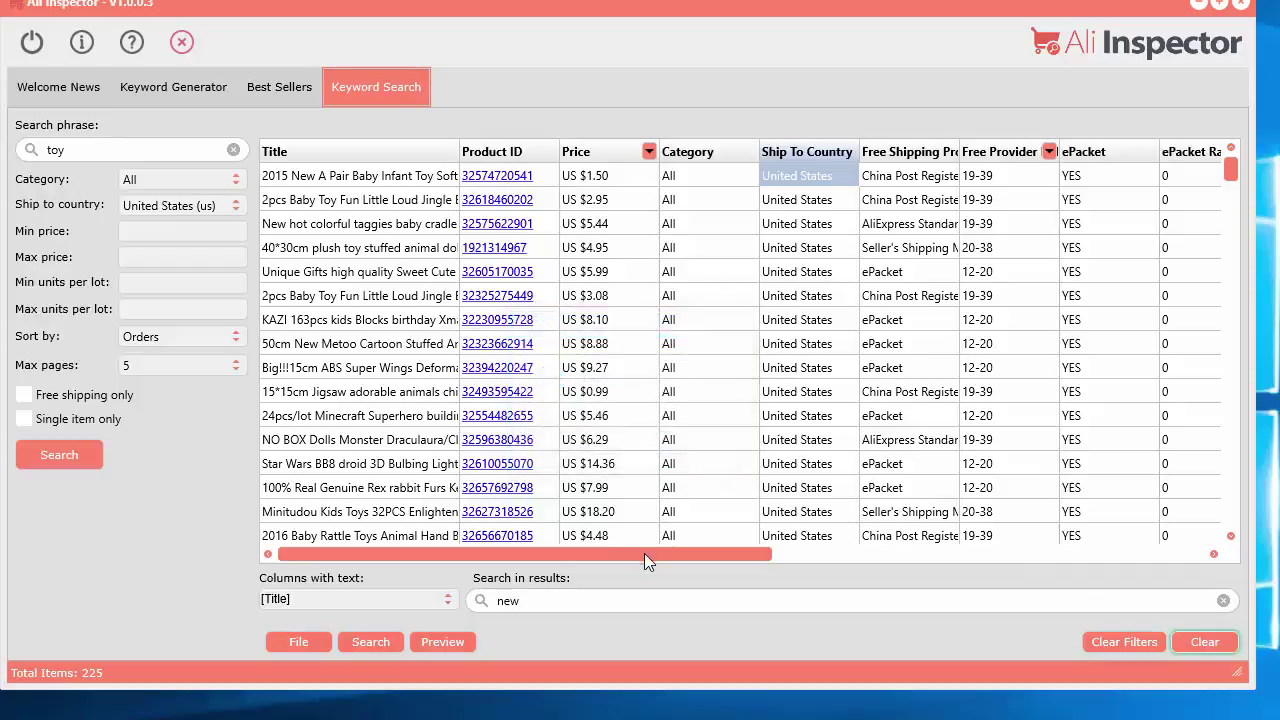
left_click(362, 645)
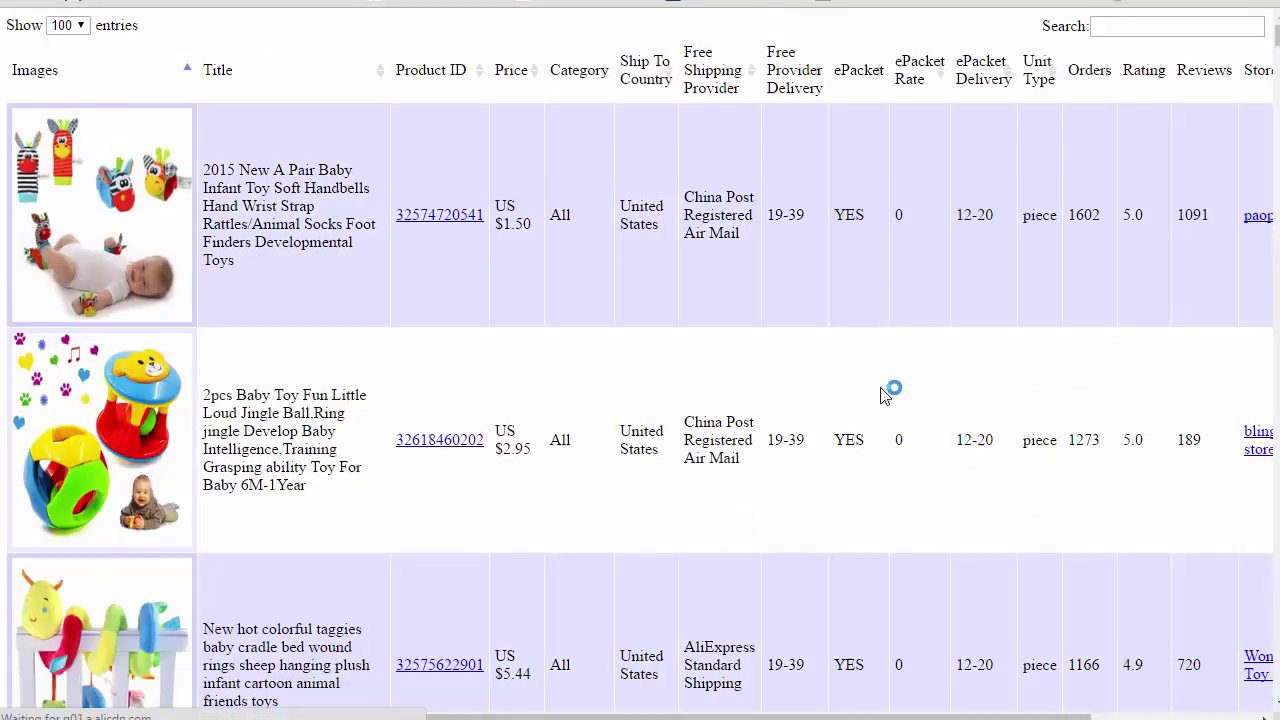
Sort the report table by Product ID, Price, Category, and finally Ship To Country
scroll(784, 472, "down", 1)
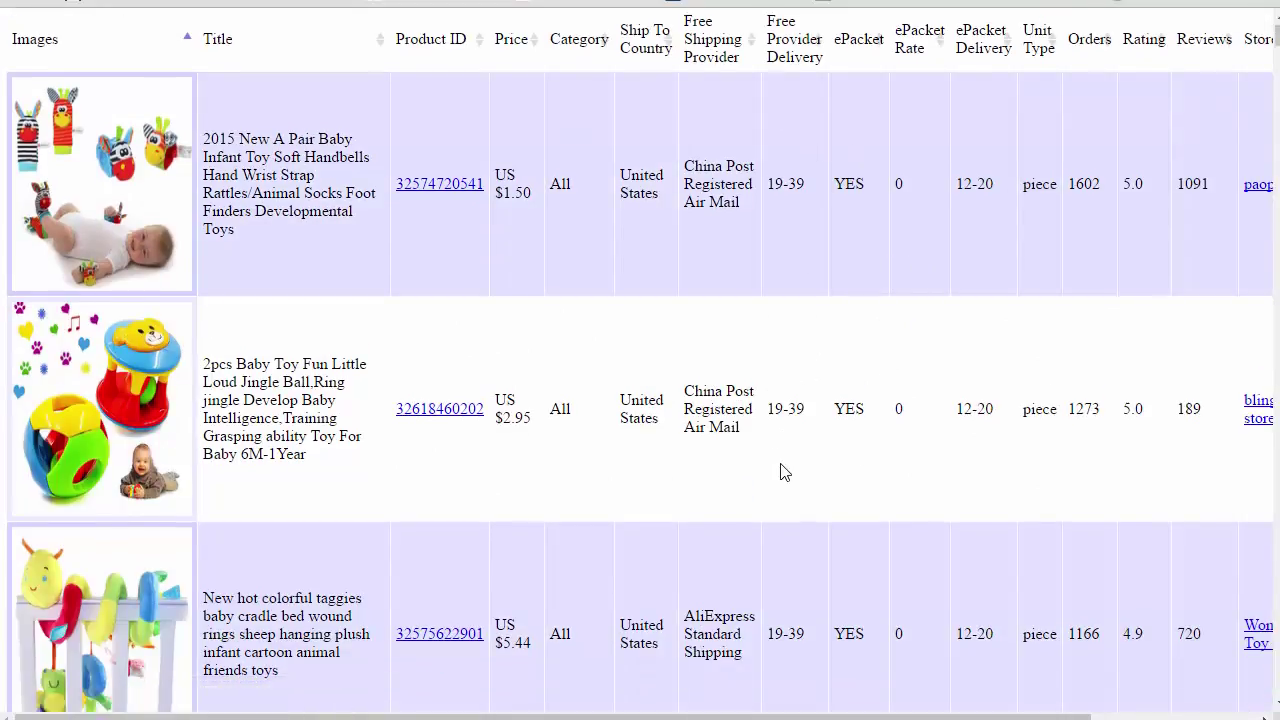
scroll(784, 472, "down", 15)
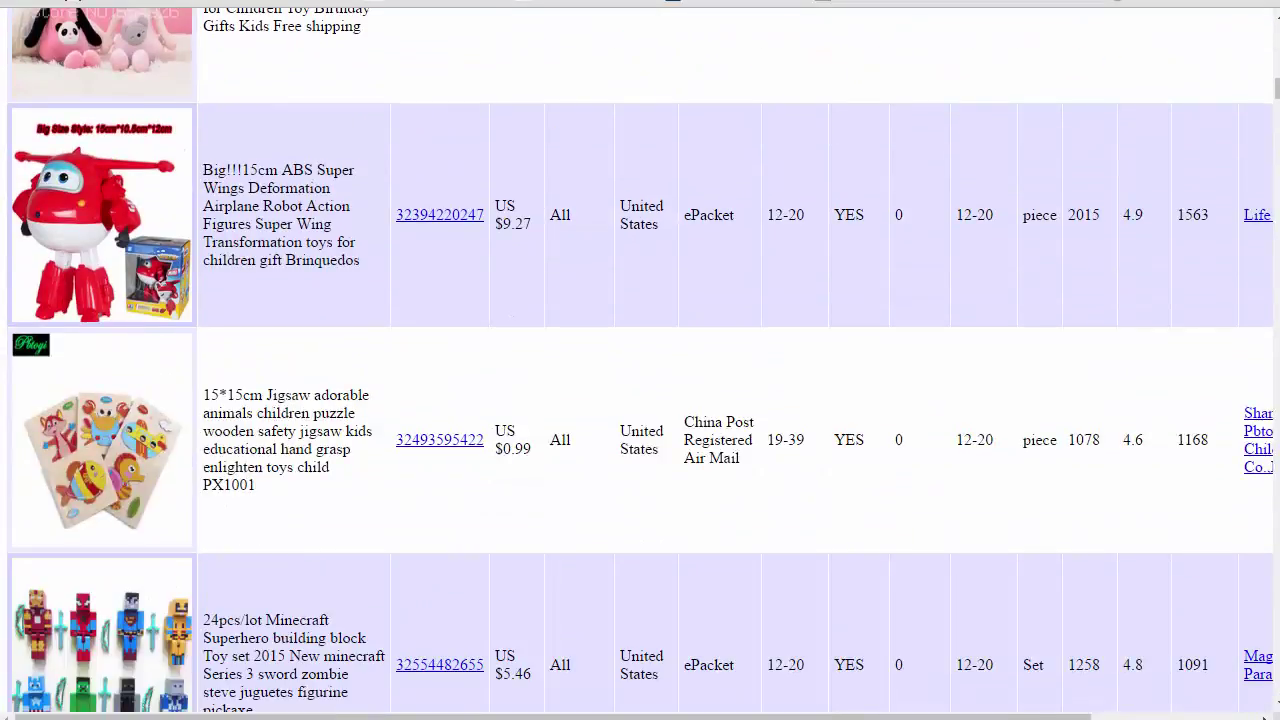
scroll(640, 360, "down", 20)
key("Home")
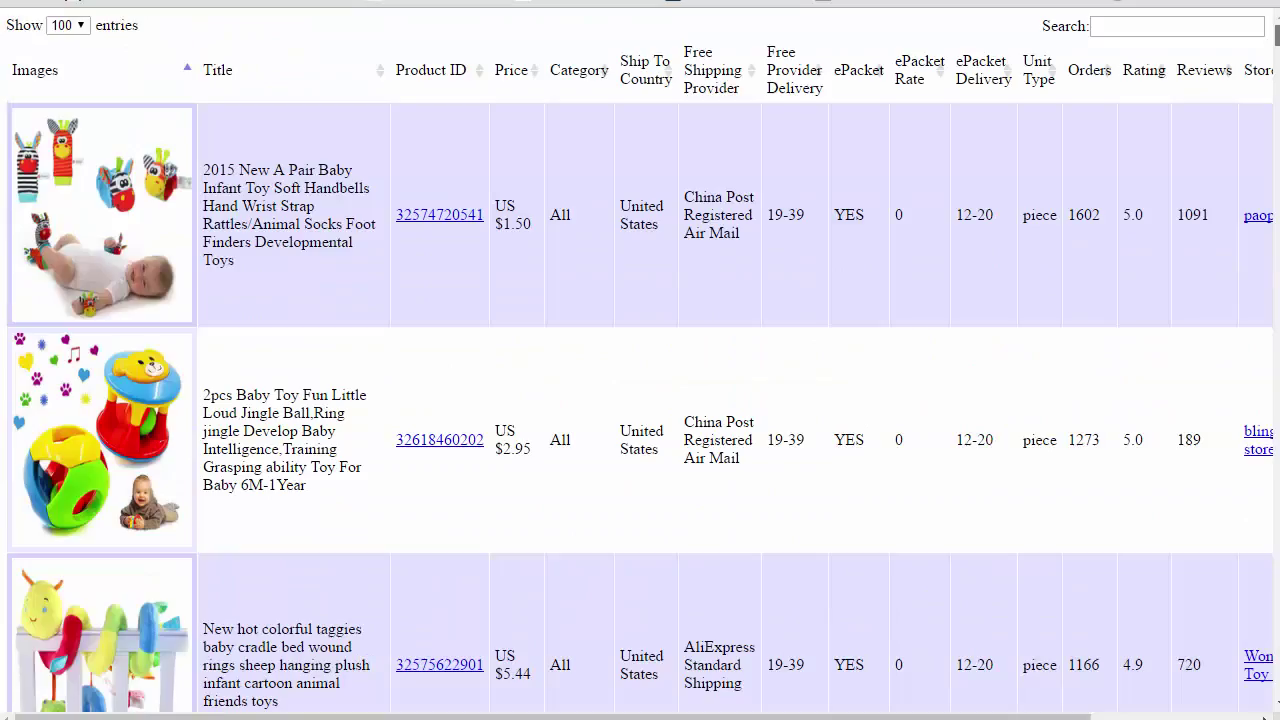
left_click(481, 78)
left_click(481, 78)
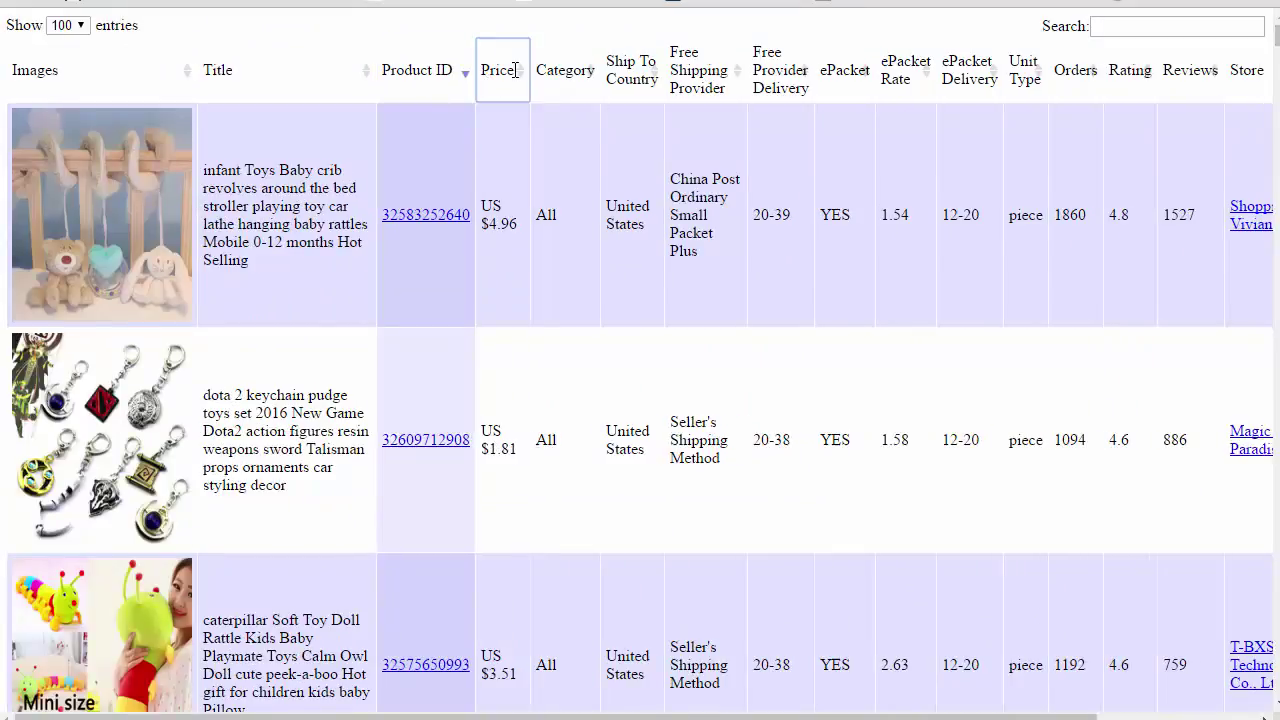
left_click(500, 70)
left_click(500, 68)
left_click(580, 70)
left_click(640, 72)
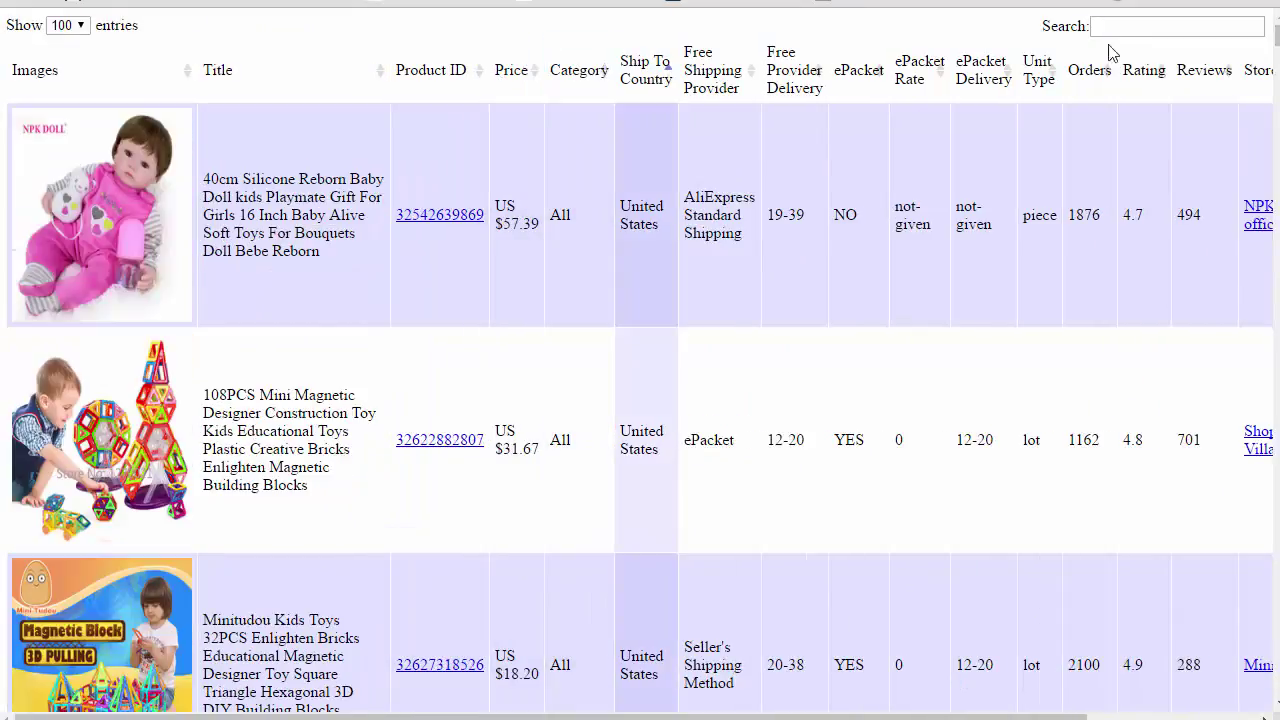
Search the report for 'new', then clear the search to show all rows
left_click(1127, 33)
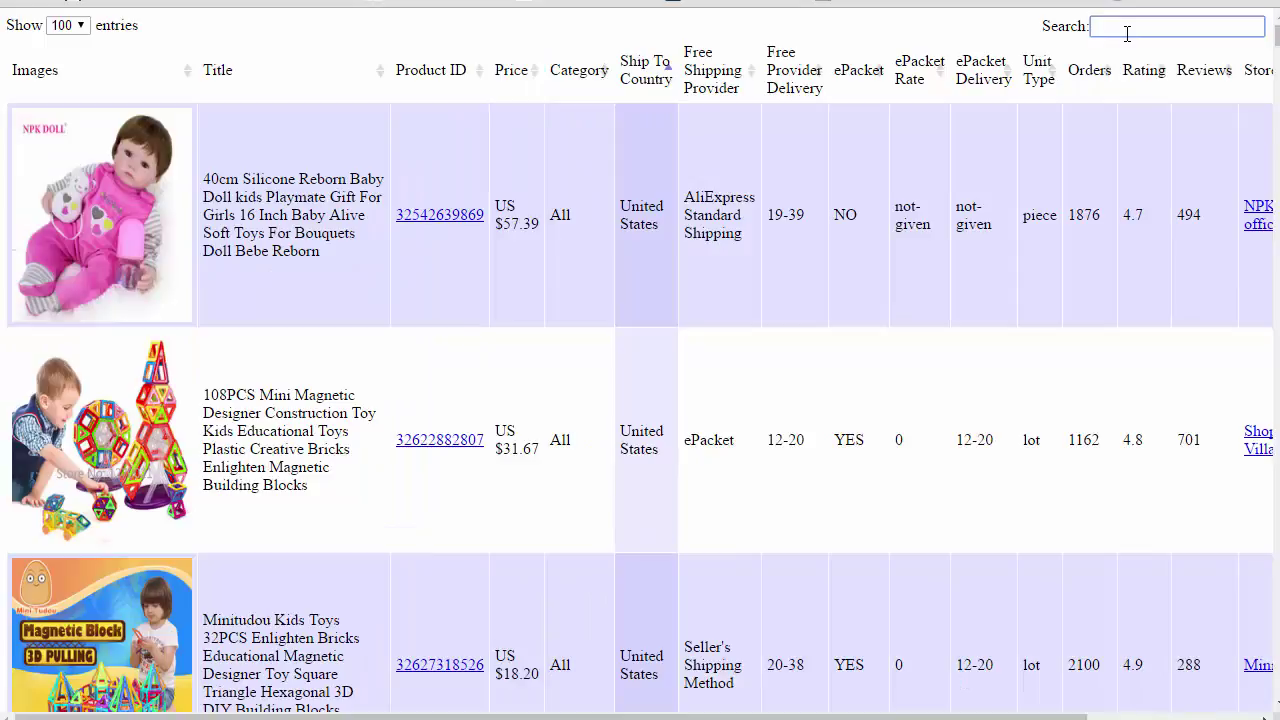
type("new")
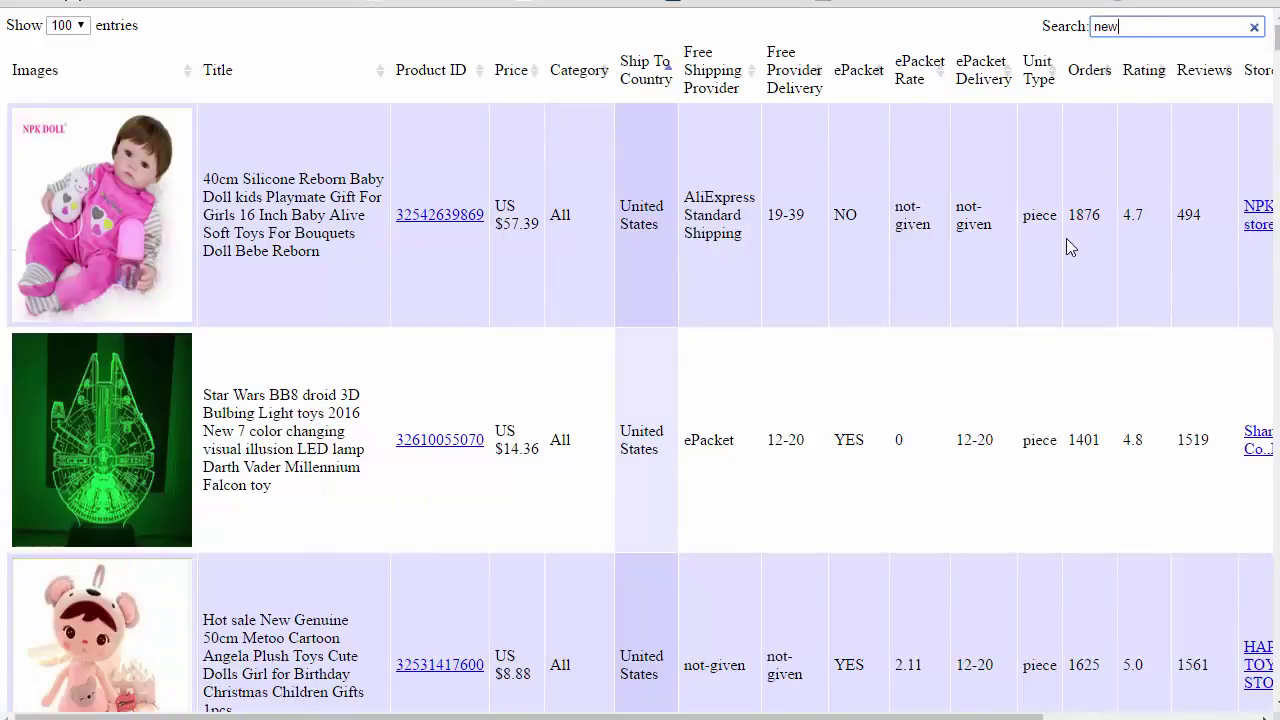
key("BackSpace")
key("BackSpace")
key("BackSpace")
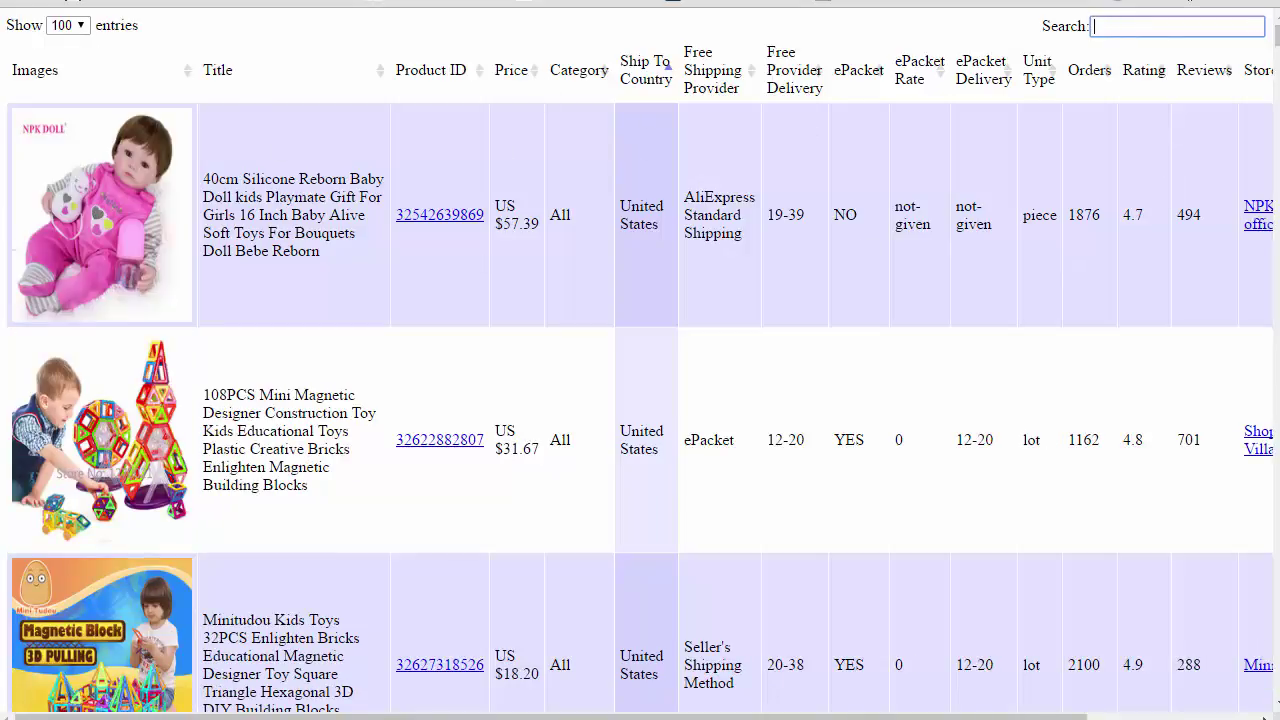
Save the results as a project file, replacing the existing untitled.aikf
left_click(560, 702)
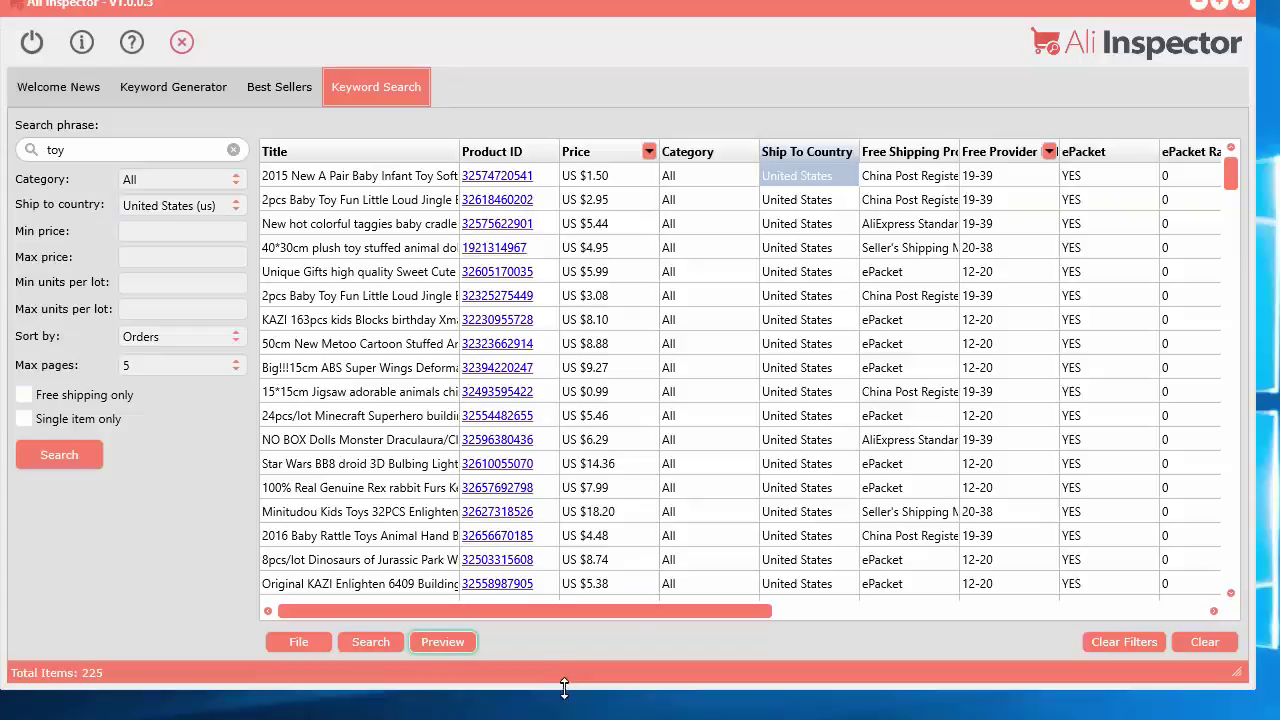
left_click_drag(562, 688, 575, 587)
left_click(311, 541)
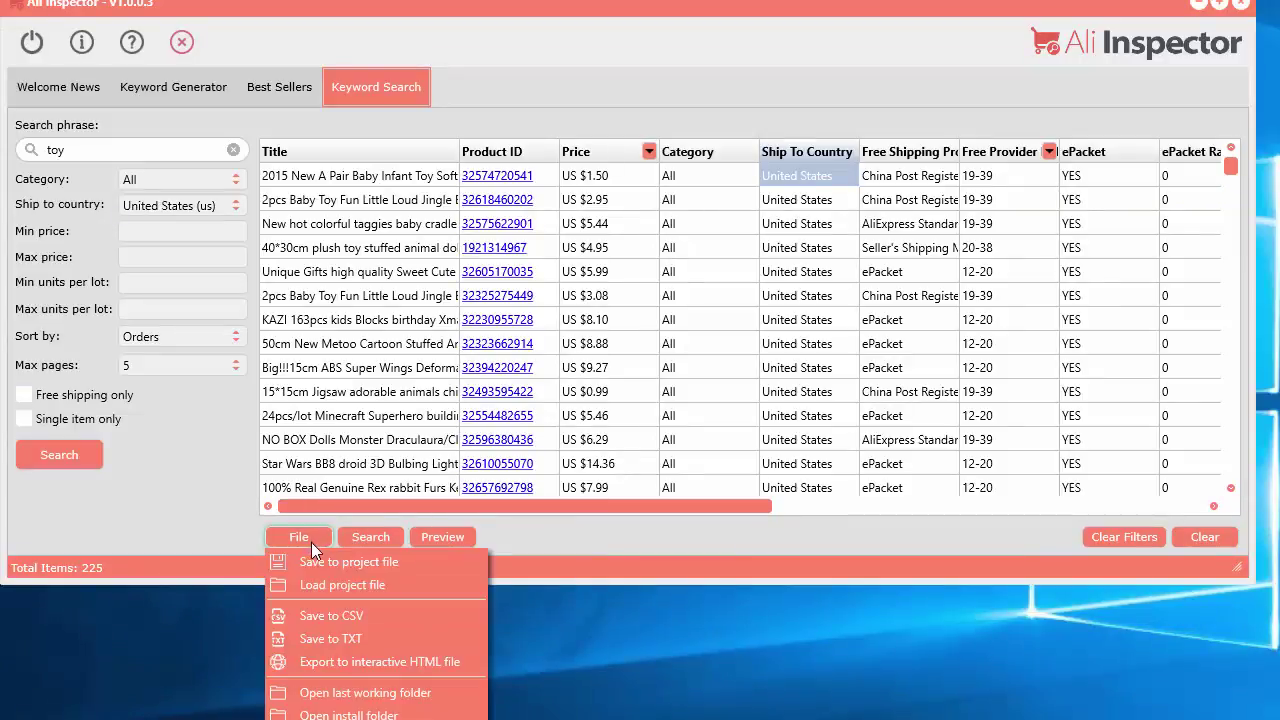
left_click(331, 562)
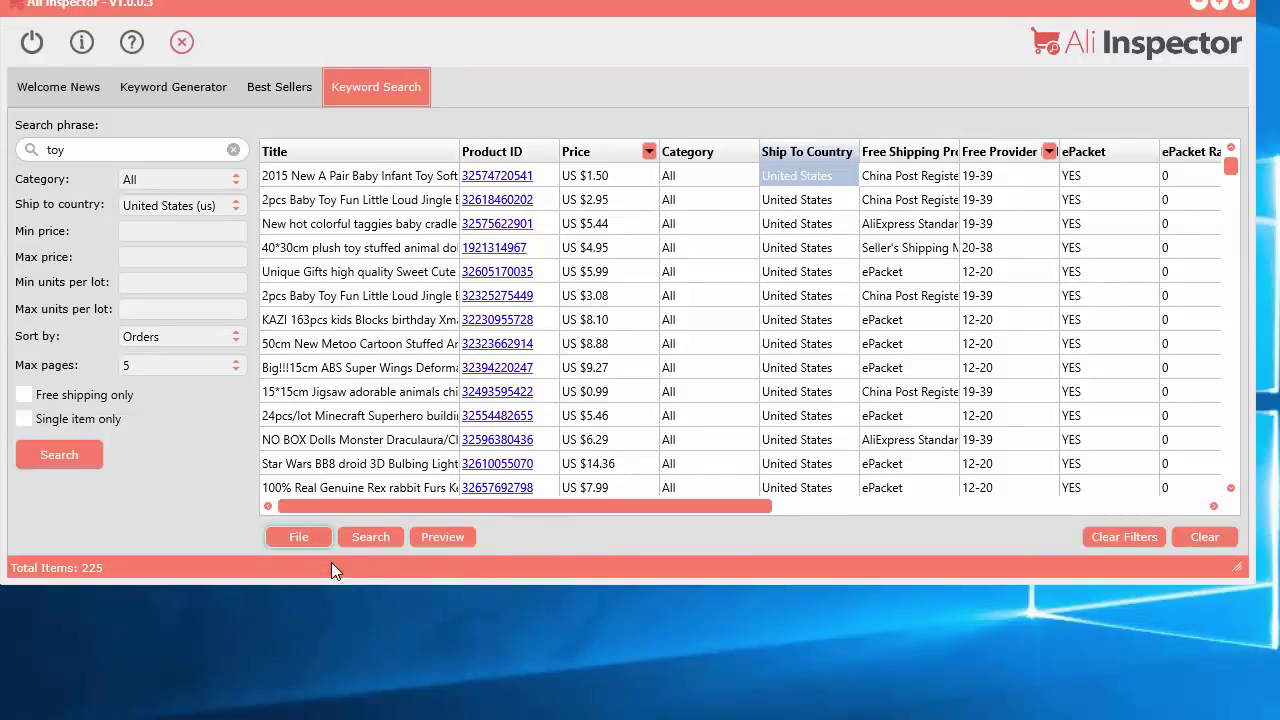
left_click(714, 620)
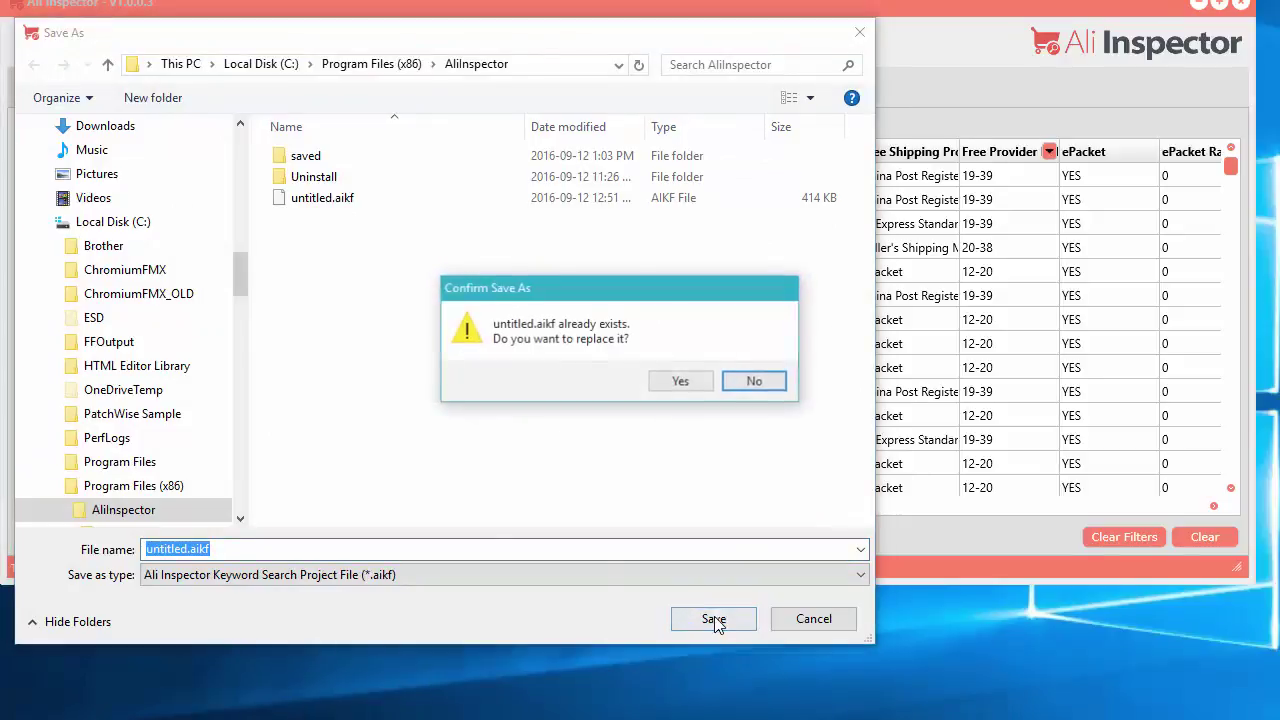
left_click(665, 381)
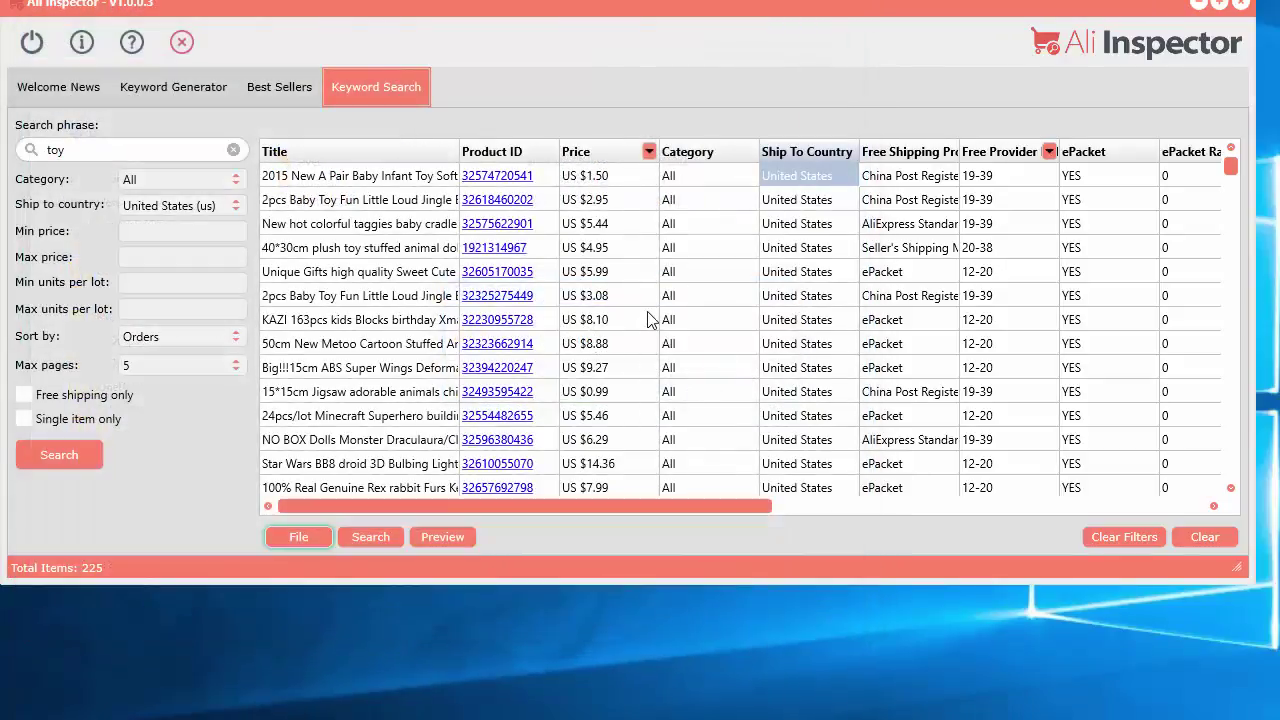
Start loading a saved project file, then cancel the Open dialog
left_click(311, 541)
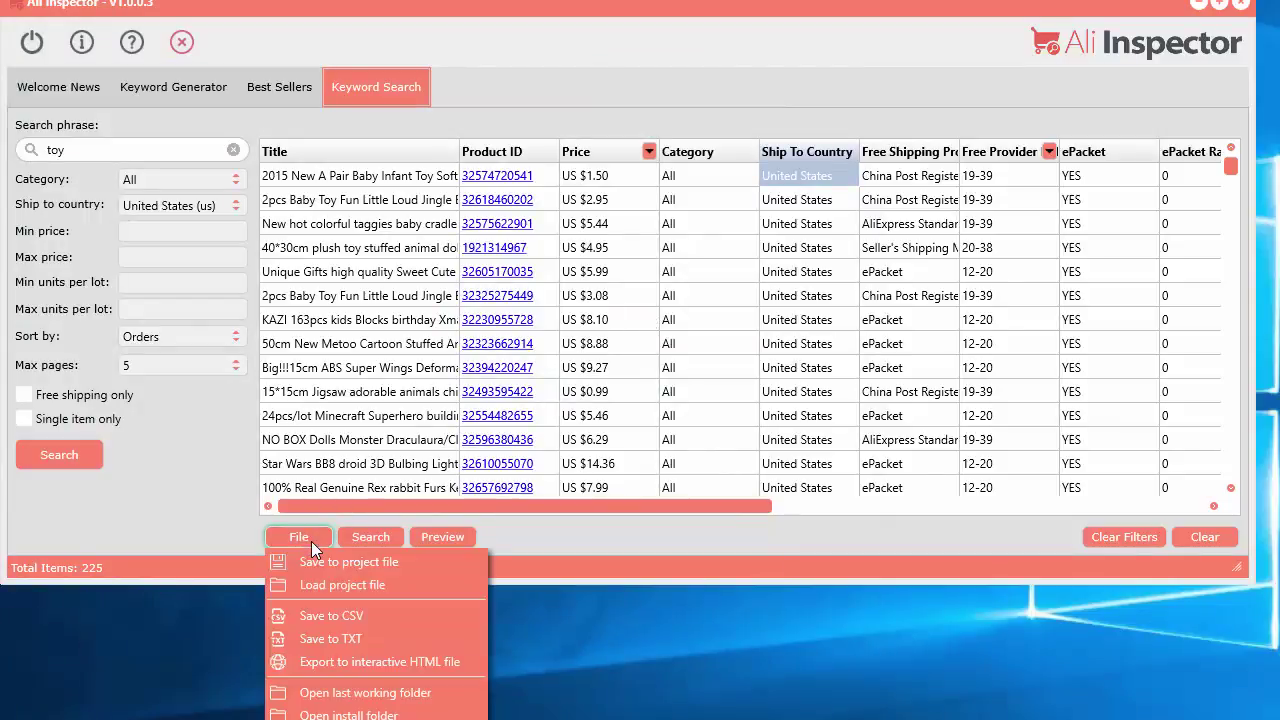
left_click(361, 279)
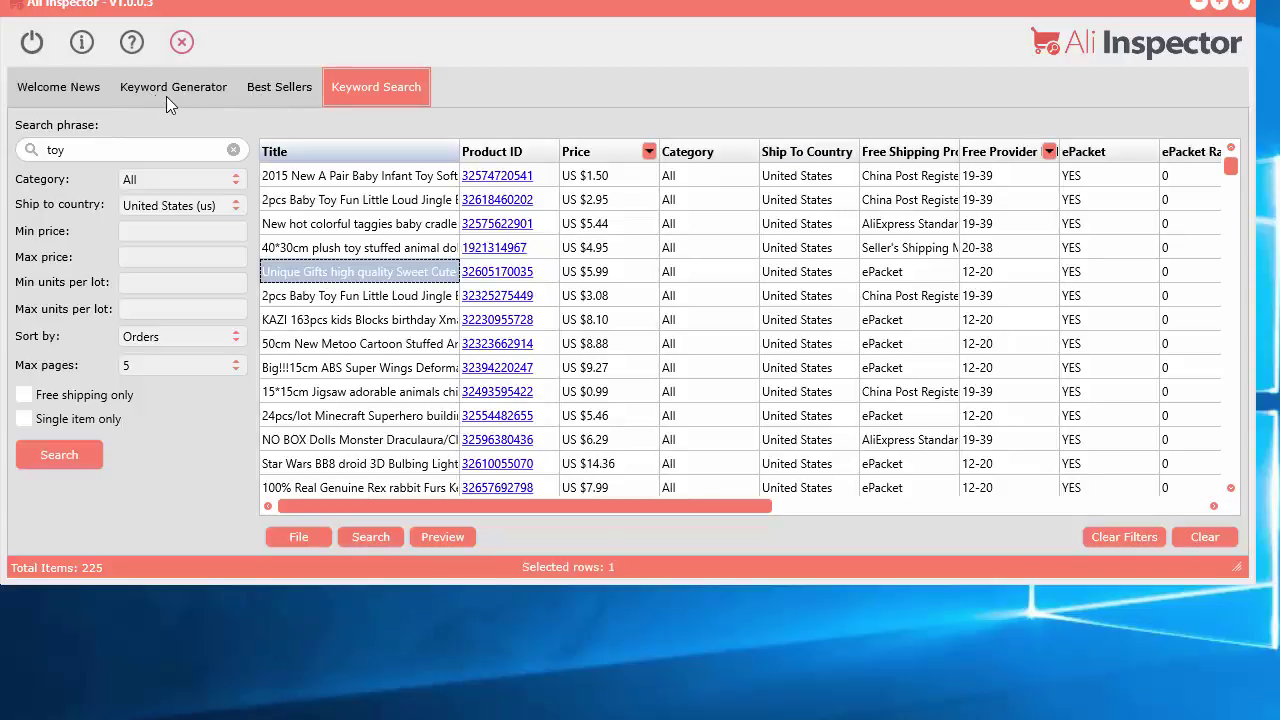
left_click(308, 545)
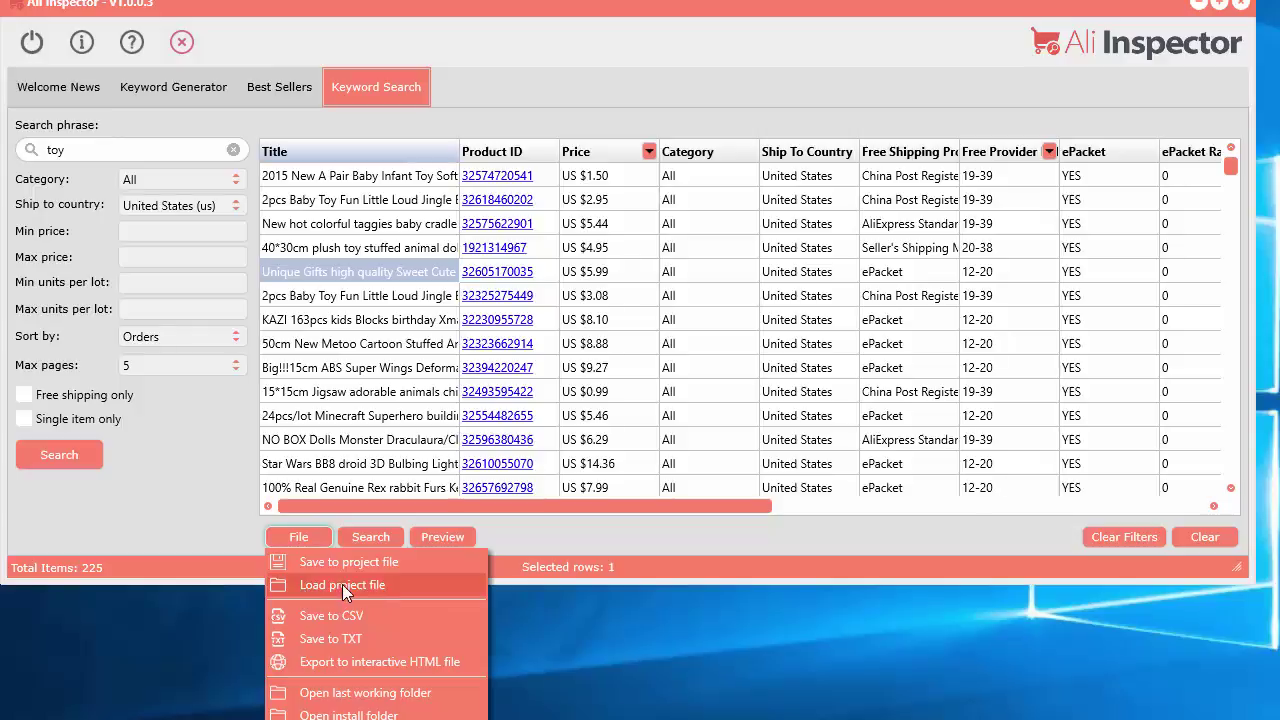
left_click(342, 584)
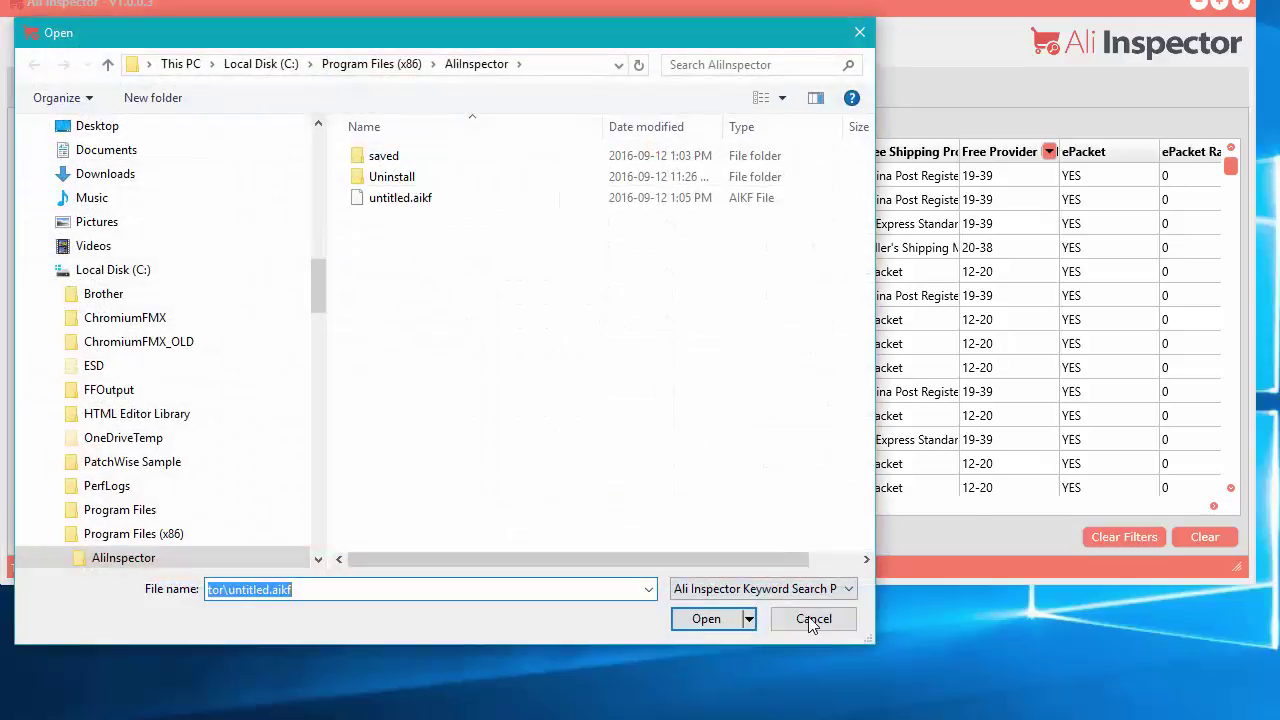
left_click(812, 620)
Export the results as an interactive HTML report named search-report.html
left_click(317, 538)
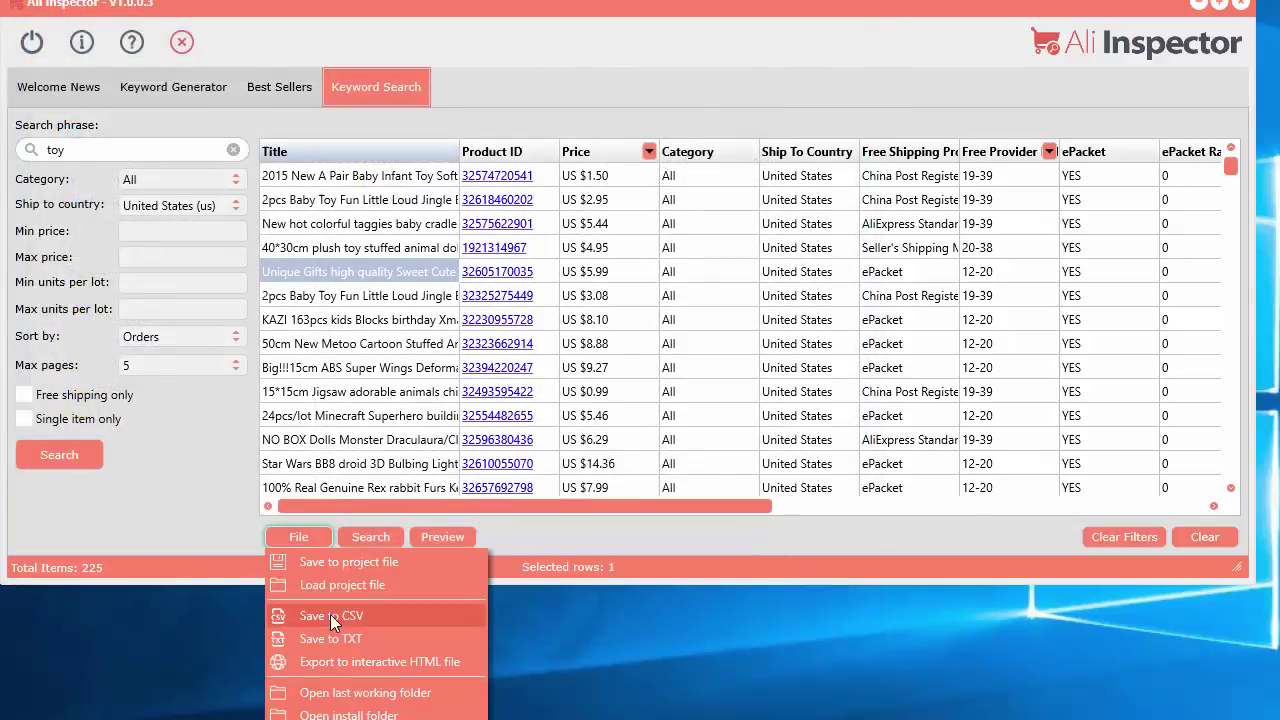
left_click(397, 662)
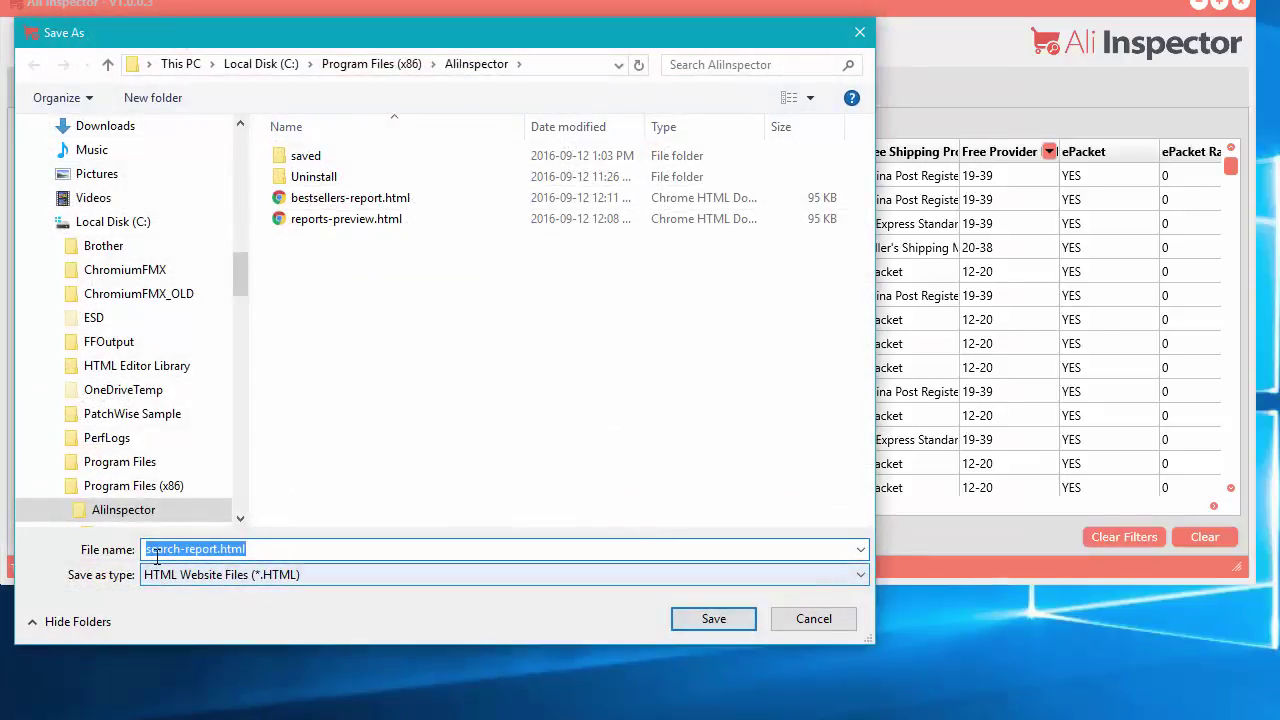
left_click(712, 617)
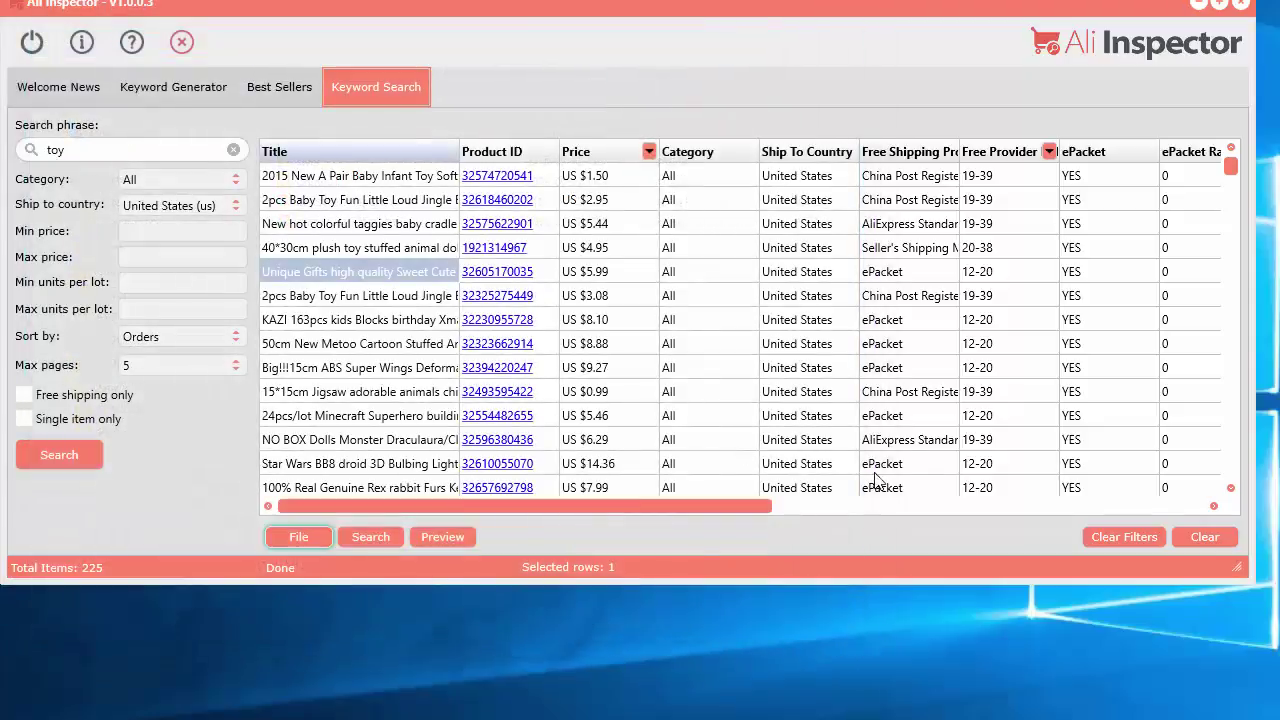
Open the last working folder and sort it by Date modified, newest first
left_click(299, 540)
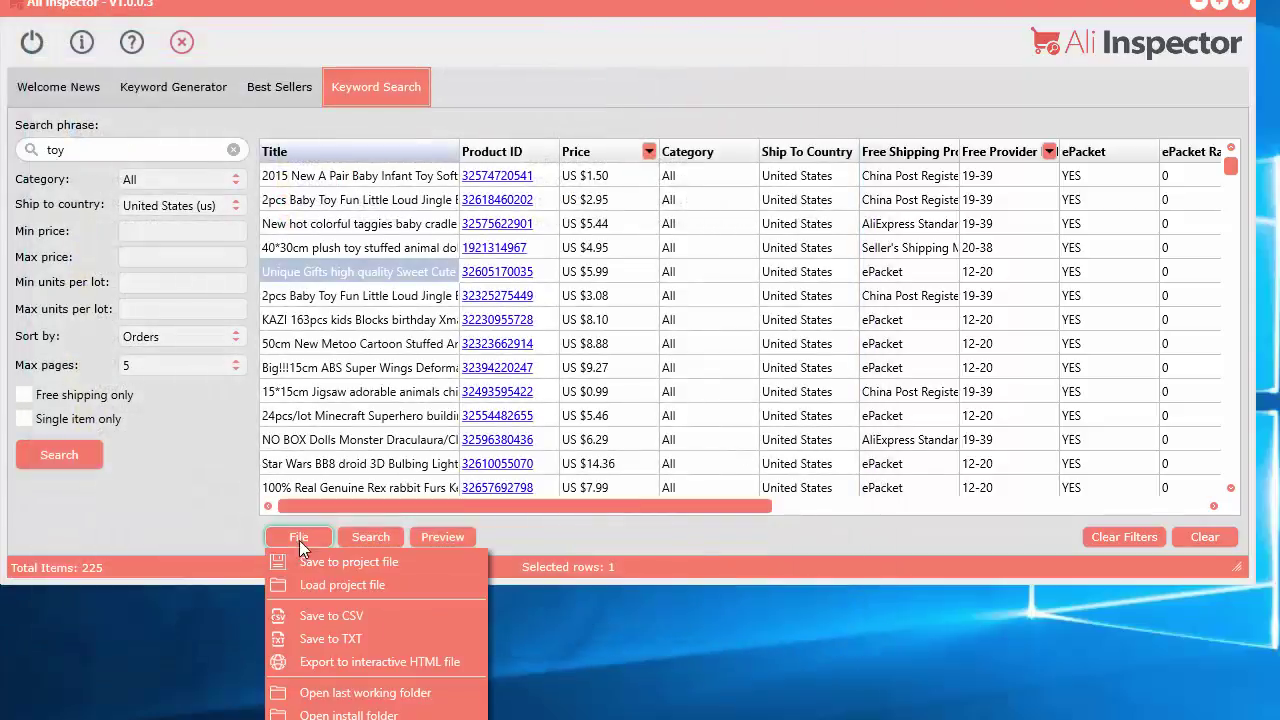
left_click(367, 697)
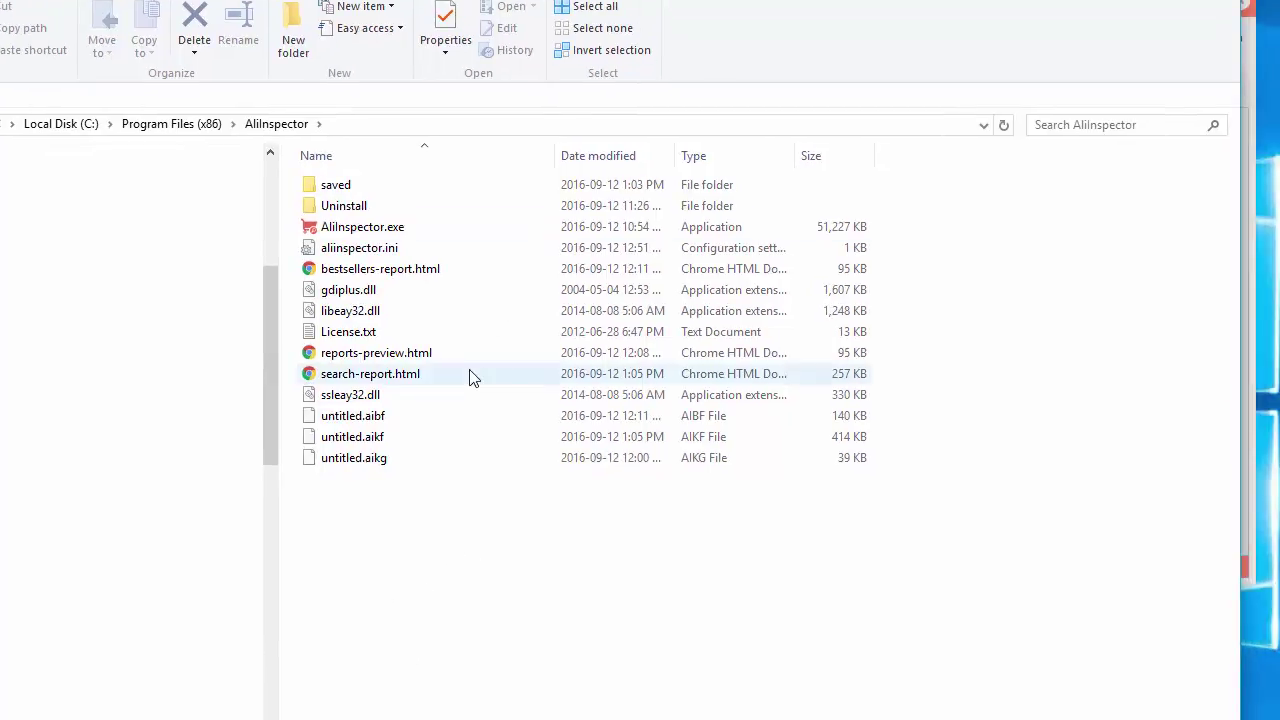
left_click(634, 160)
View search-report.html's 225 toy entries, then close the browser and Explorer
left_click(370, 190)
double_click(370, 190)
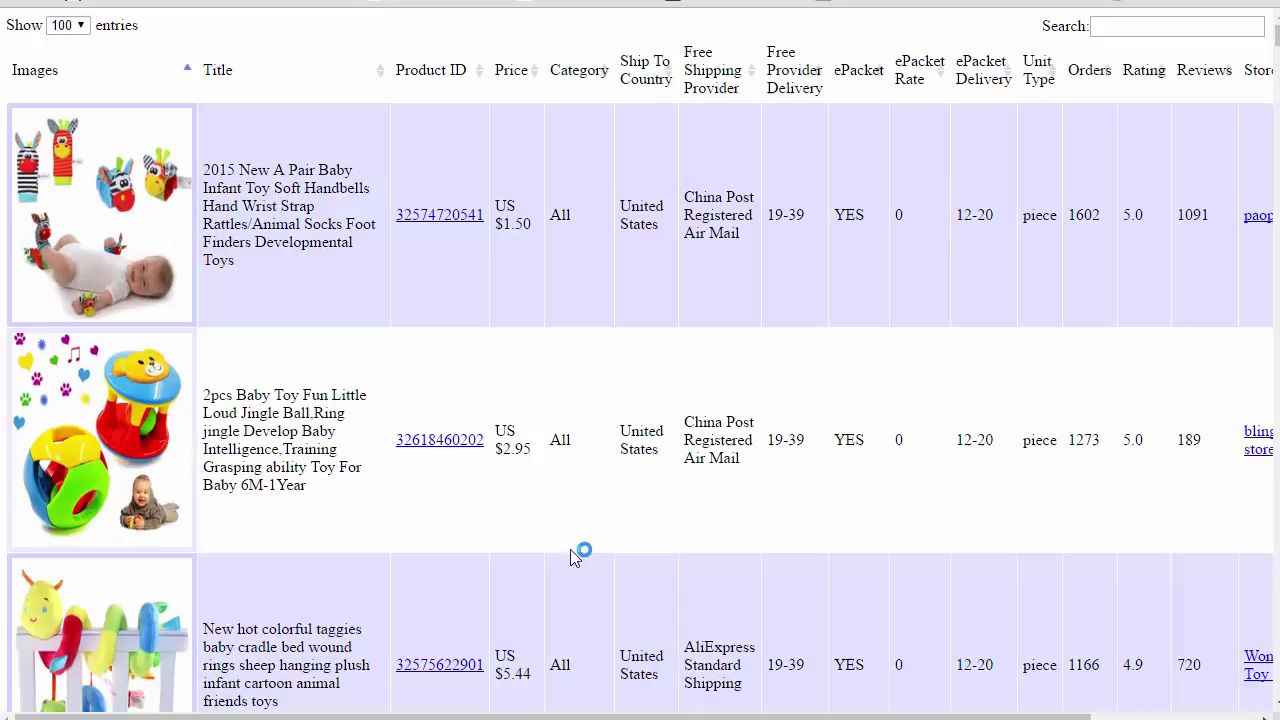
scroll(912, 435, "down", 10)
scroll(915, 475, "down", 20)
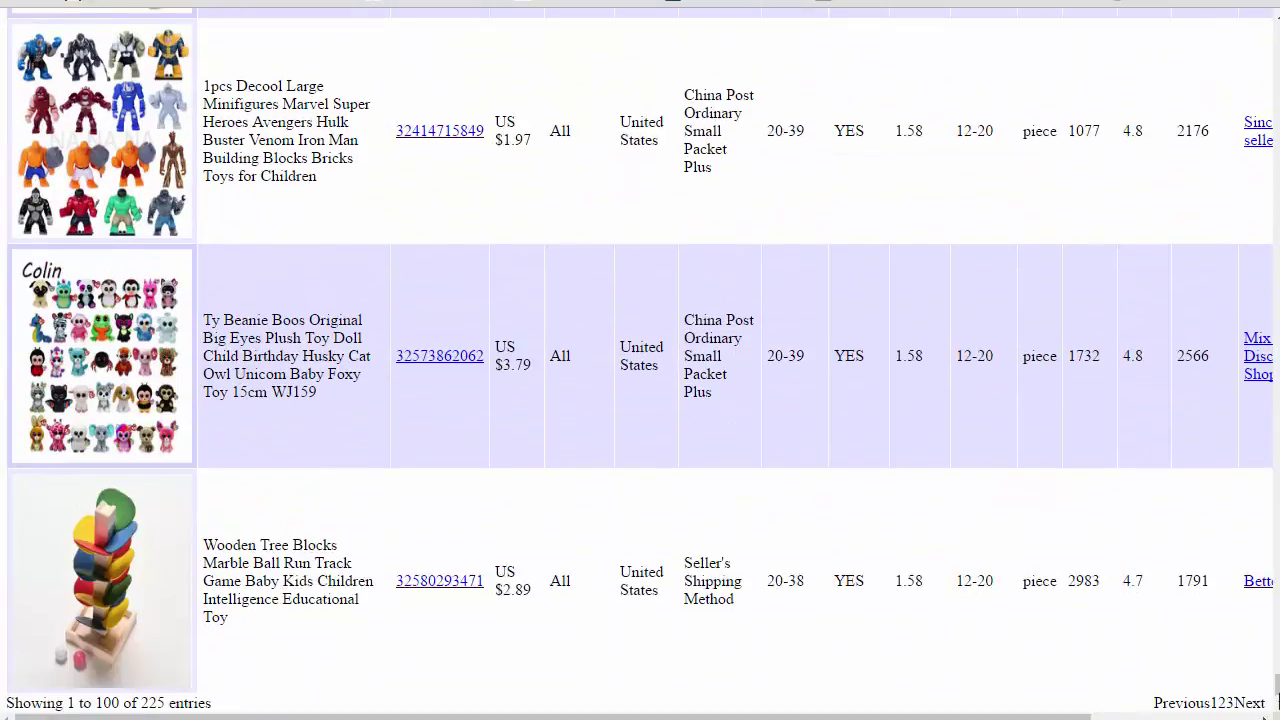
scroll(640, 360, "up", 10)
scroll(640, 360, "down", 10)
key("alt+F4")
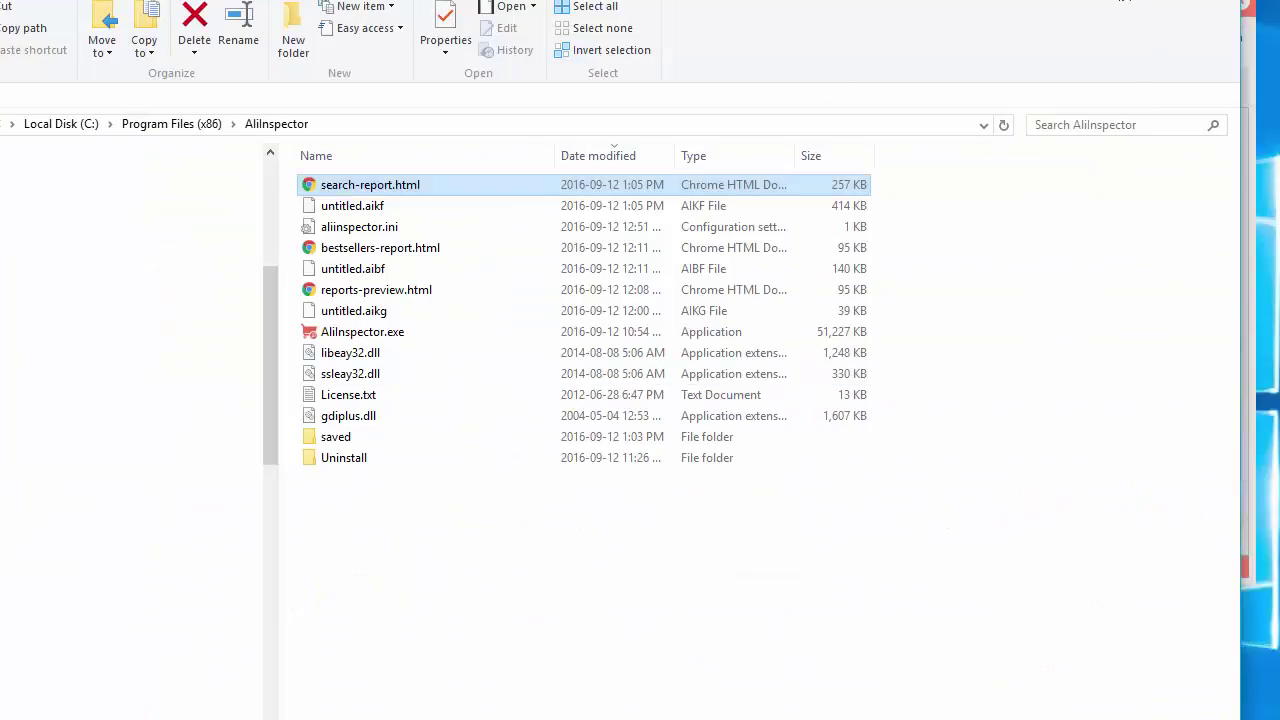
key("alt+F4")
left_click(296, 534)
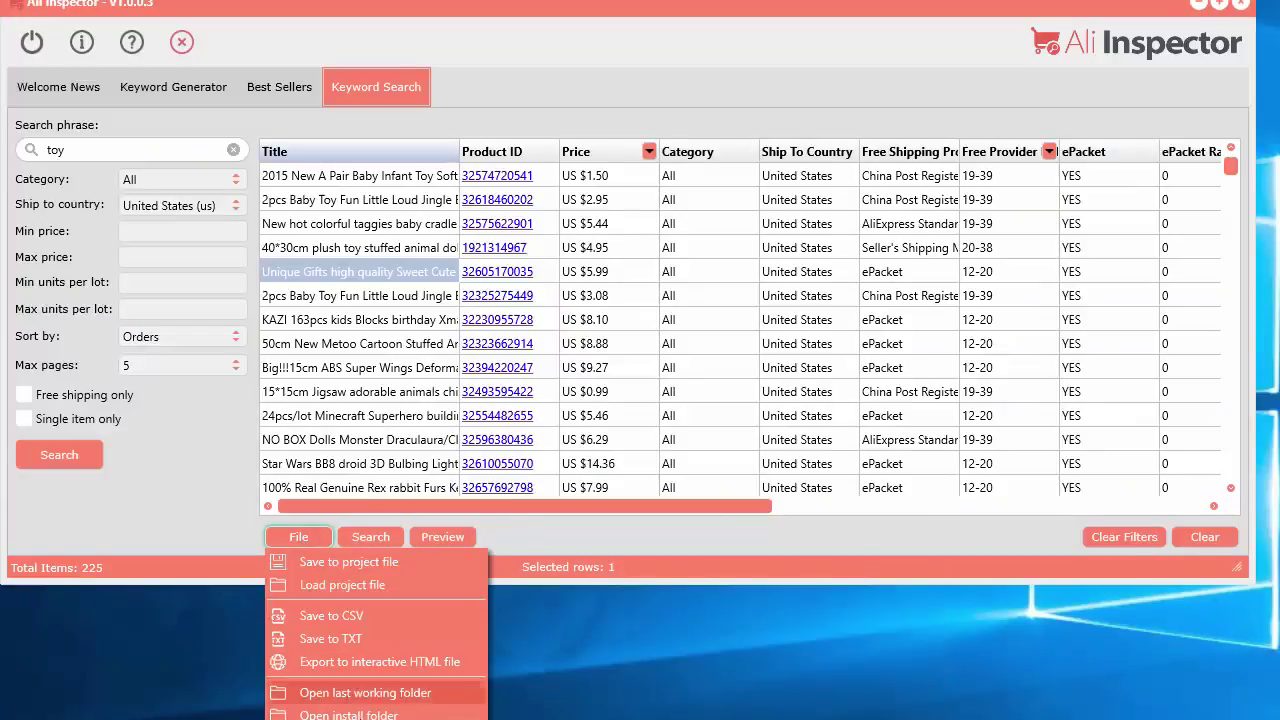
left_click(345, 716)
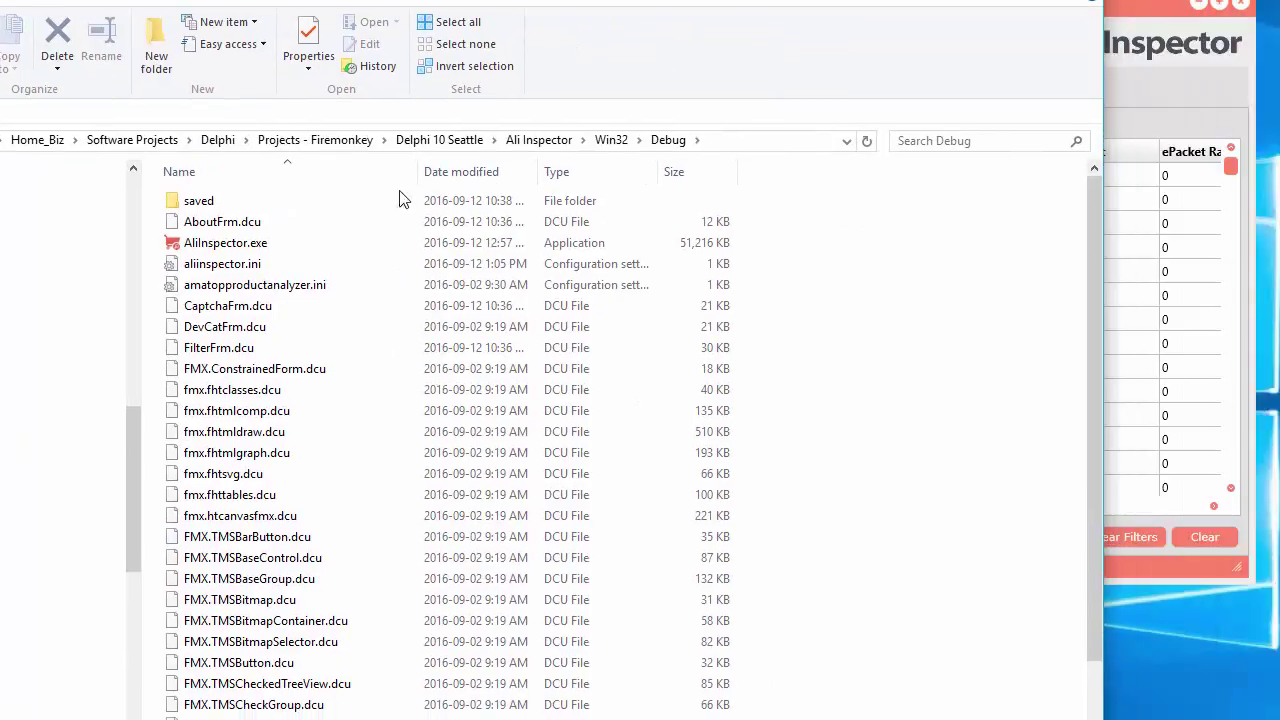
left_click(1080, 2)
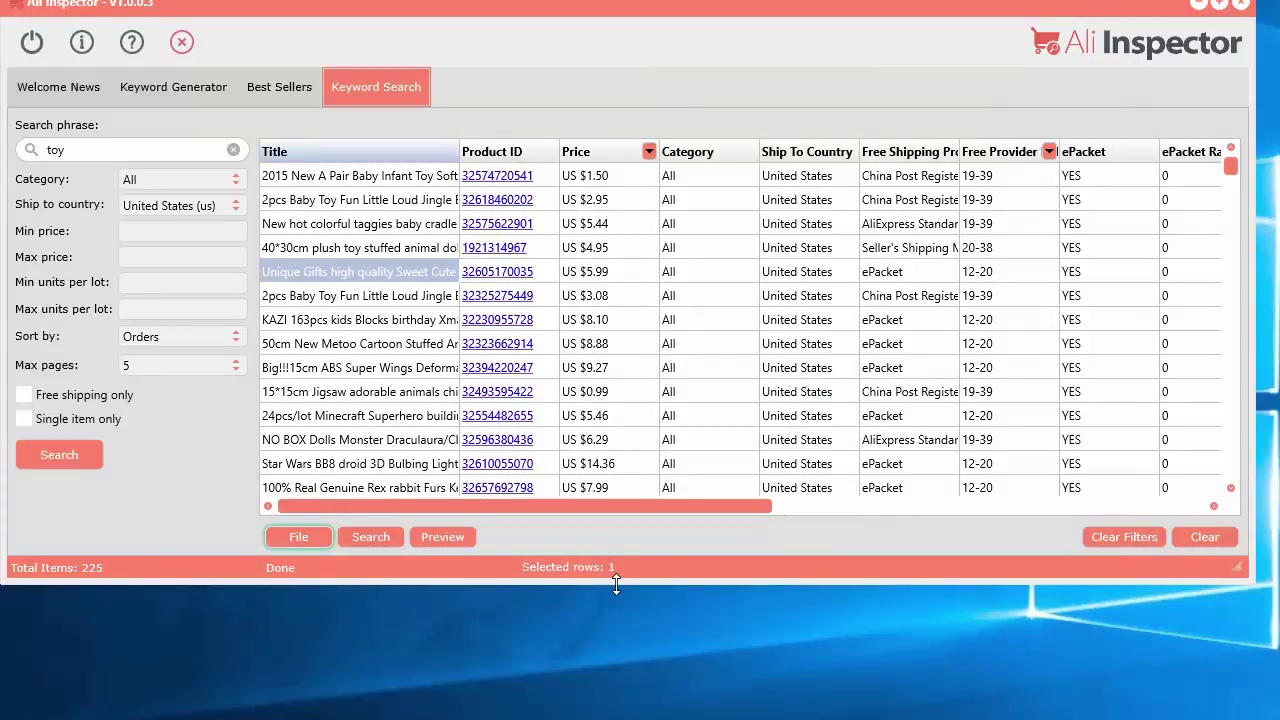
Make the window taller and auto-fit the results grid's column widths
left_click_drag(616, 585, 640, 712)
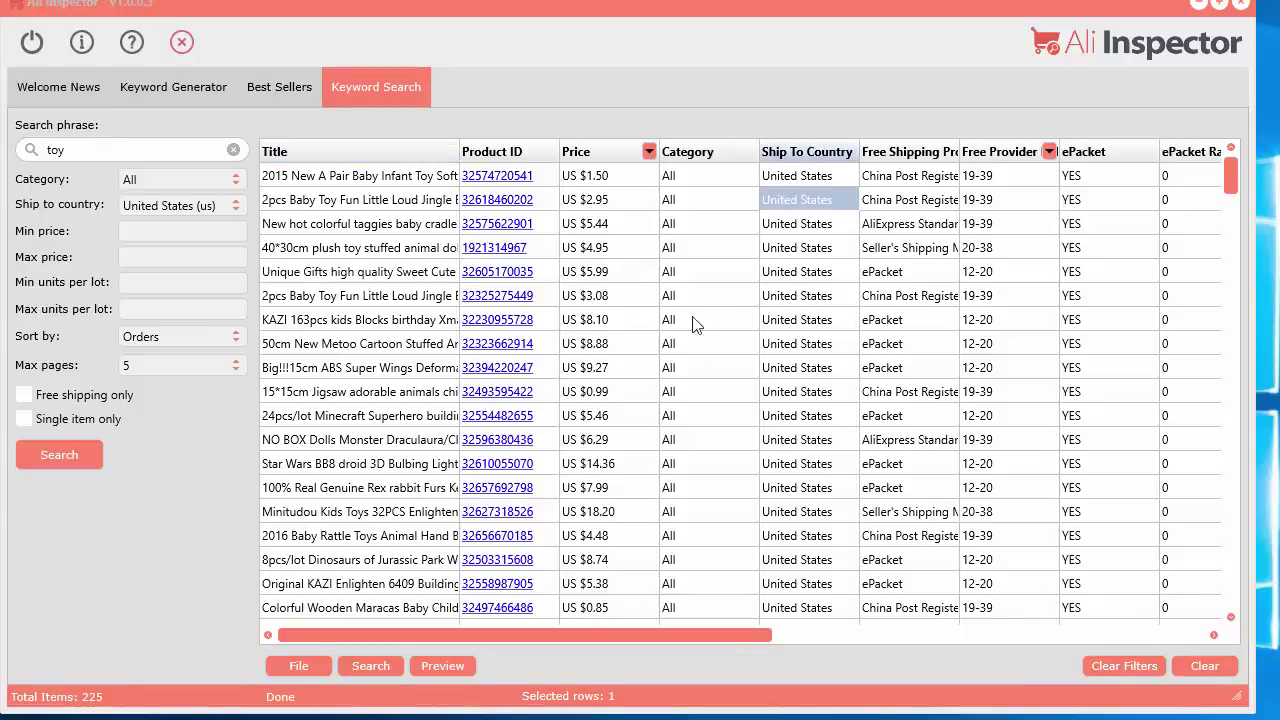
right_click(631, 271)
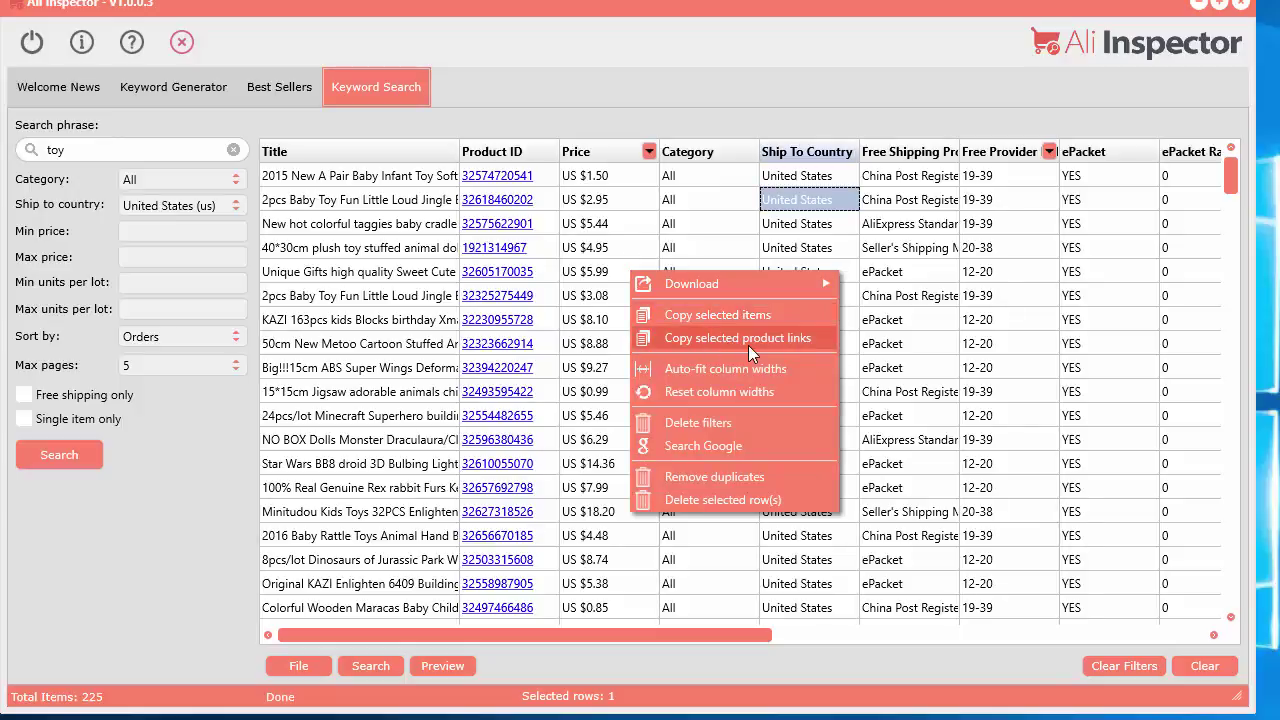
left_click(735, 368)
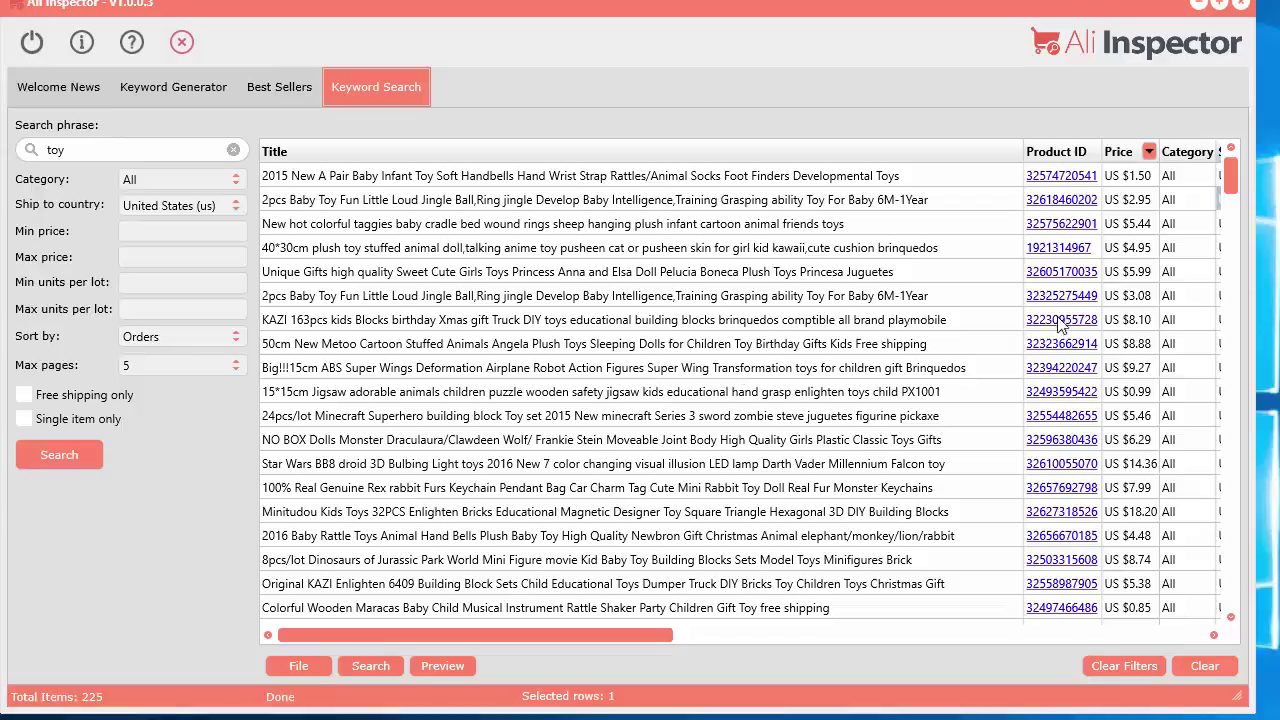
mouse_move(645, 634)
left_mouse_down()
mouse_move(1213, 645)
mouse_move(626, 642)
left_mouse_up()
Reset the grid's column widths so more columns fit across
right_click(585, 333)
left_click(630, 424)
mouse_move(641, 637)
left_mouse_down()
mouse_move(821, 640)
mouse_move(654, 619)
left_mouse_up()
Search Google for the jingle ball baby toy's full title and browse the listings
right_click(630, 346)
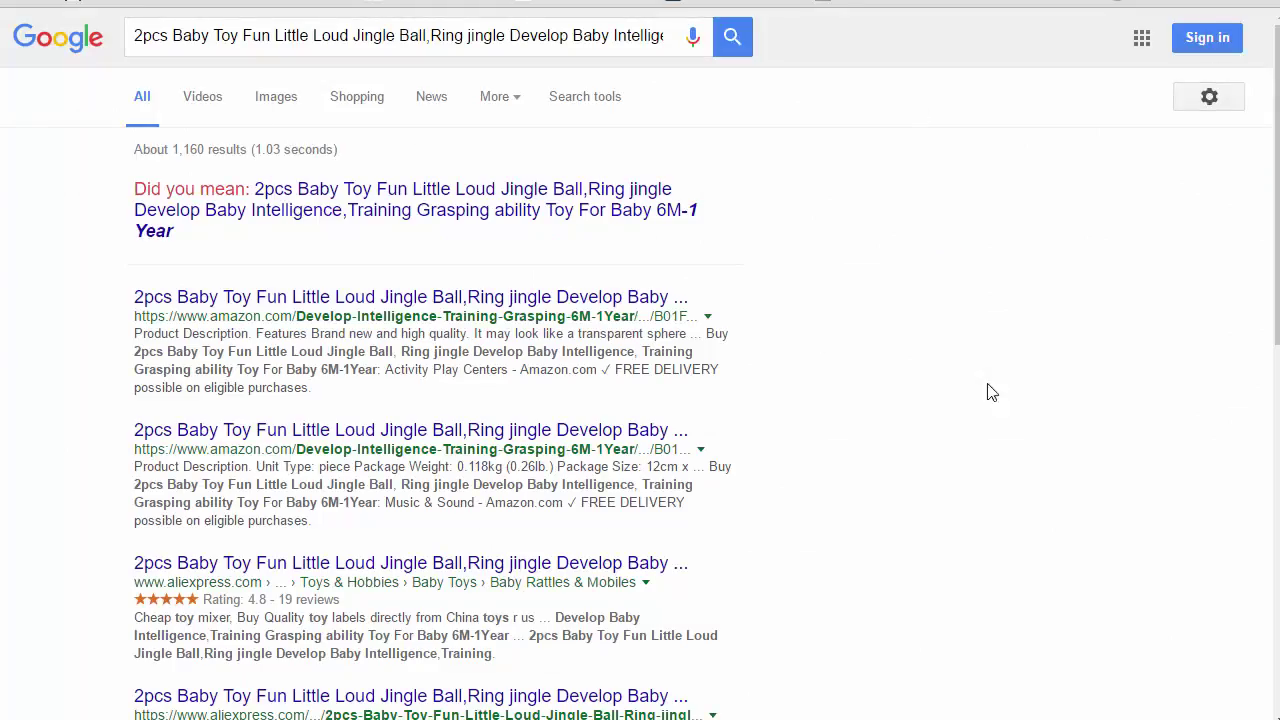
scroll(985, 400, "down", 9)
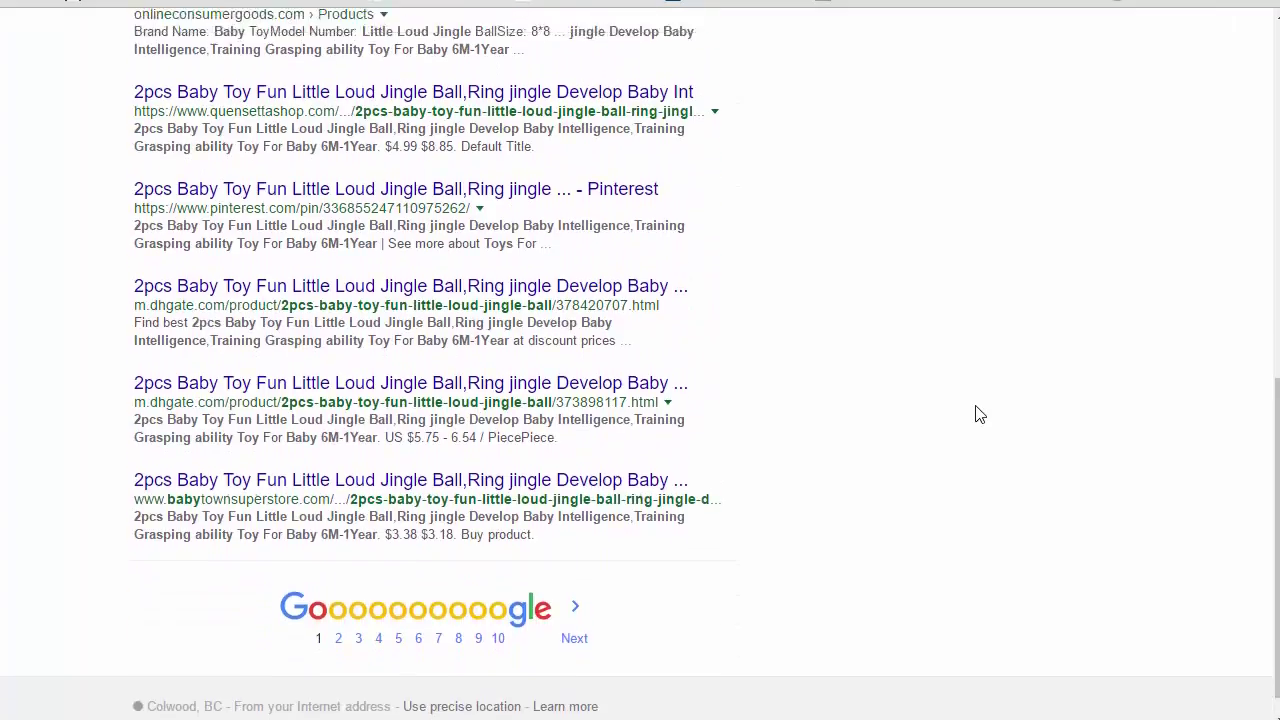
scroll(980, 415, "up", 10)
scroll(978, 418, "down", 1)
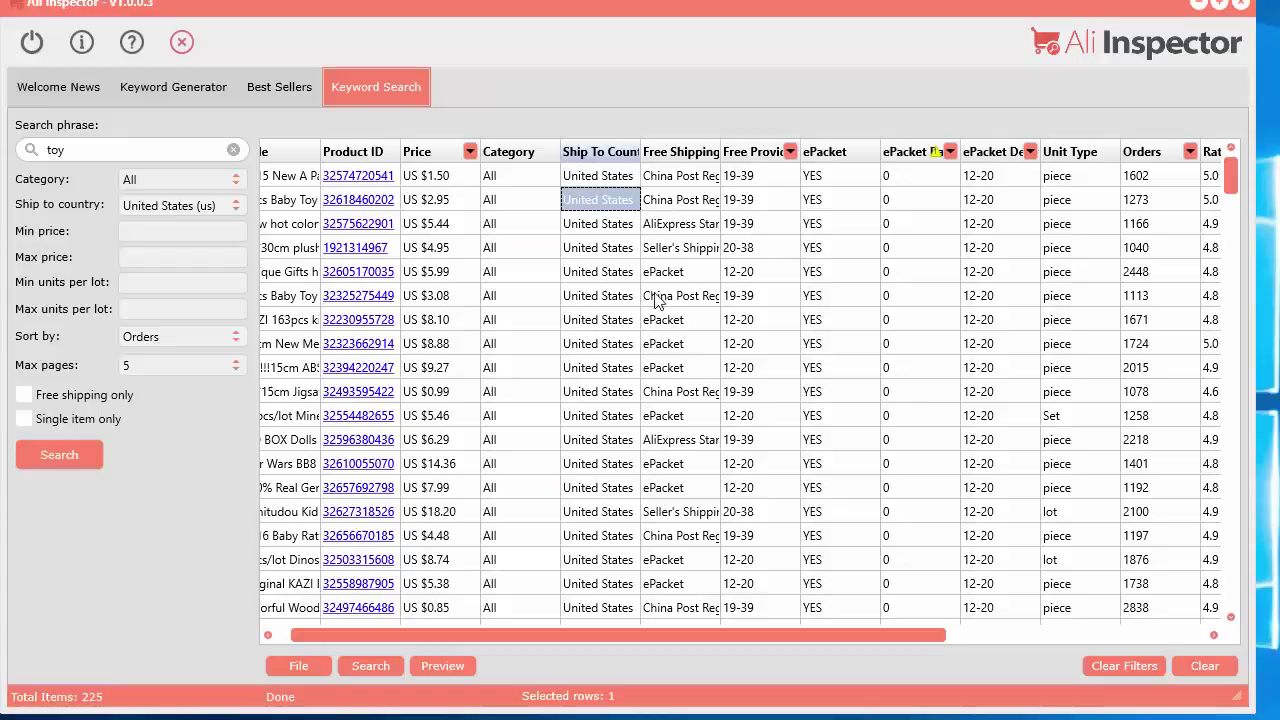
right_click(547, 275)
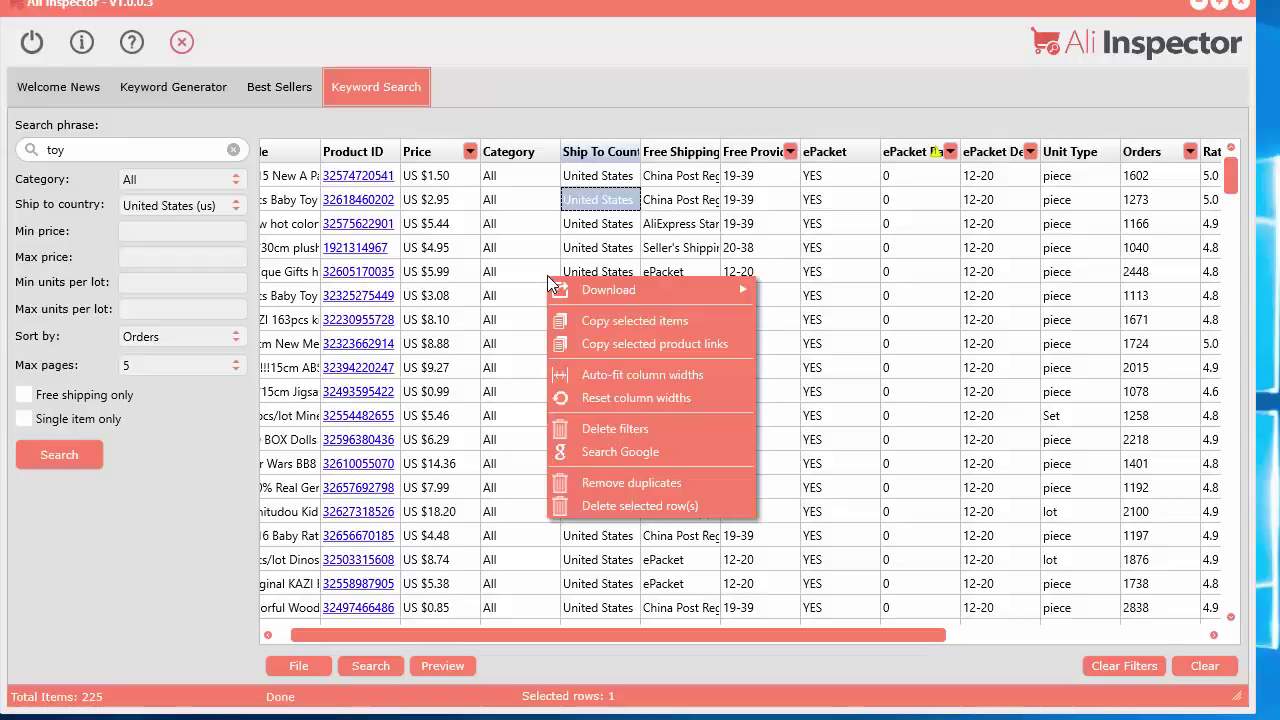
Remove duplicate products, then delete a block of 13 selected rows
left_click(646, 489)
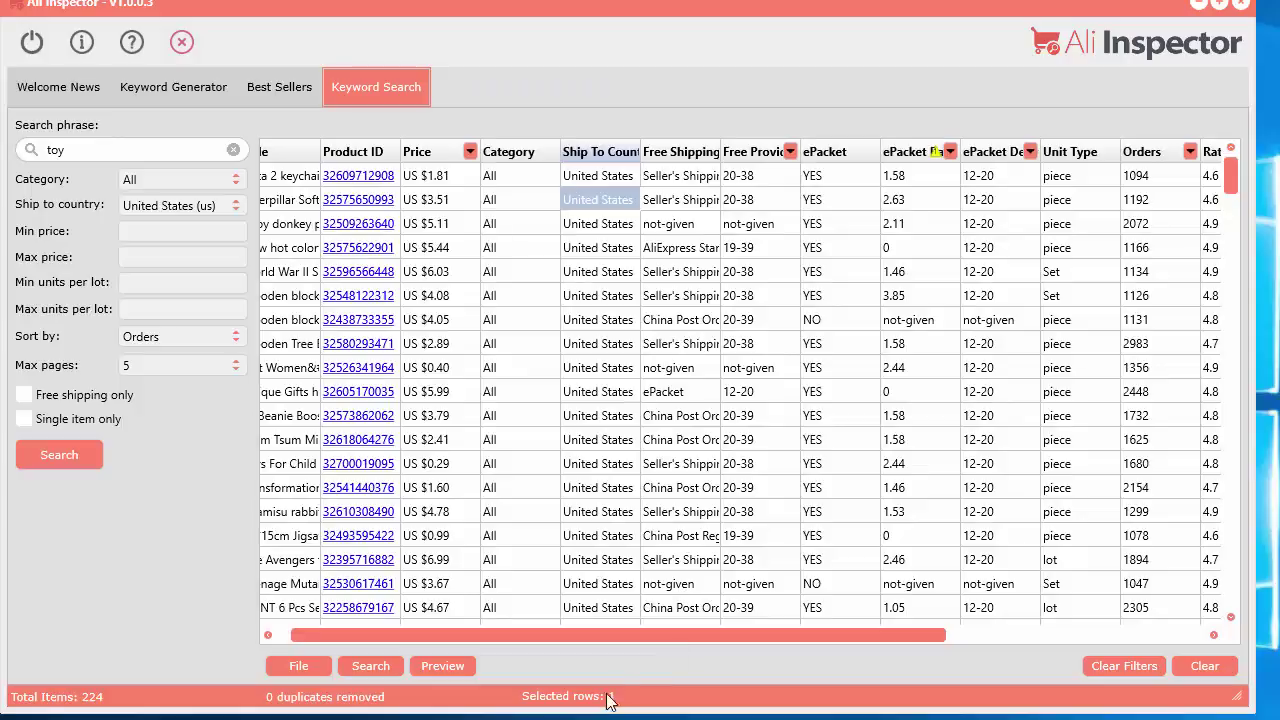
right_click(588, 295)
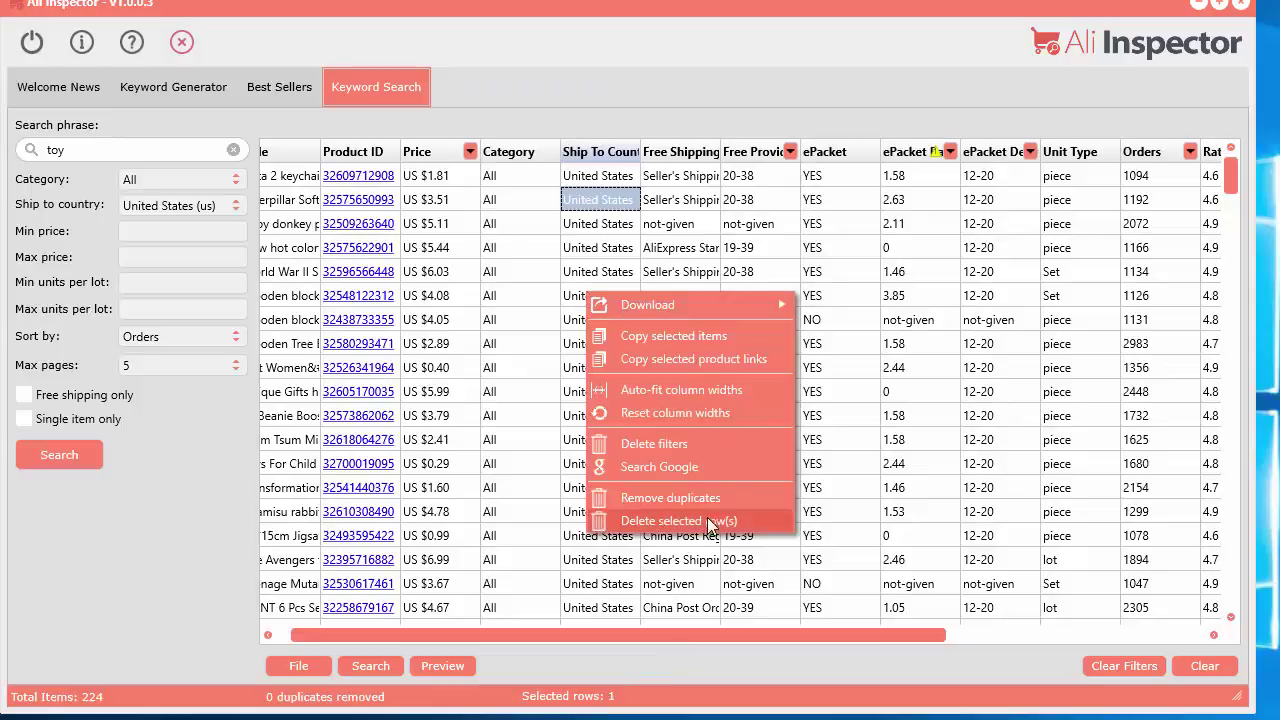
left_click_drag(520, 247, 646, 528)
right_click(646, 520)
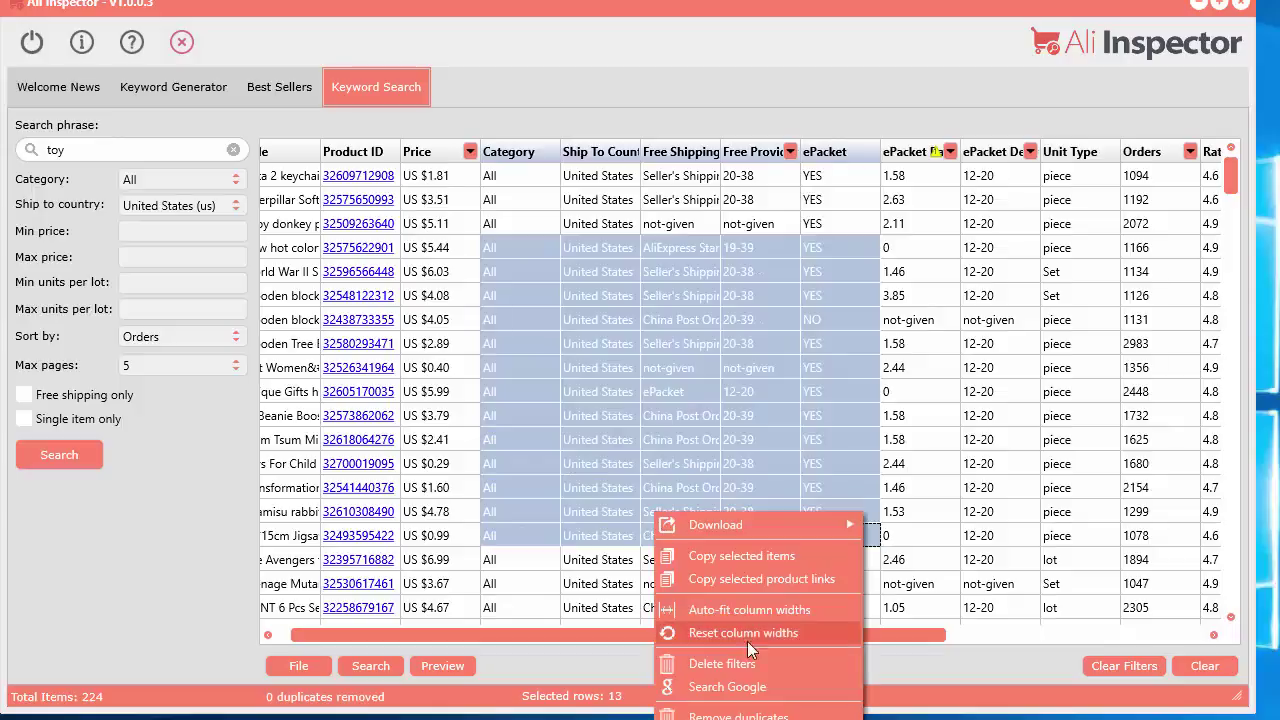
left_click(738, 719)
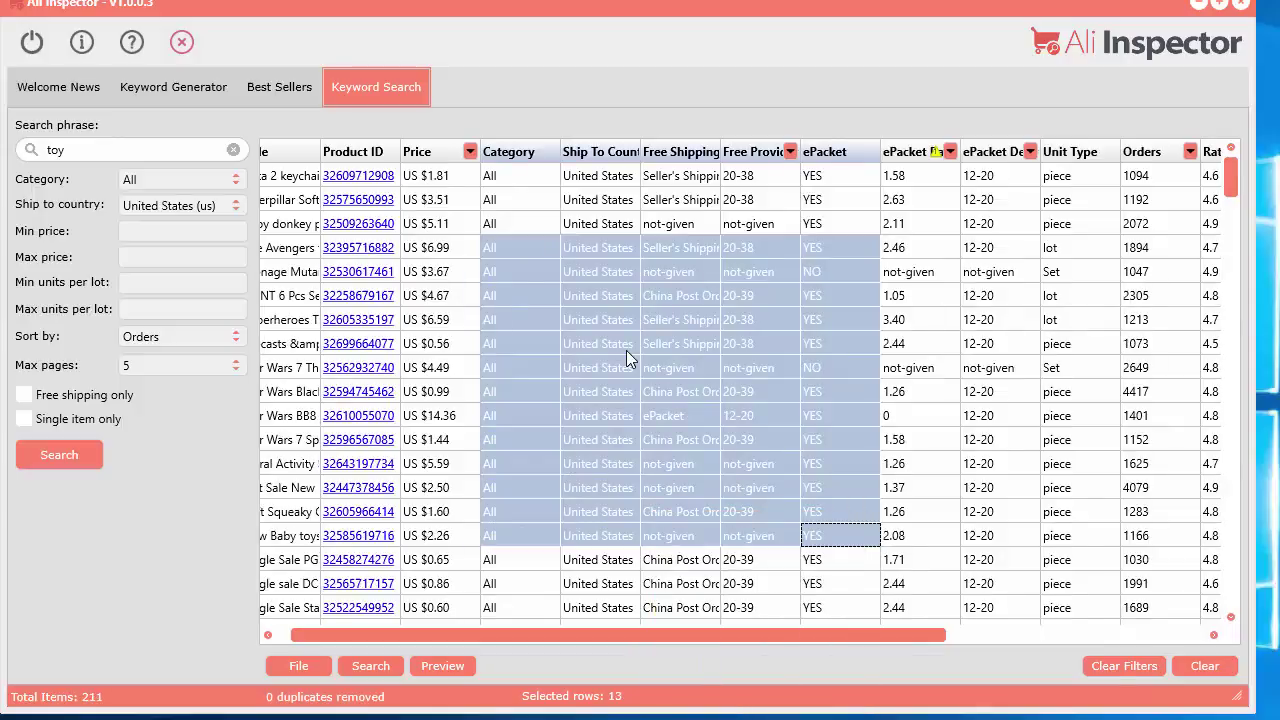
Clear all results data, confirming with Yes, and select the search phrase 'toy'
left_click(598, 343)
left_click(683, 247)
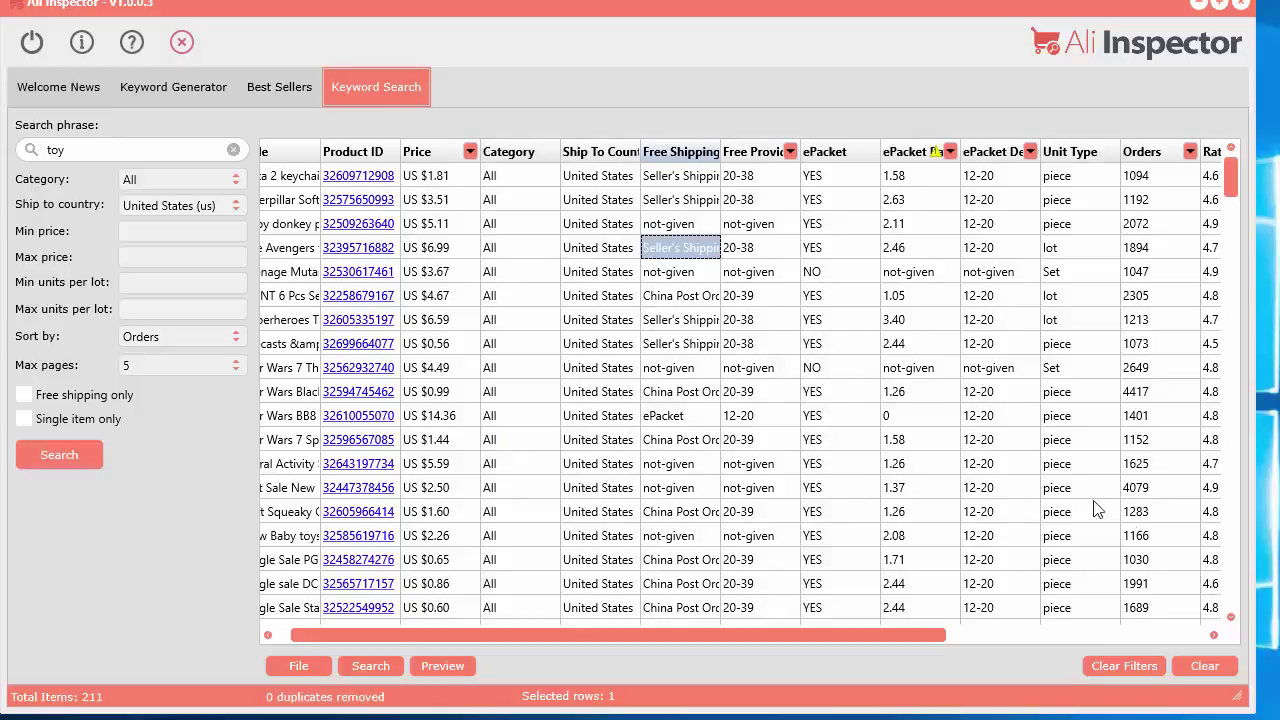
left_click(1200, 663)
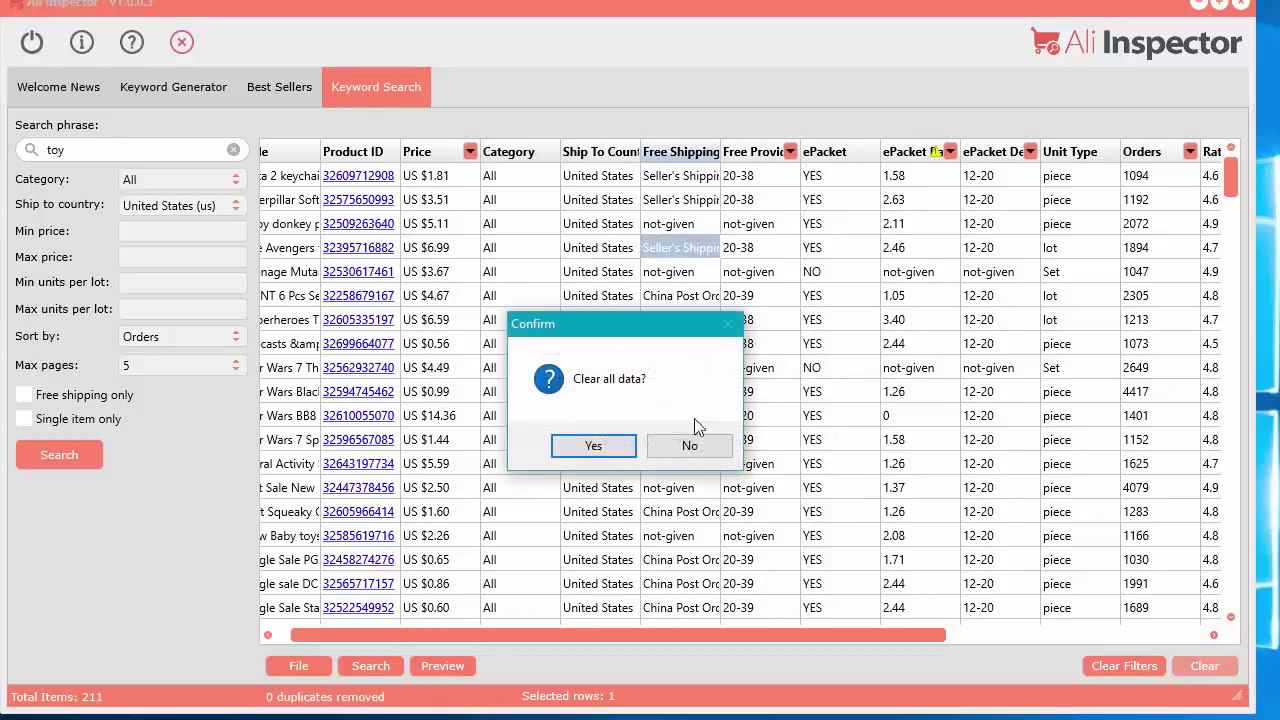
left_click(591, 443)
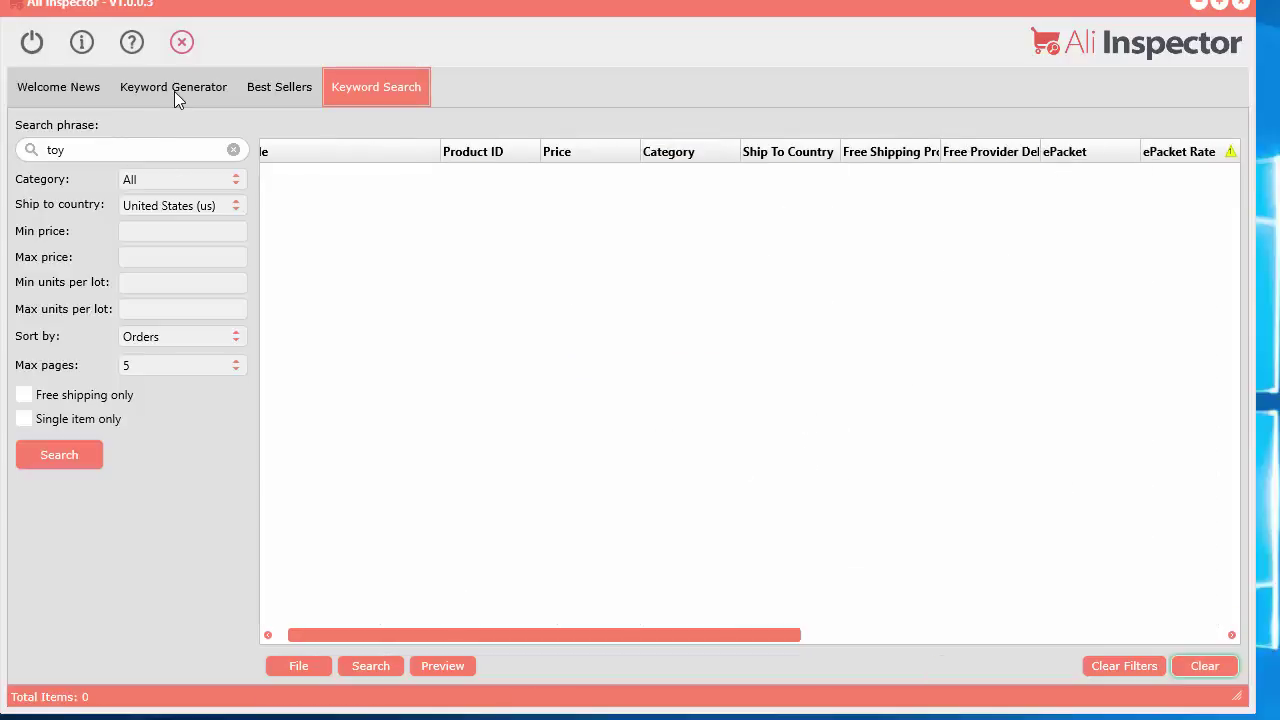
double_click(53, 148)
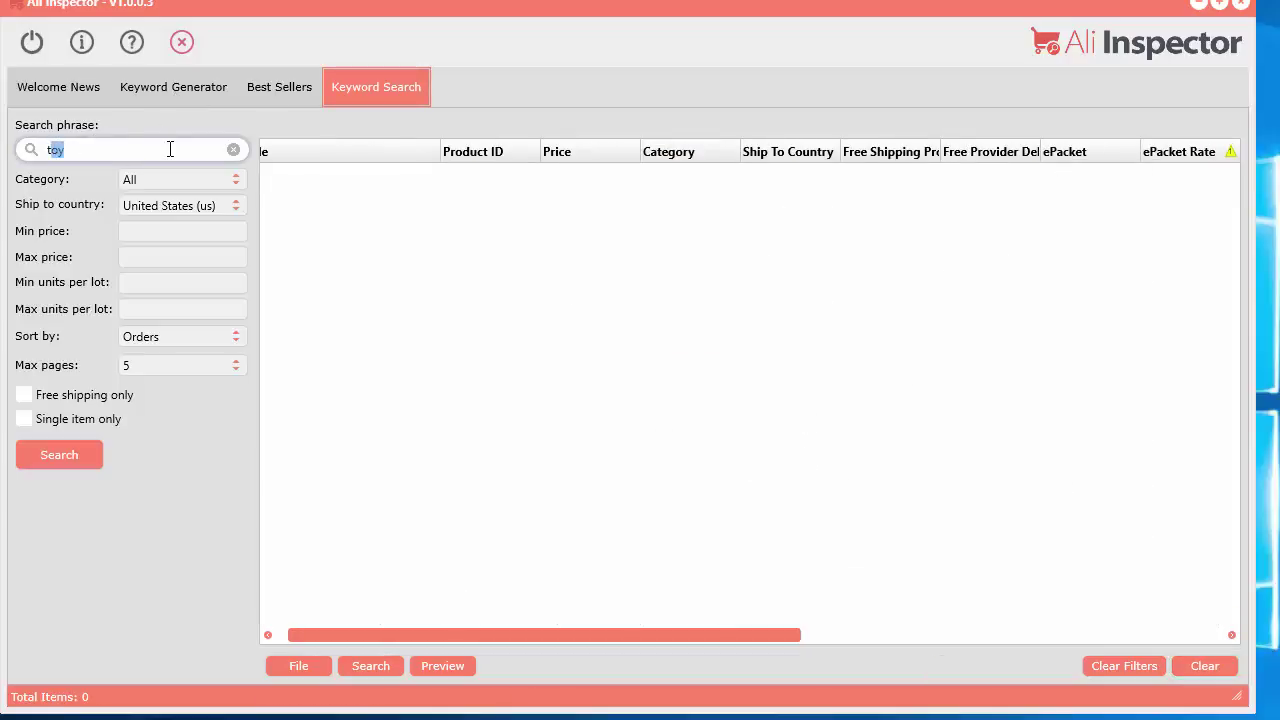
Delete 'toy' and generate keyword ideas from the seed 'baby toy'
key("BackSpace")
left_click(173, 87)
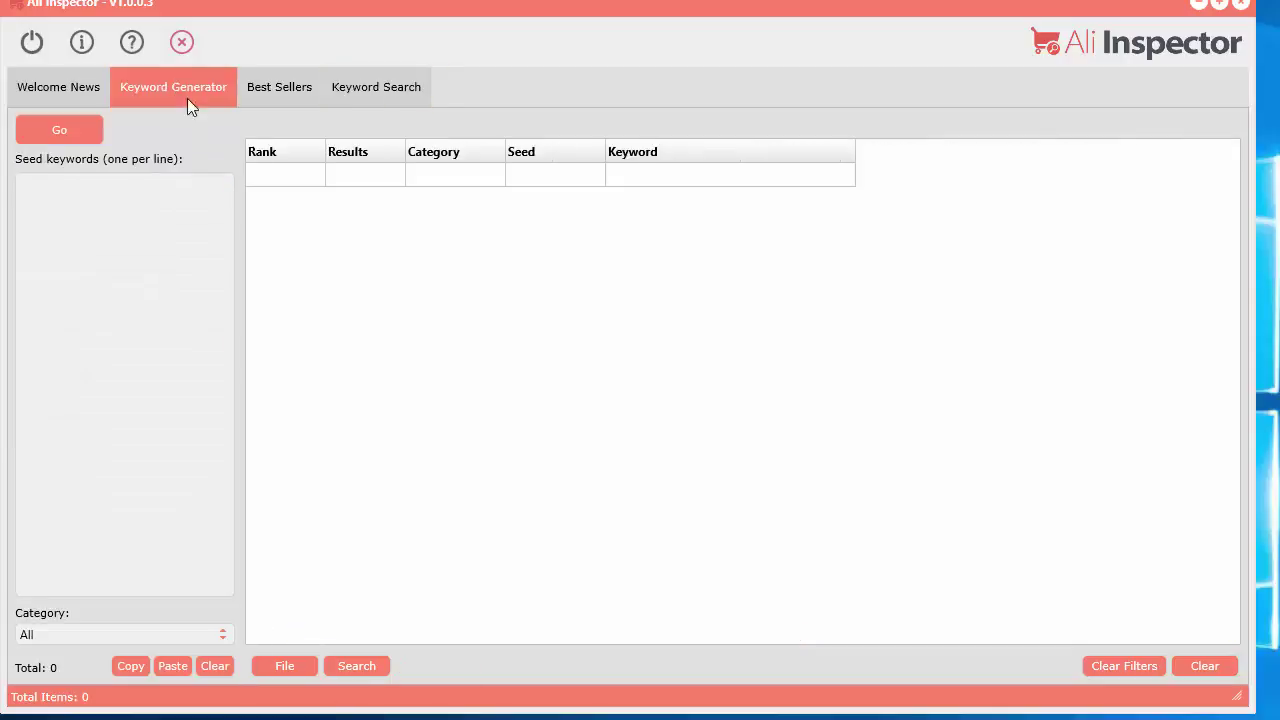
left_click(130, 248)
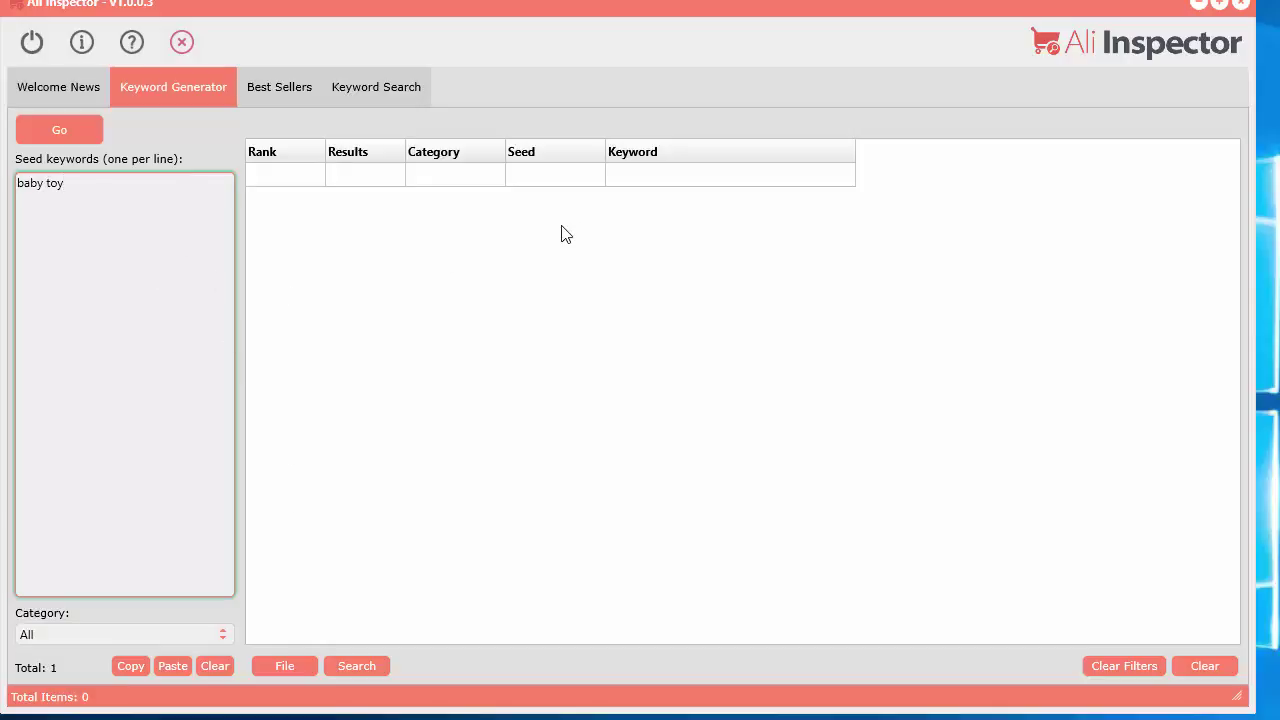
left_click(79, 131)
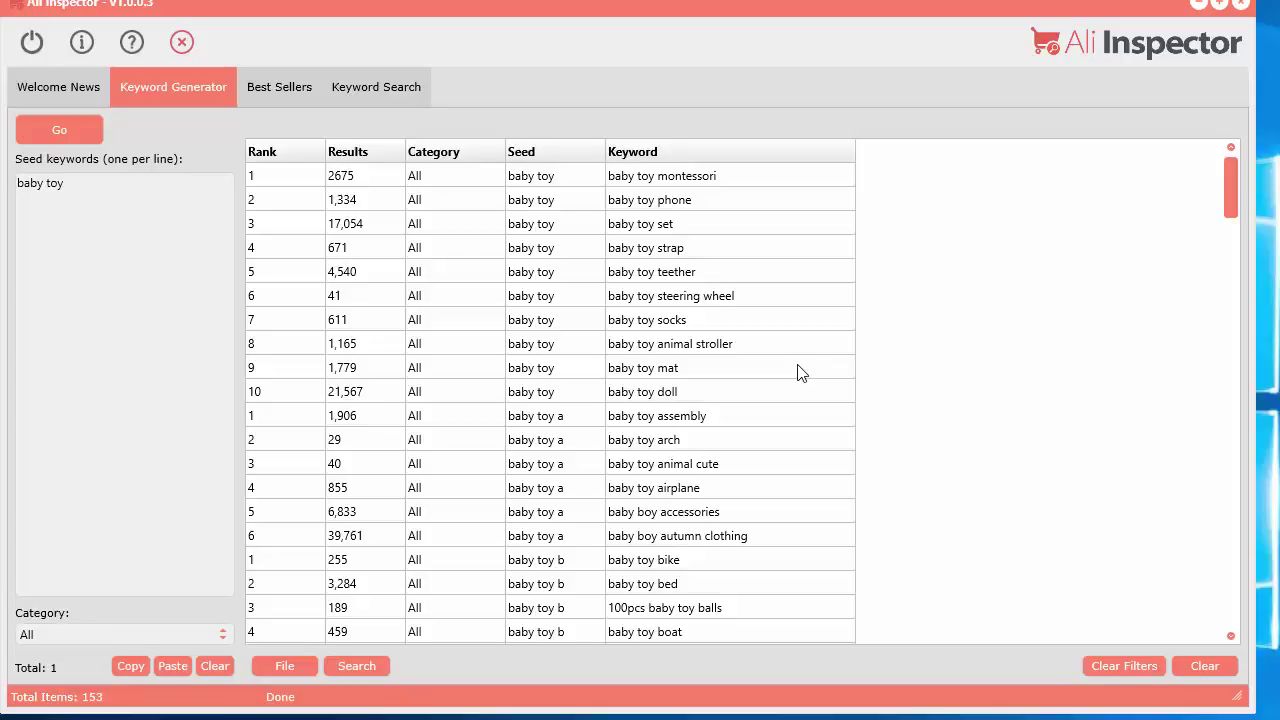
Sort the 153 suggestions by Rank and select 'baby toy noise maker'
scroll(788, 395, "down", 1)
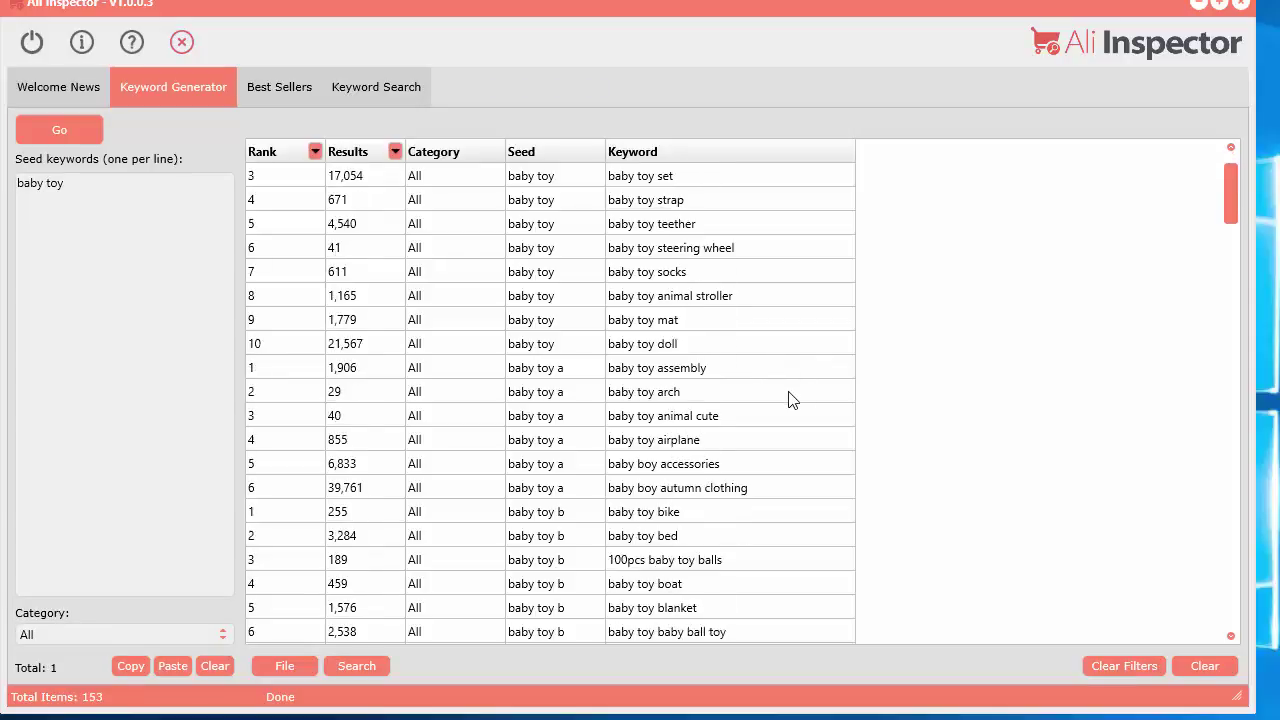
scroll(790, 400, "up", 1)
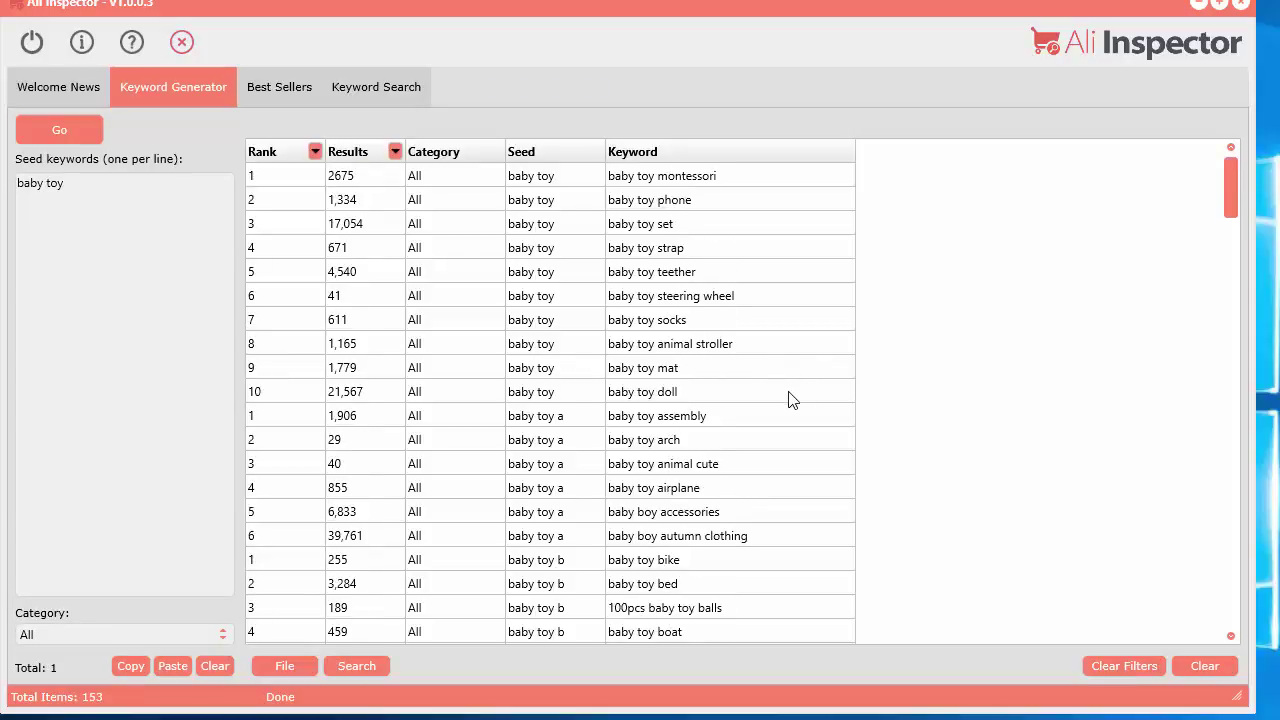
left_click(271, 157)
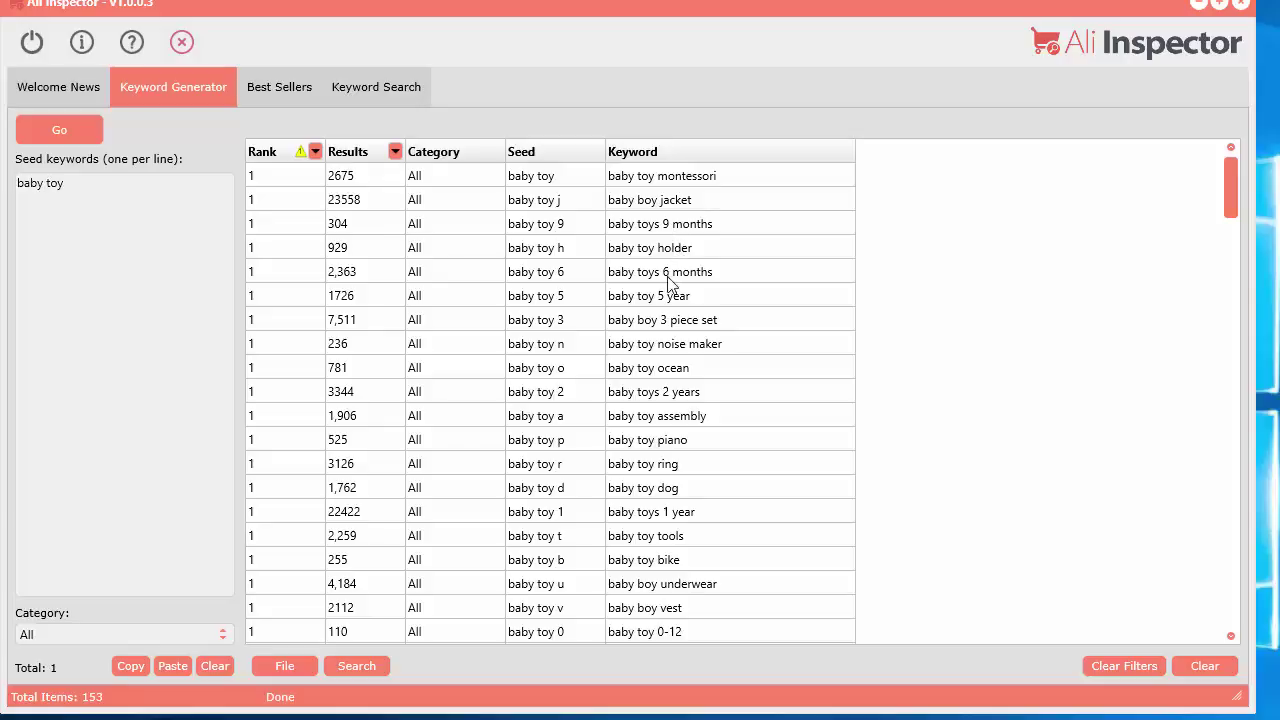
left_click(665, 345)
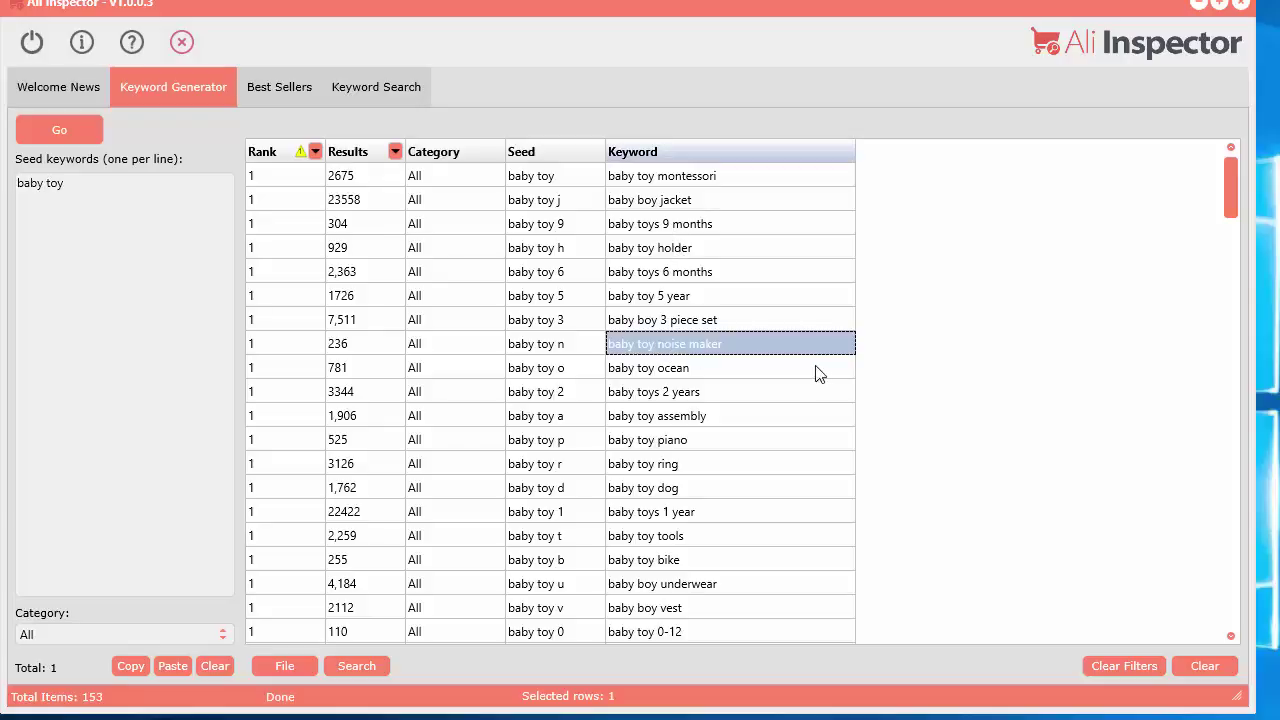
Send 'baby toy noise maker' to keyword search and stop extraction at 97 products
right_click(655, 345)
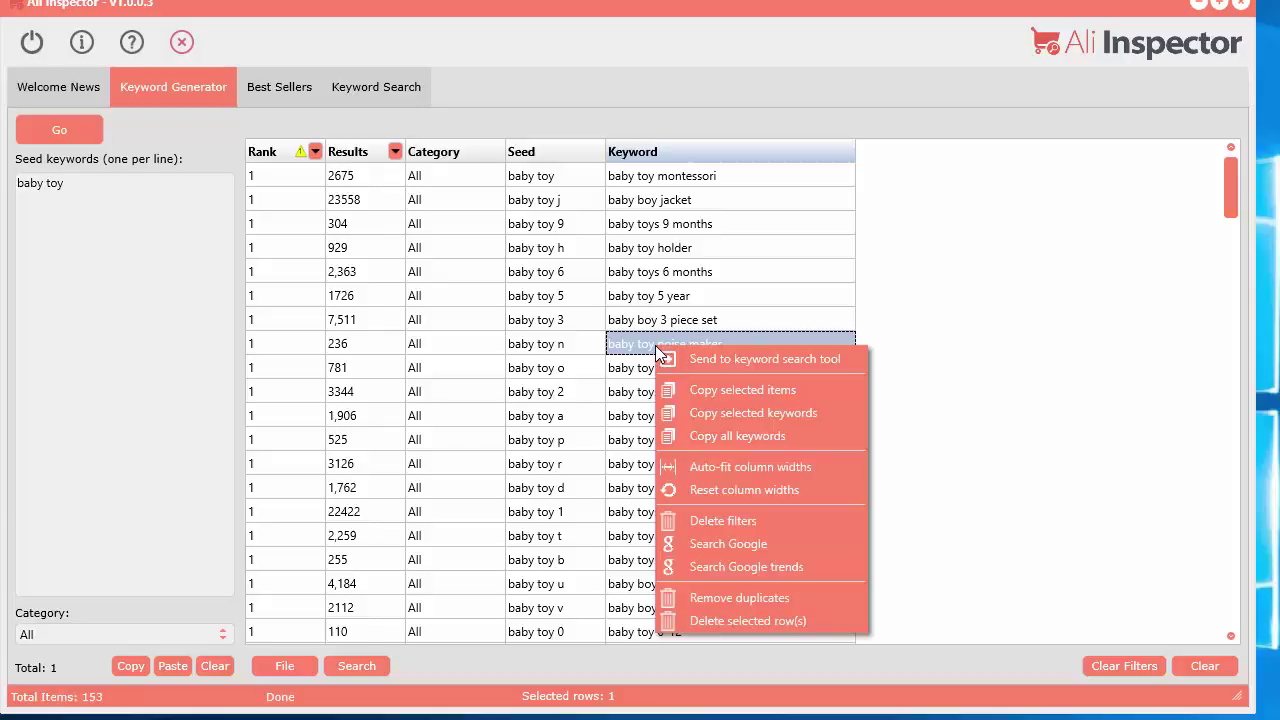
left_click(771, 356)
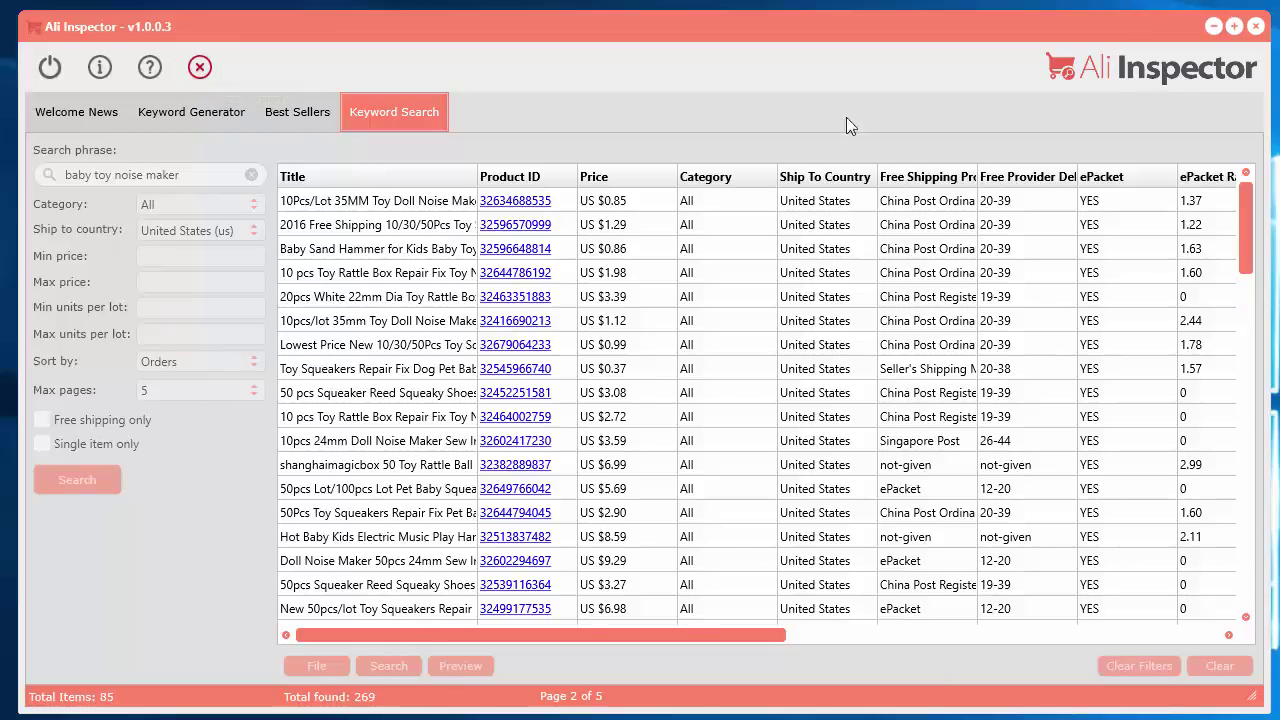
left_click(201, 69)
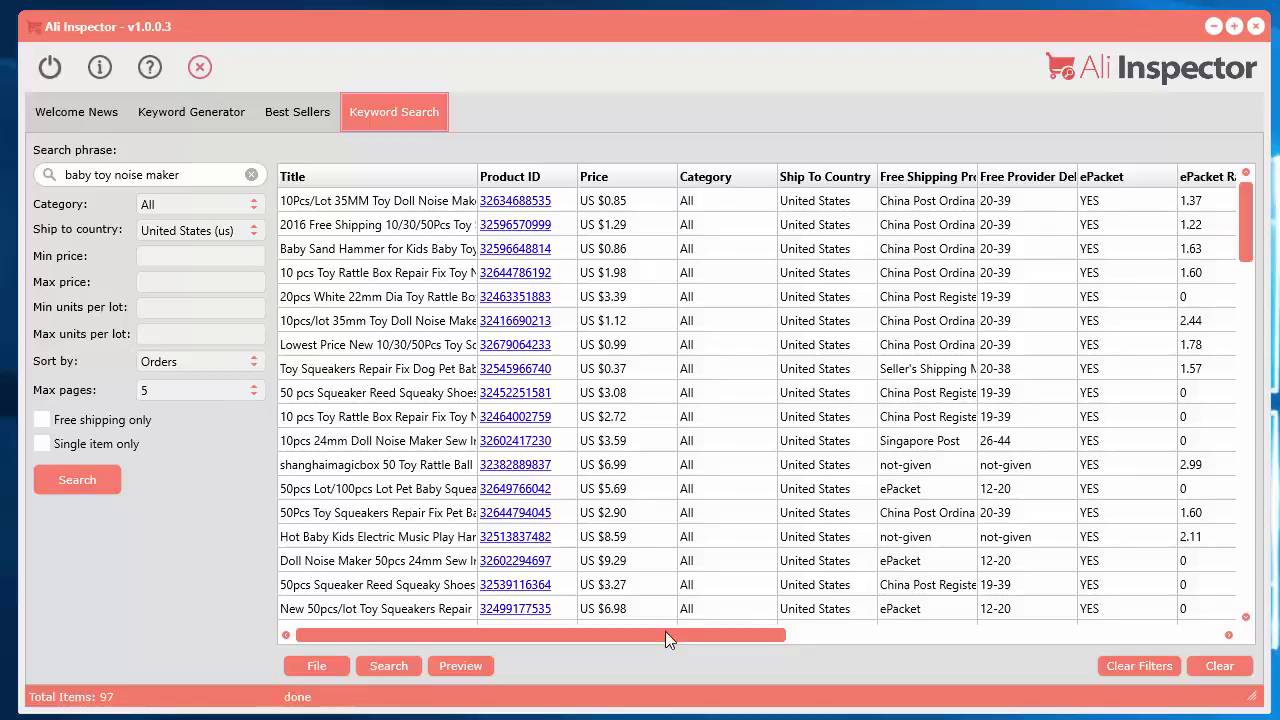
Scroll the grid right and sort the results by Rating
left_click_drag(665, 631, 1137, 654)
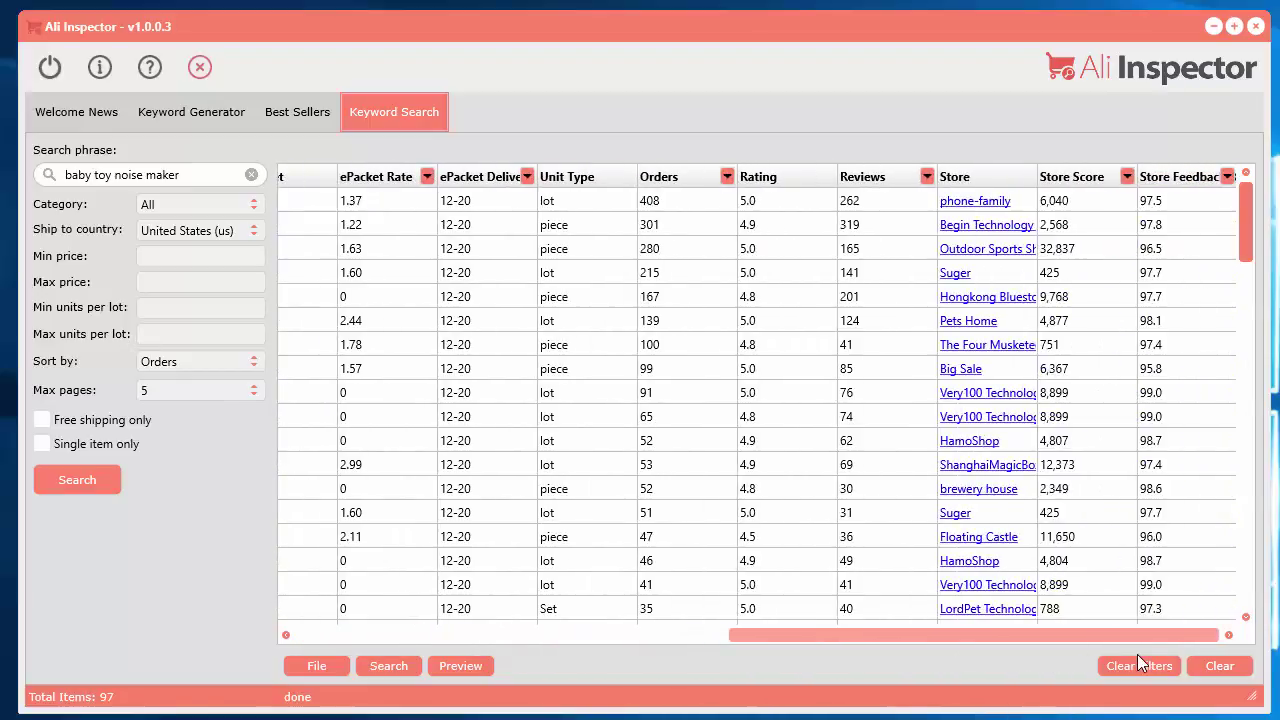
mouse_move(1255, 243)
left_mouse_down()
mouse_move(1249, 594)
mouse_move(1275, 234)
left_mouse_up()
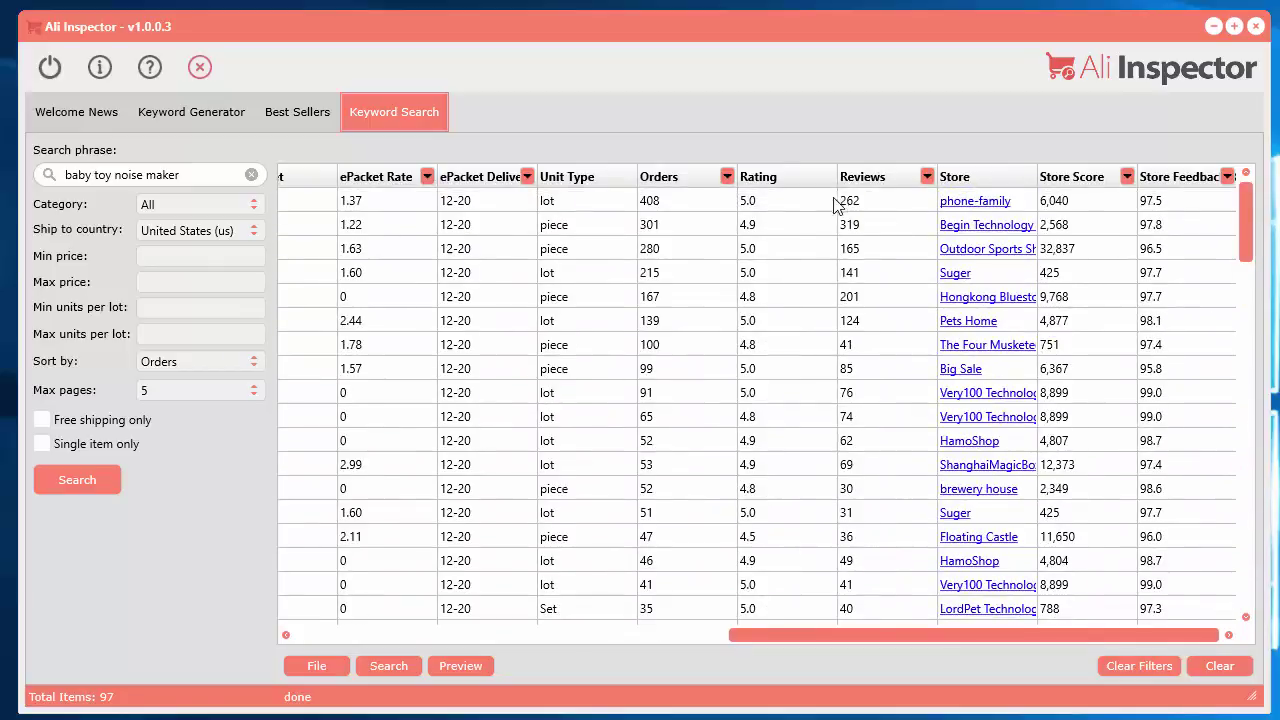
left_click(779, 187)
left_click(781, 186)
left_click(825, 183)
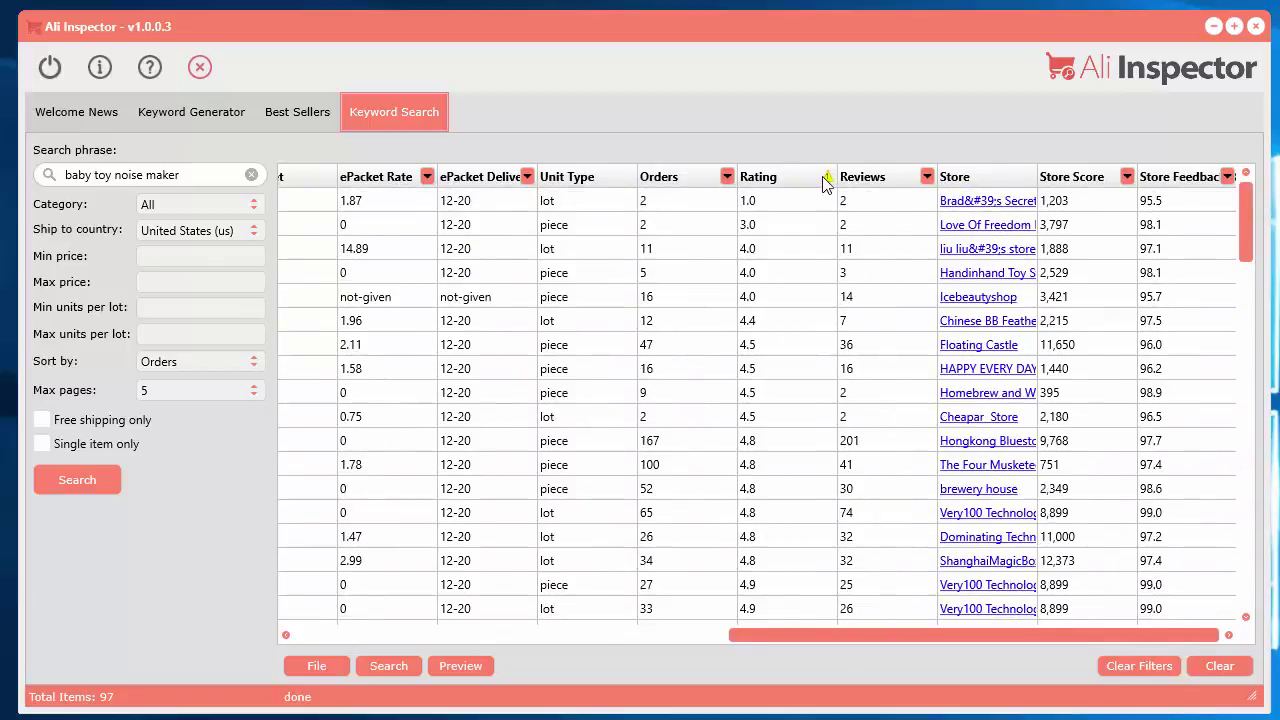
Filter Reviews to greater than 300 and open the remaining squeaker product on AliExpress
left_click(929, 186)
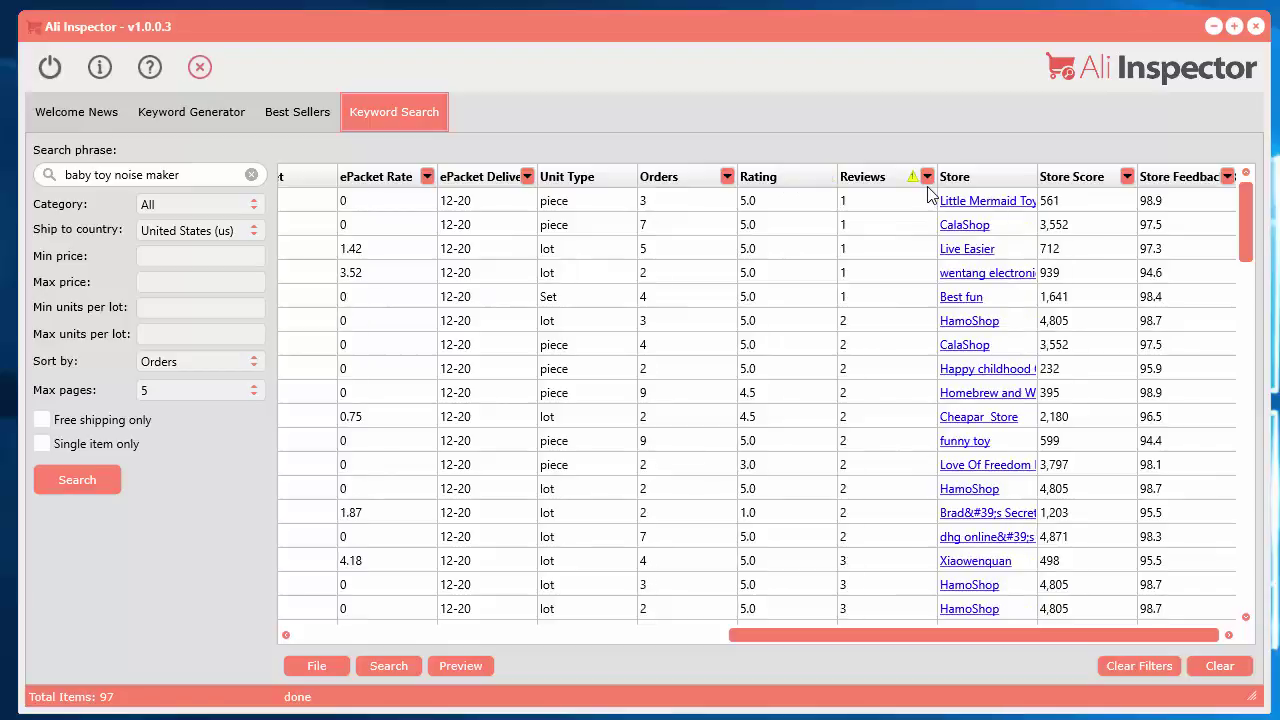
left_click(927, 177)
left_click(991, 274)
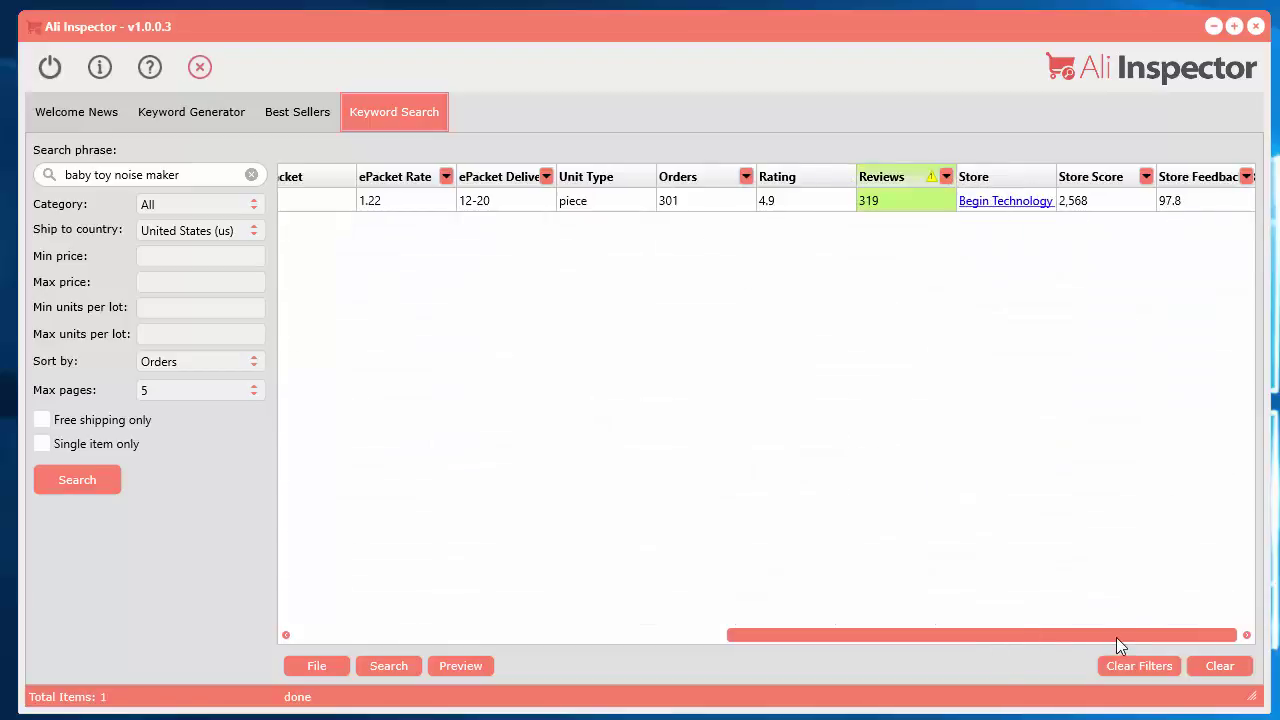
left_click_drag(1116, 637, 686, 637)
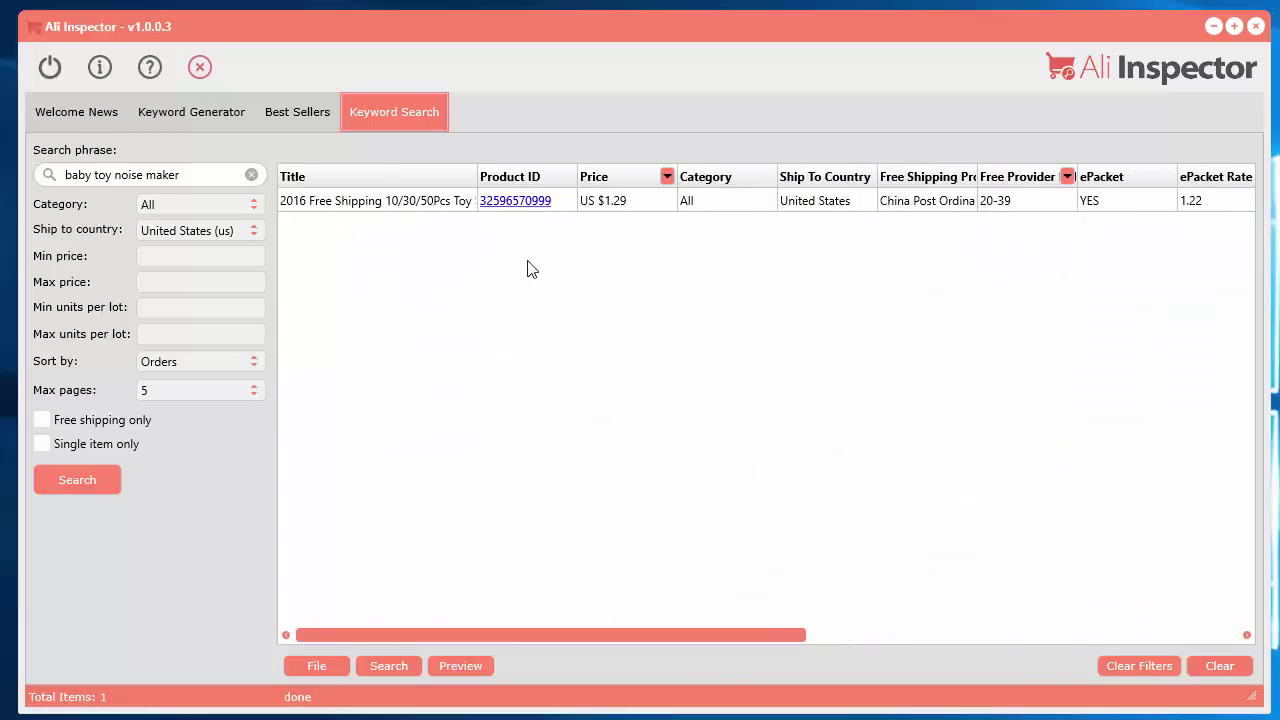
left_click(514, 203)
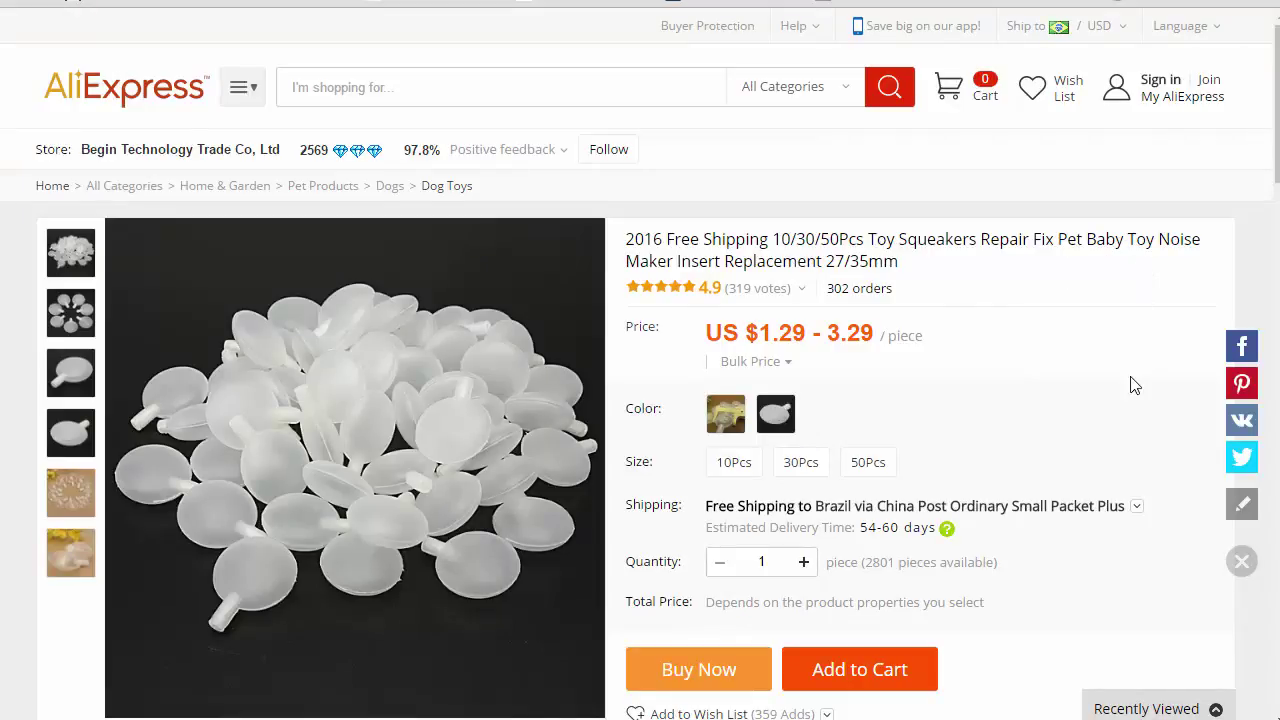
Look over the Toy Squeakers AliExpress page, then jump back to its top
scroll(1083, 480, "down", 1)
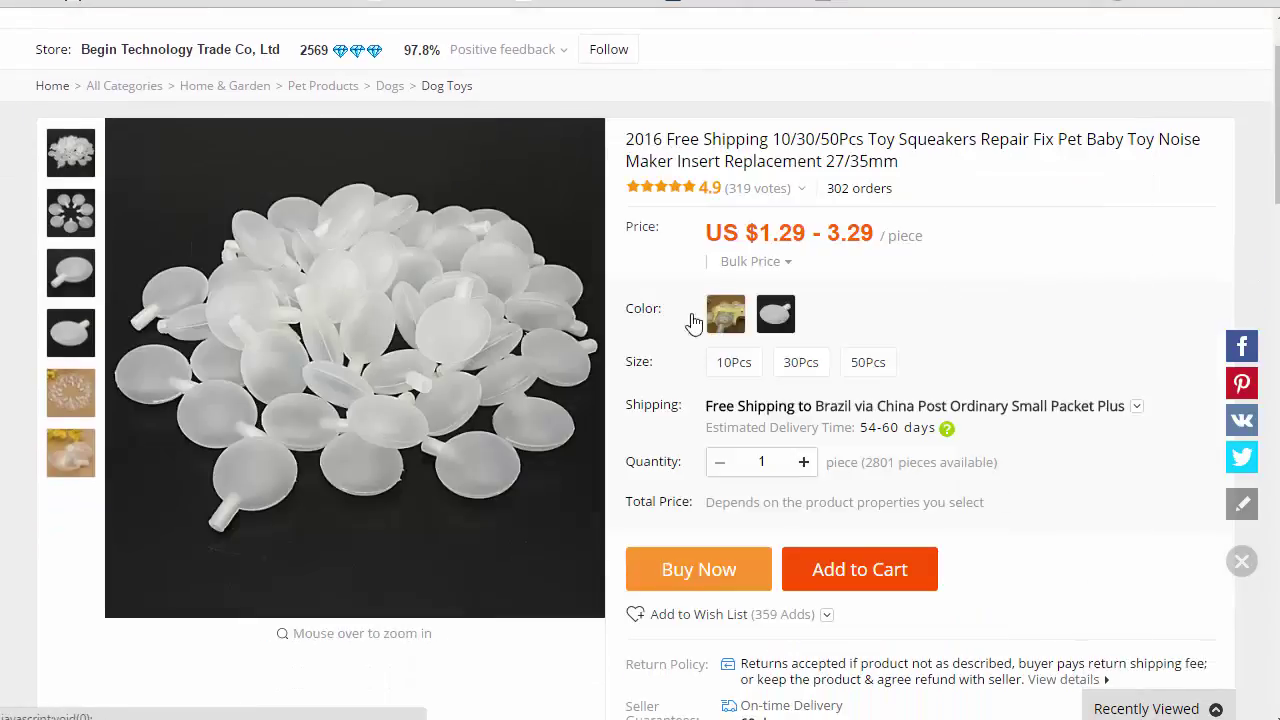
scroll(1034, 511, "down", 10)
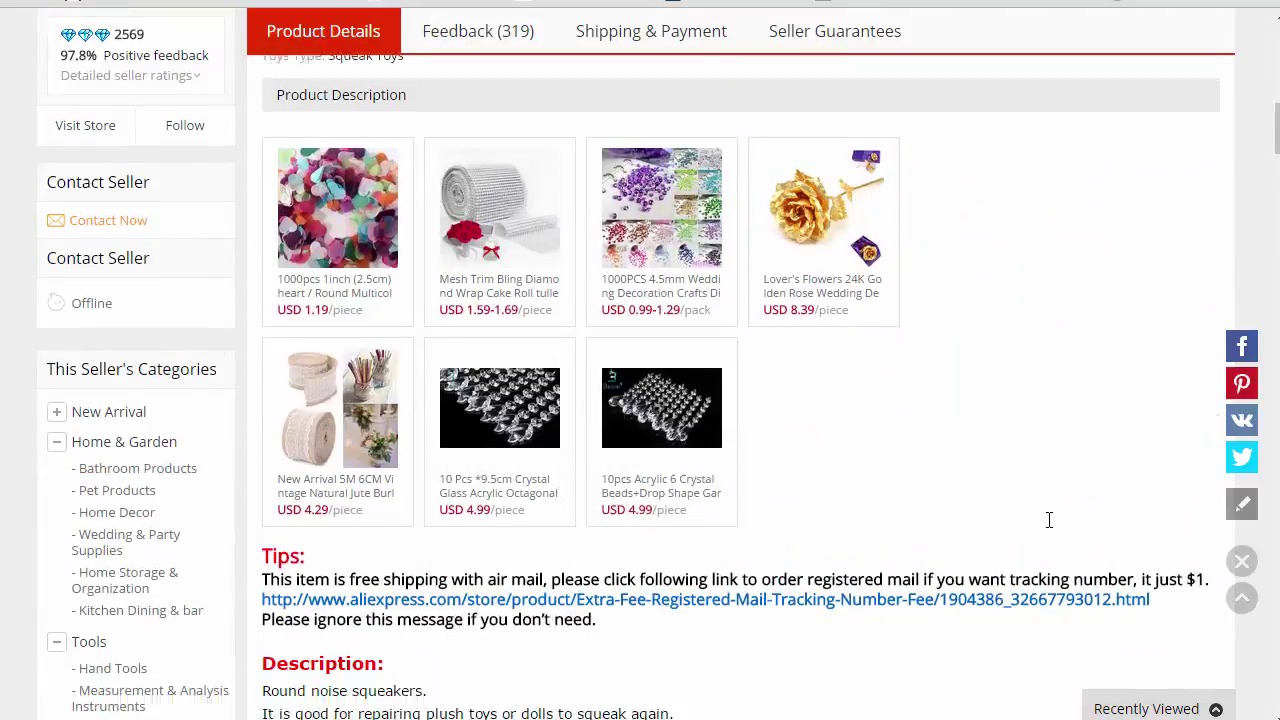
scroll(1049, 520, "up", 1)
scroll(1045, 524, "down", 7)
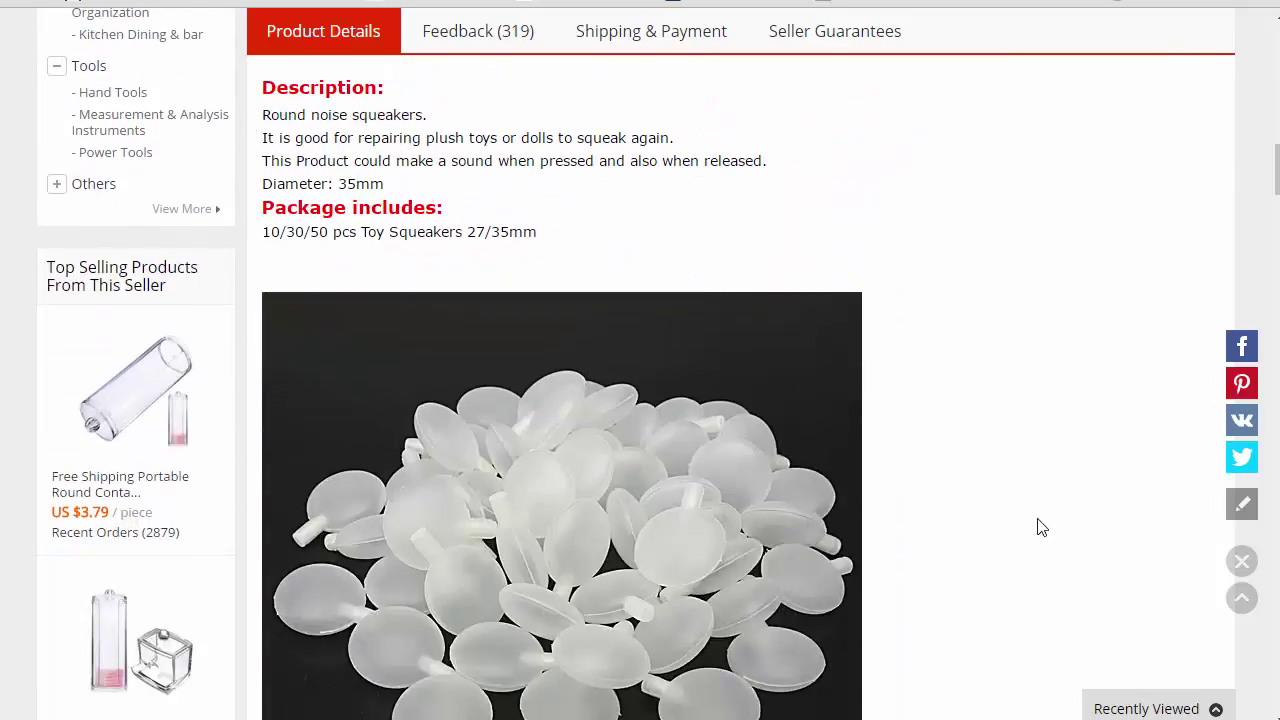
scroll(1045, 560, "down", 10)
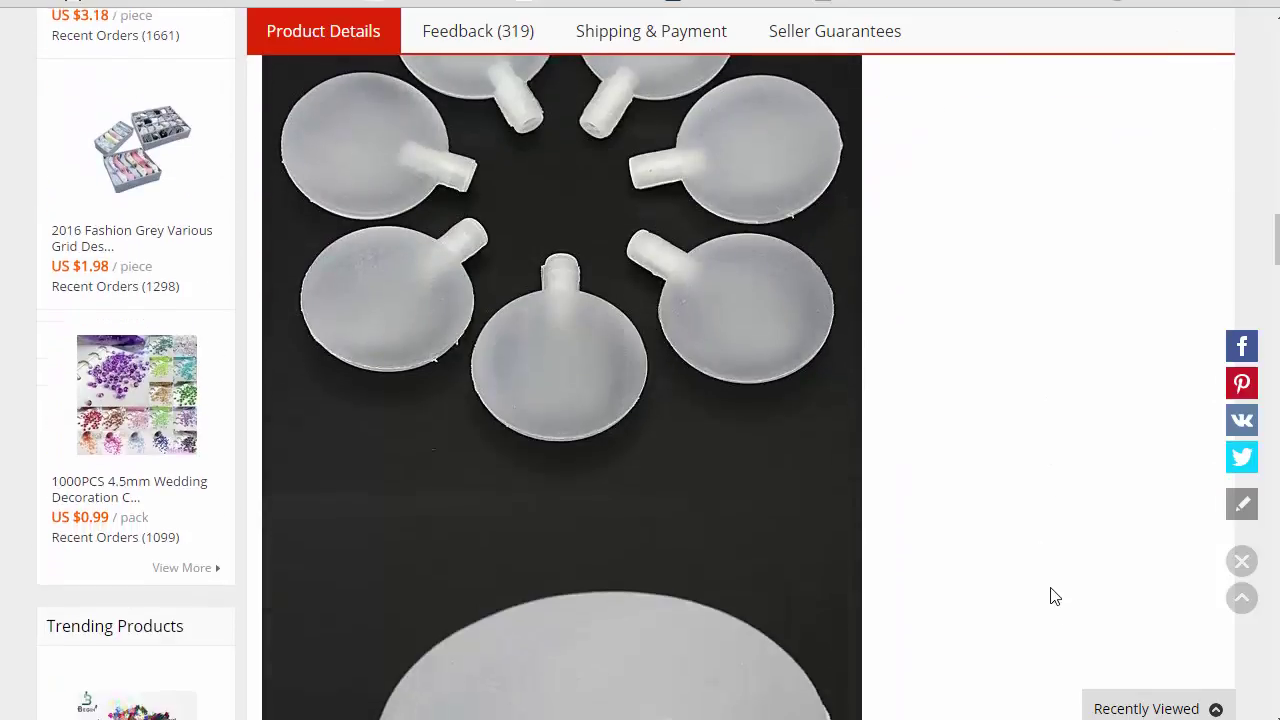
scroll(1052, 596, "down", 5)
scroll(1052, 596, "up", 5)
key("Home")
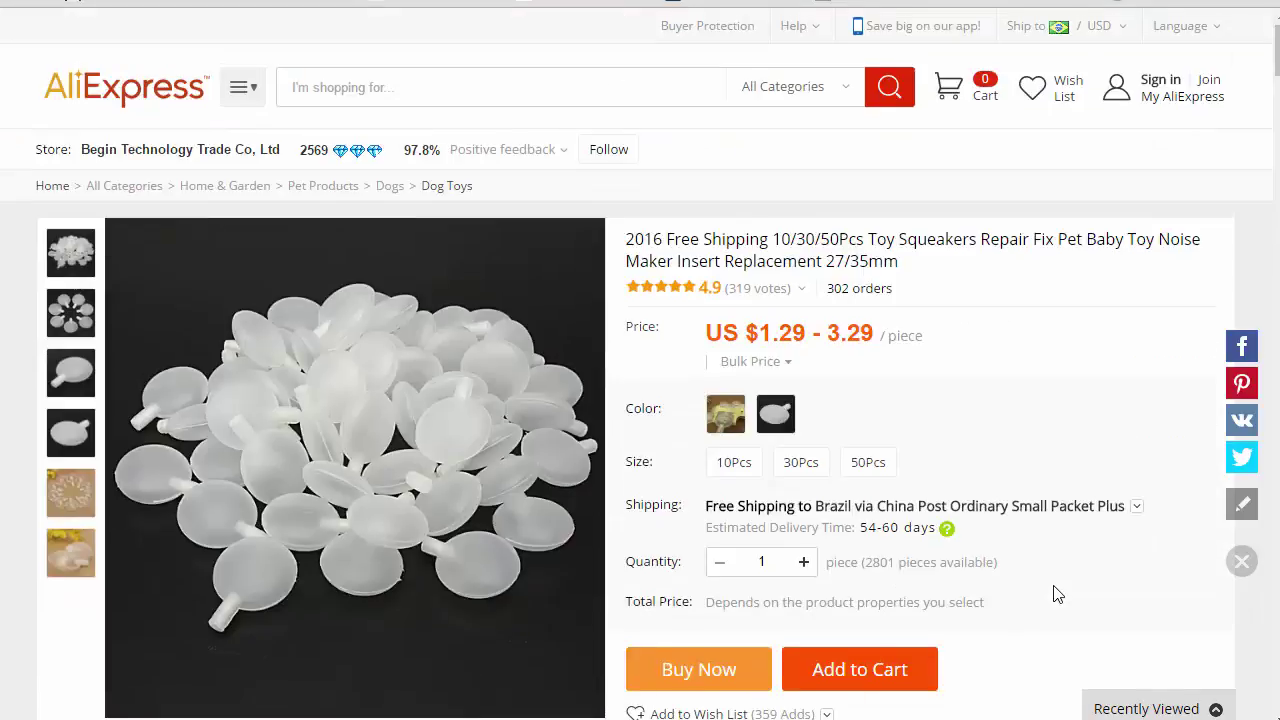
Back in Ali Inspector, cancel Clear with No and clear the filters
key("alt+Tab")
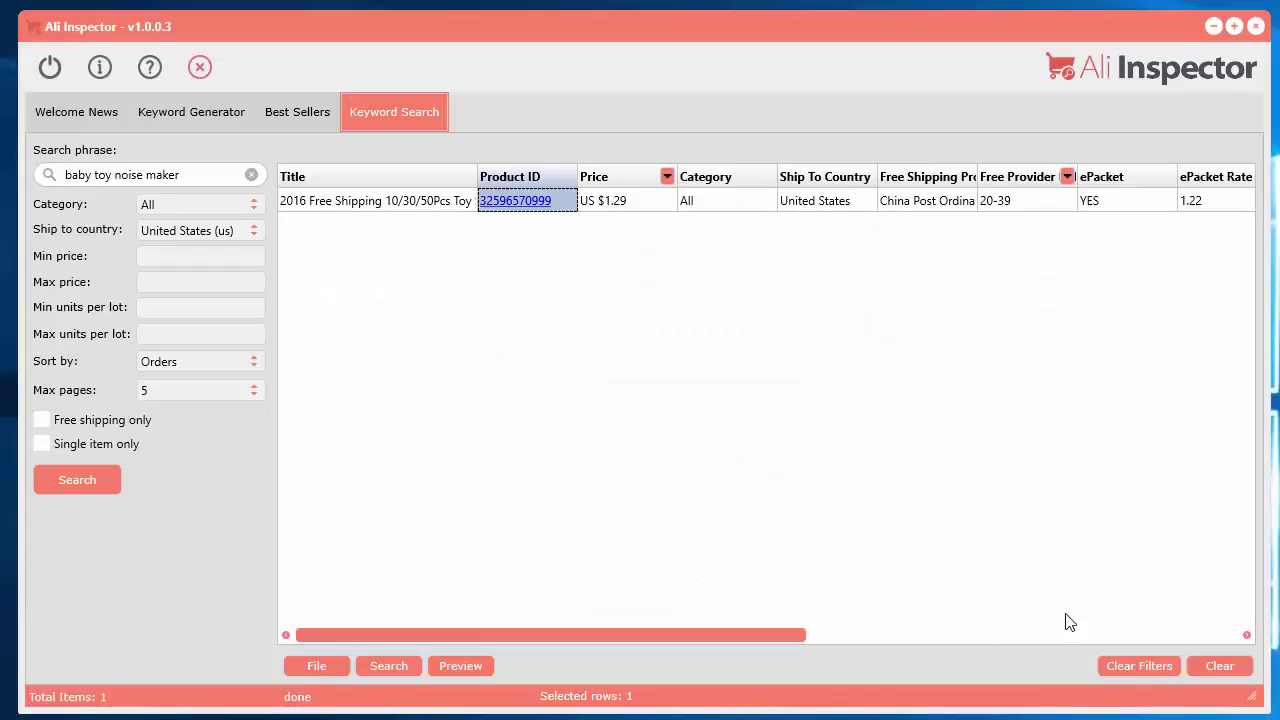
left_click(1211, 662)
left_click(668, 446)
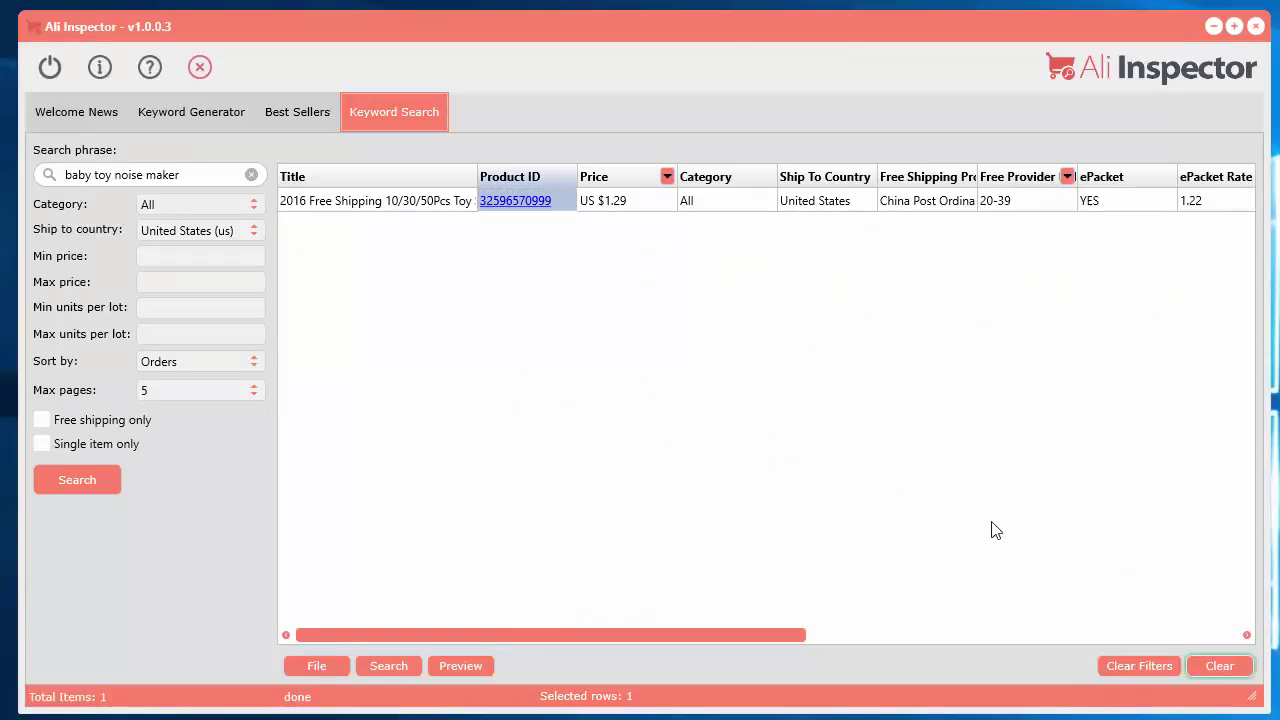
left_click(1145, 660)
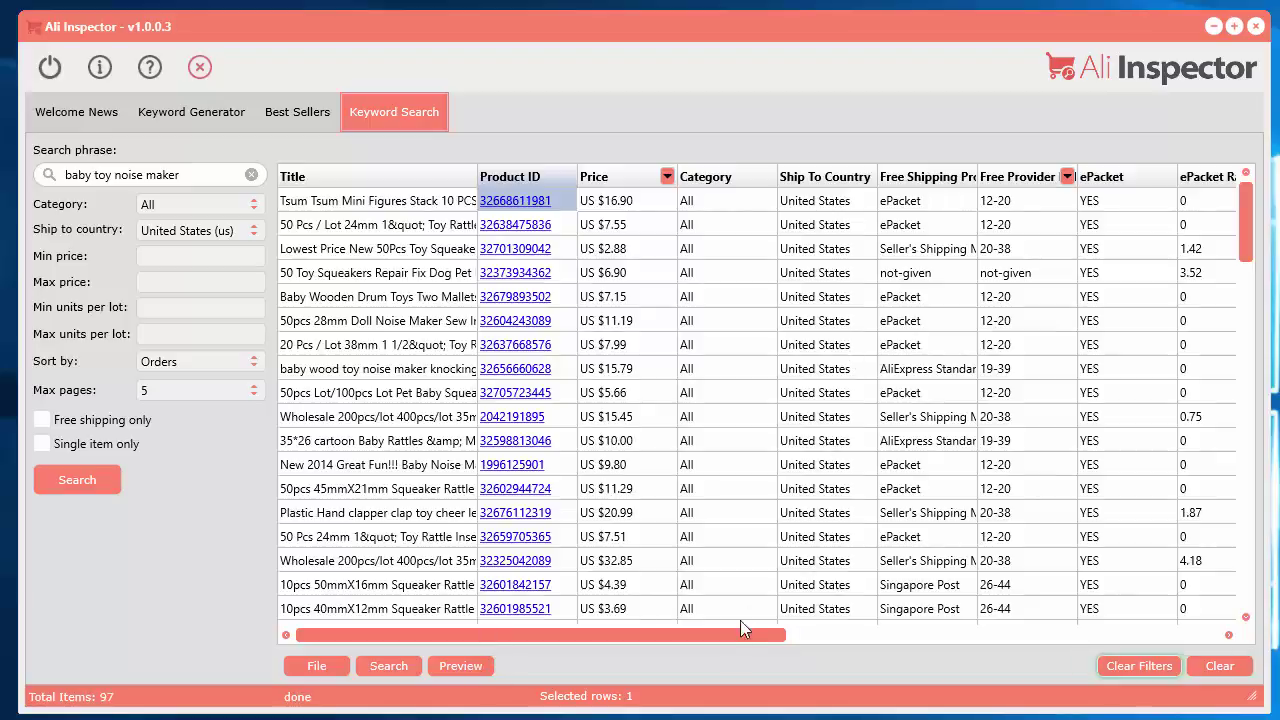
Visit the Keyword Generator tab and return to the Keyword Search results
left_click(194, 116)
scroll(695, 483, "down", 6)
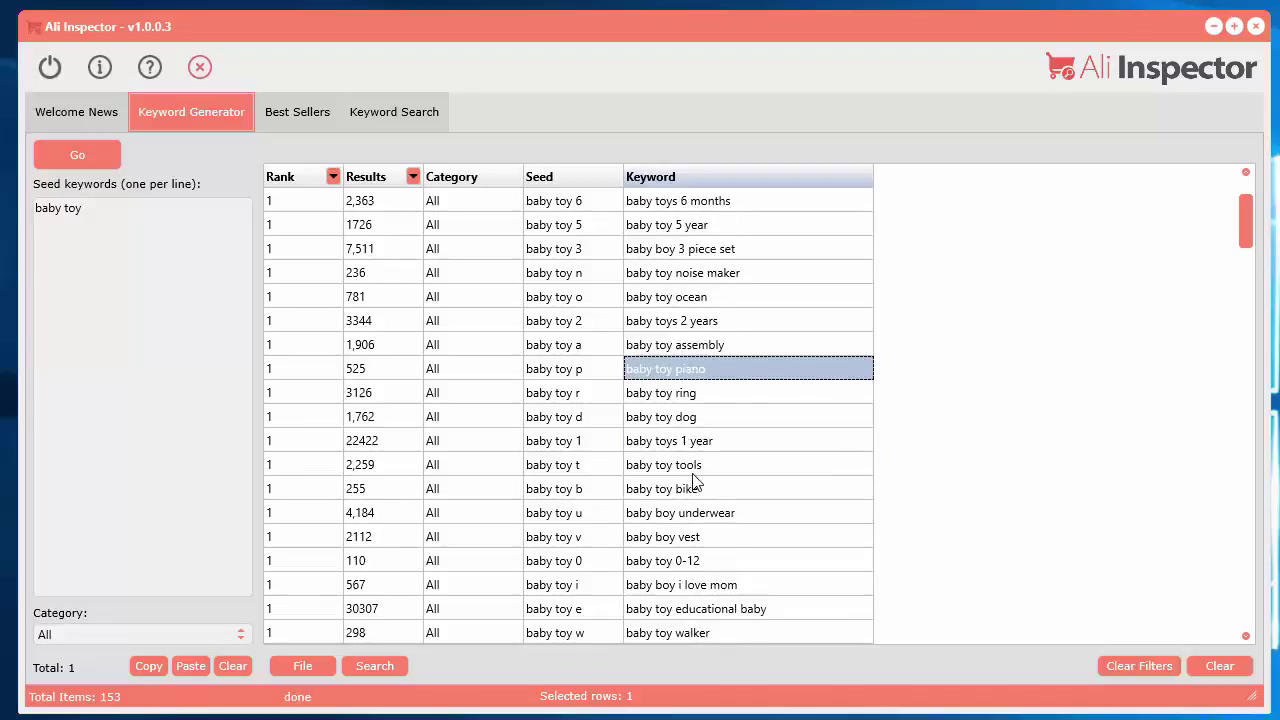
scroll(695, 483, "up", 6)
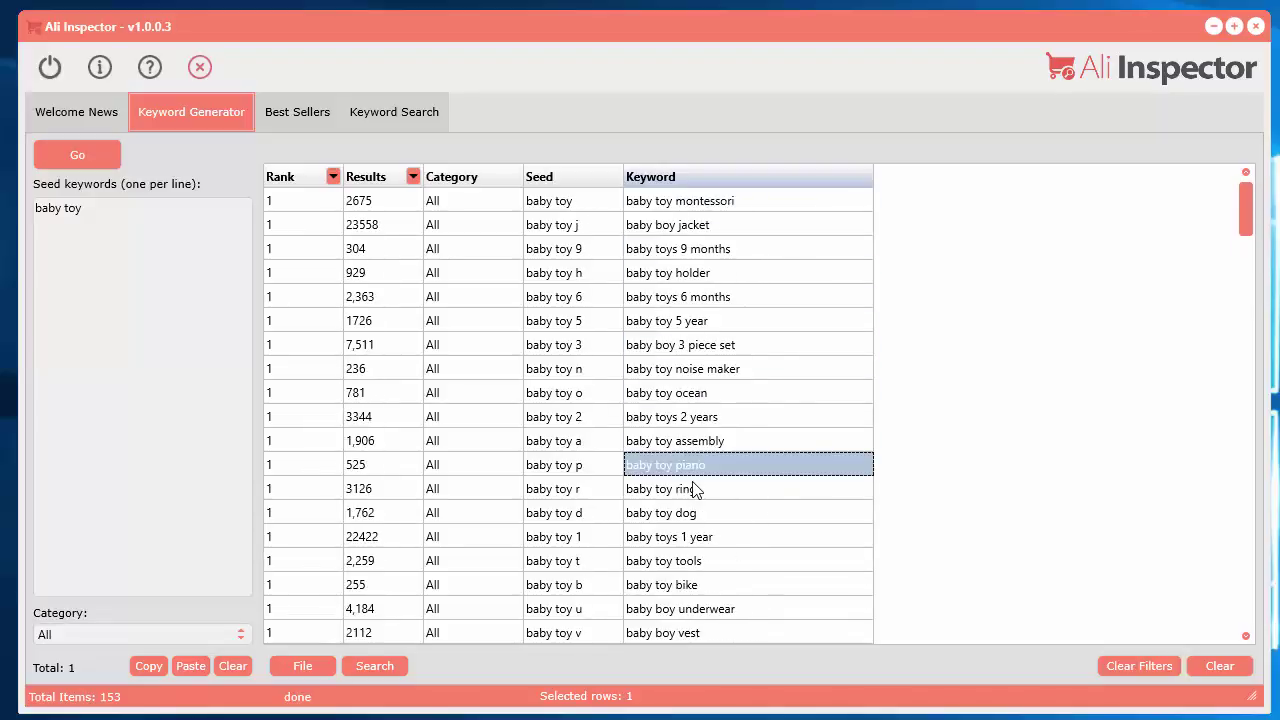
left_click(413, 118)
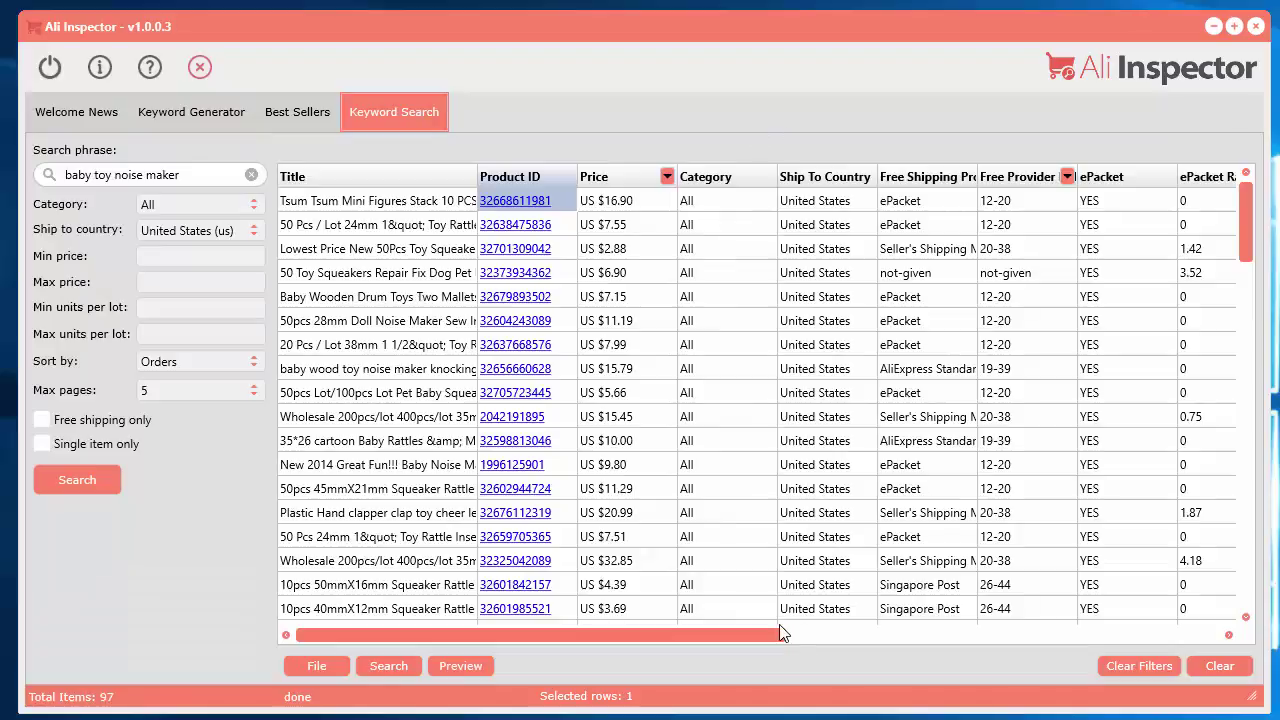
left_click_drag(754, 638, 634, 660)
left_click_drag(620, 637, 616, 637)
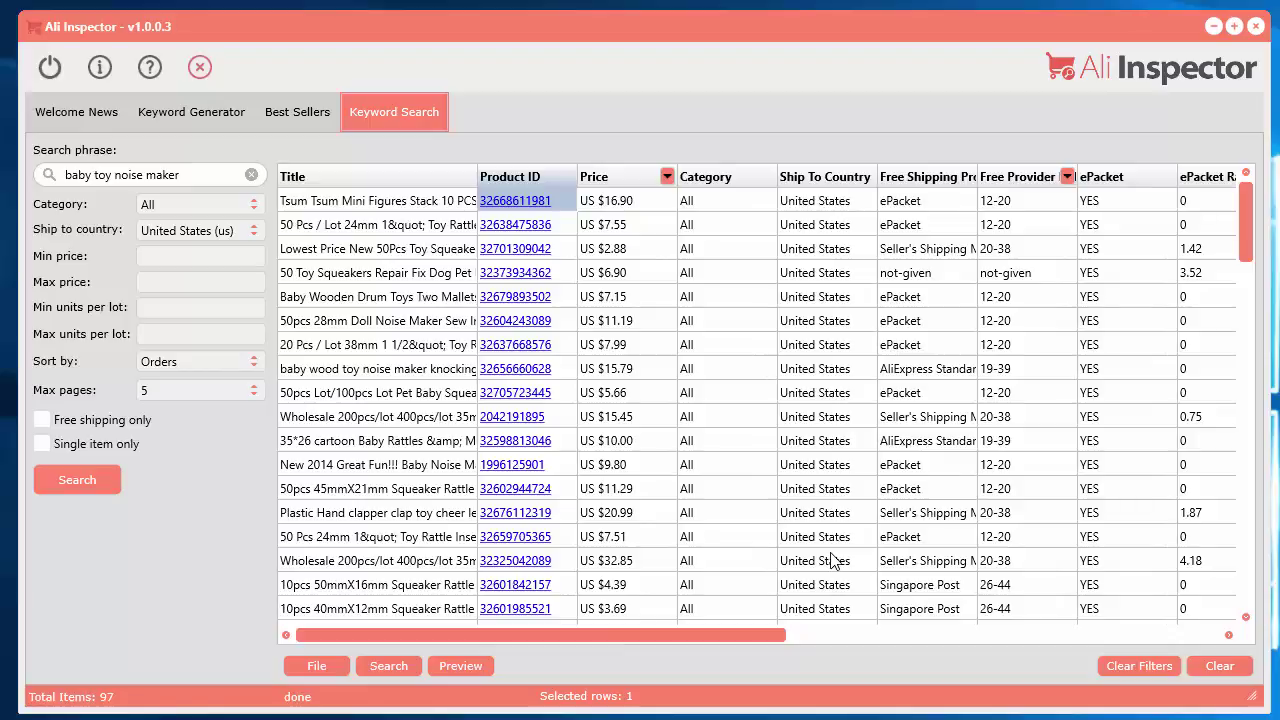